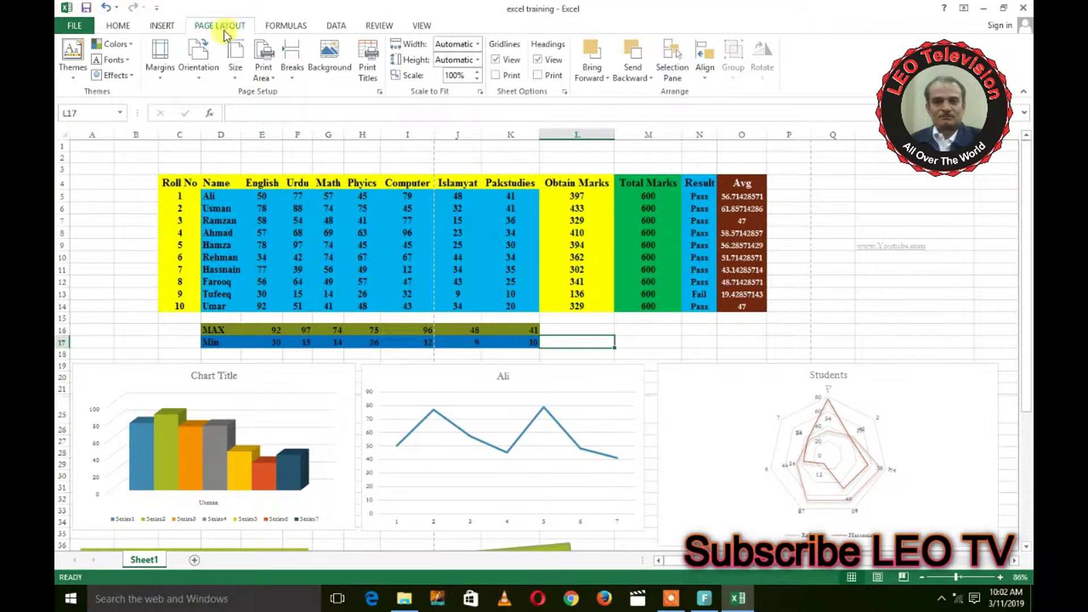
From Custom Margins, reach Page Setup's Header/Footer settings and start a custom footer
{"action": "left_click", "coordinate": [162, 73]}
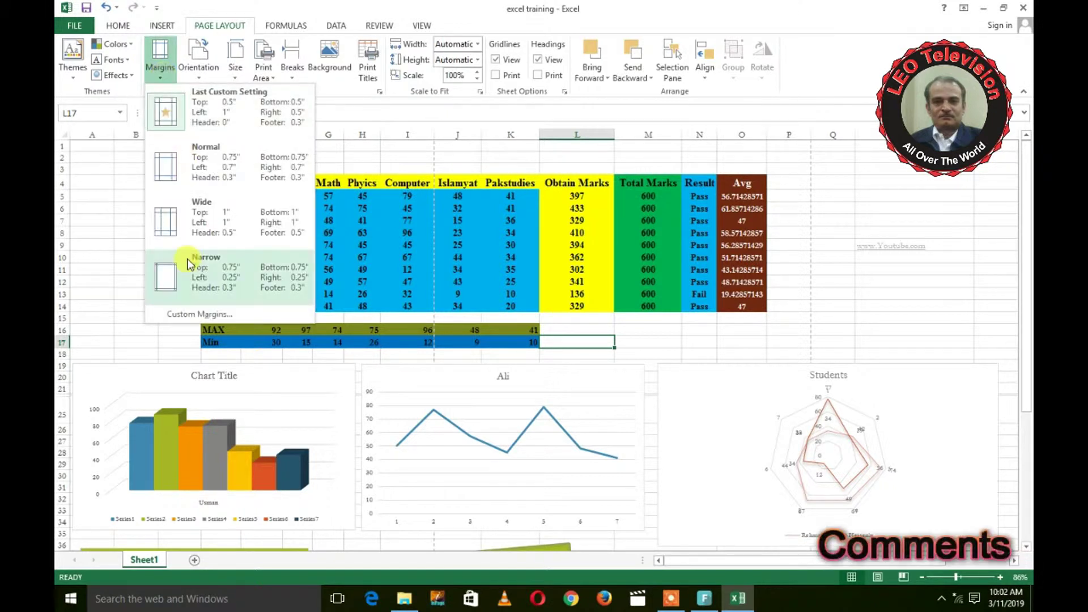
{"action": "left_click", "coordinate": [196, 316]}
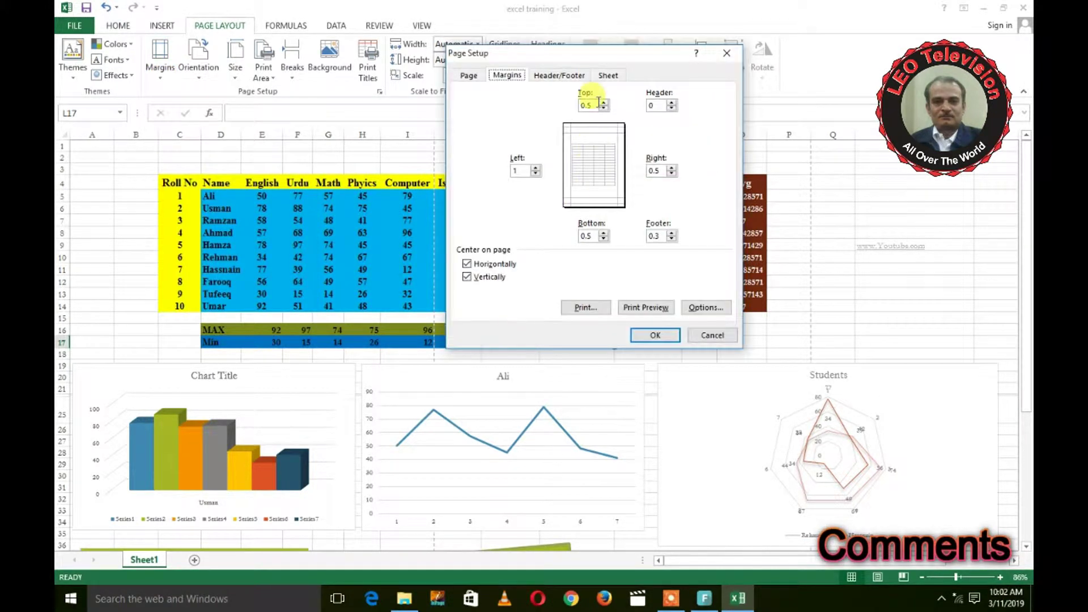
{"action": "left_click", "coordinate": [609, 79]}
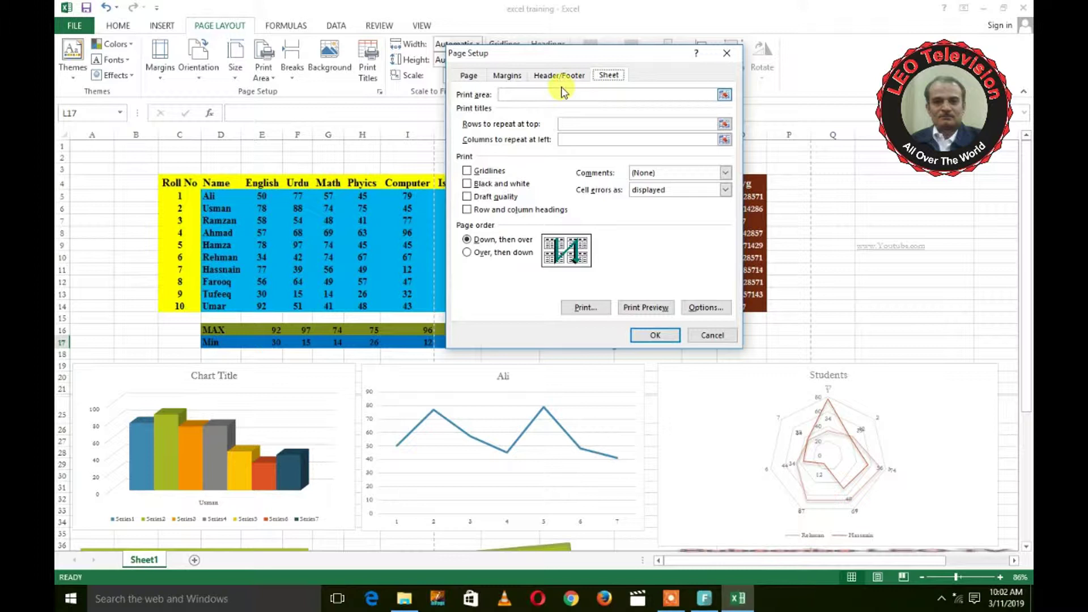
{"action": "left_click", "coordinate": [576, 78]}
{"action": "left_click", "coordinate": [645, 162]}
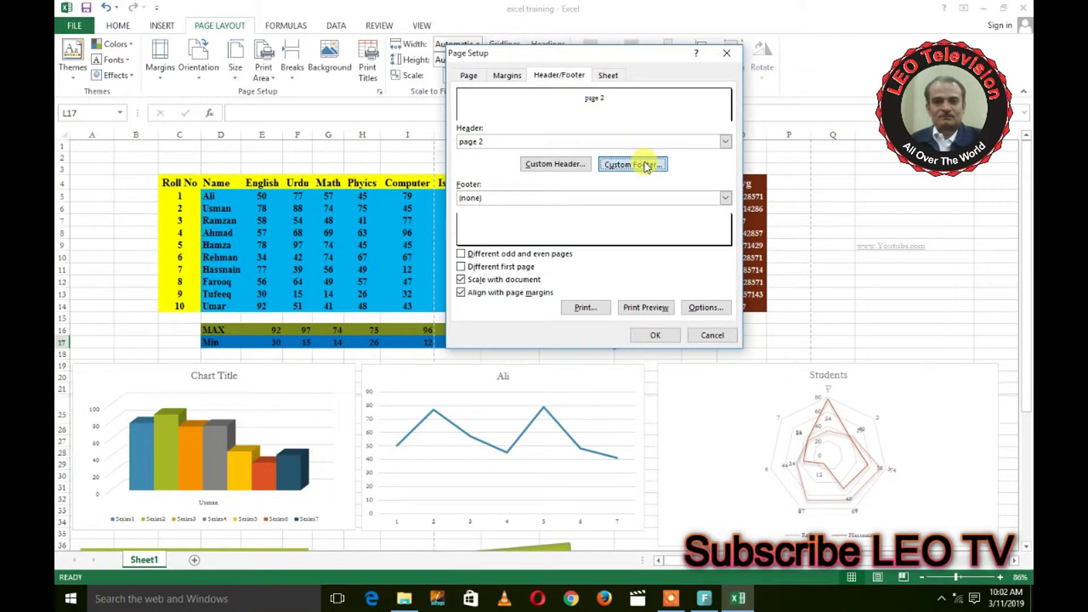
Insert page number, total pages, date and time codes into the footer and apply them
{"action": "left_click", "coordinate": [518, 197]}
{"action": "left_click", "coordinate": [537, 198]}
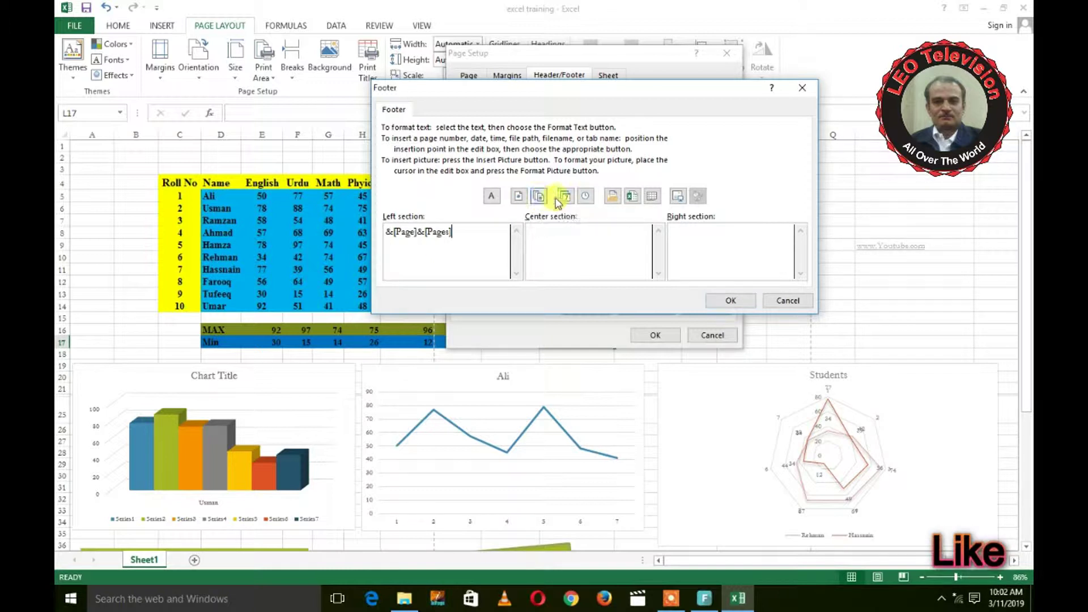
{"action": "left_click", "coordinate": [561, 198]}
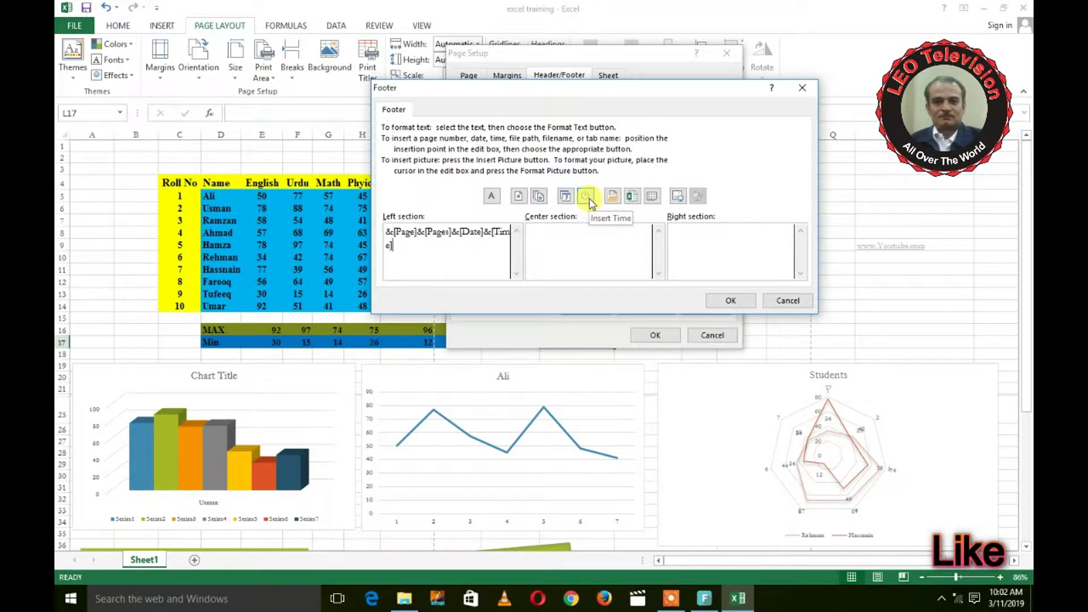
{"action": "left_click", "coordinate": [737, 299]}
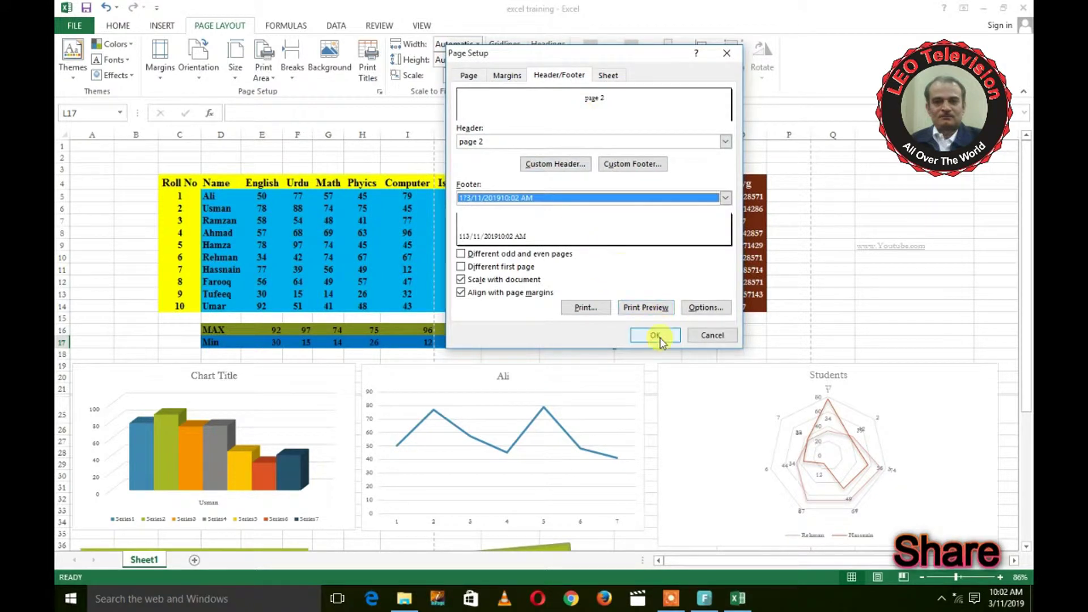
{"action": "left_click", "coordinate": [656, 335]}
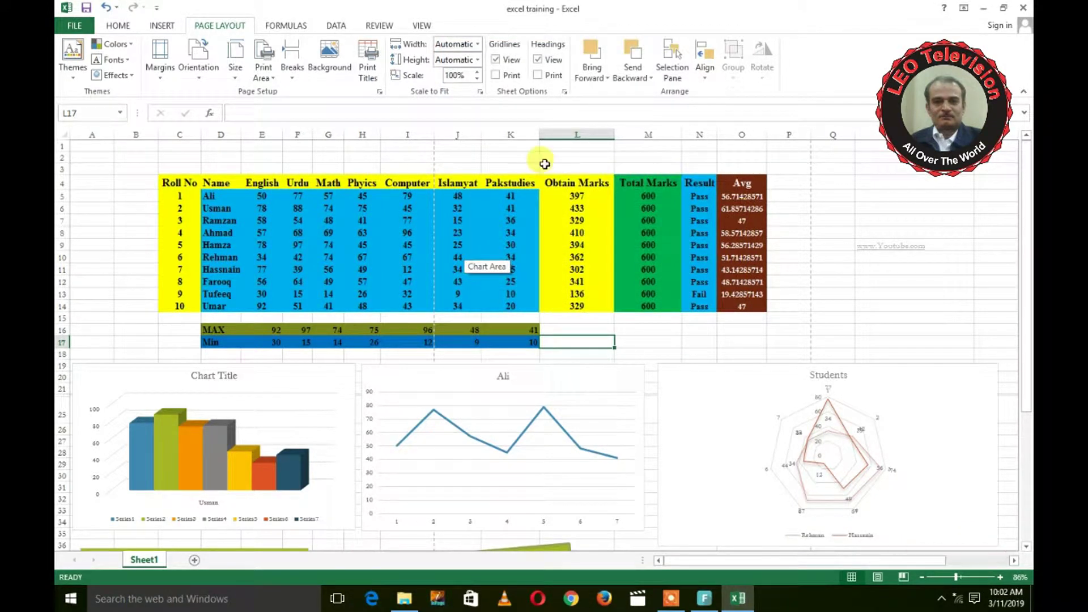
{"action": "left_click", "coordinate": [258, 168]}
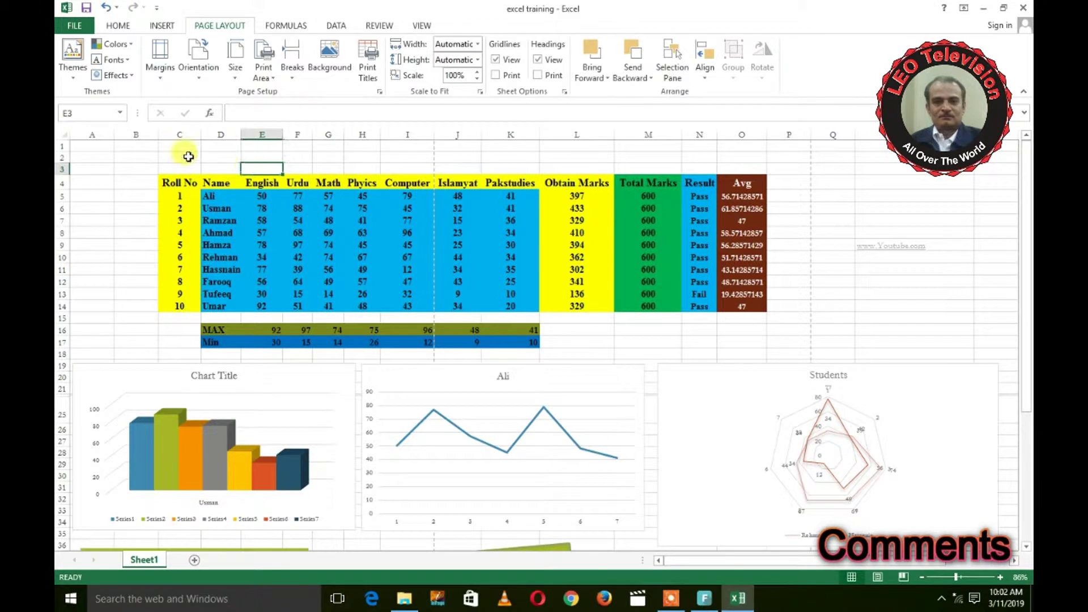
{"action": "left_click", "coordinate": [182, 147]}
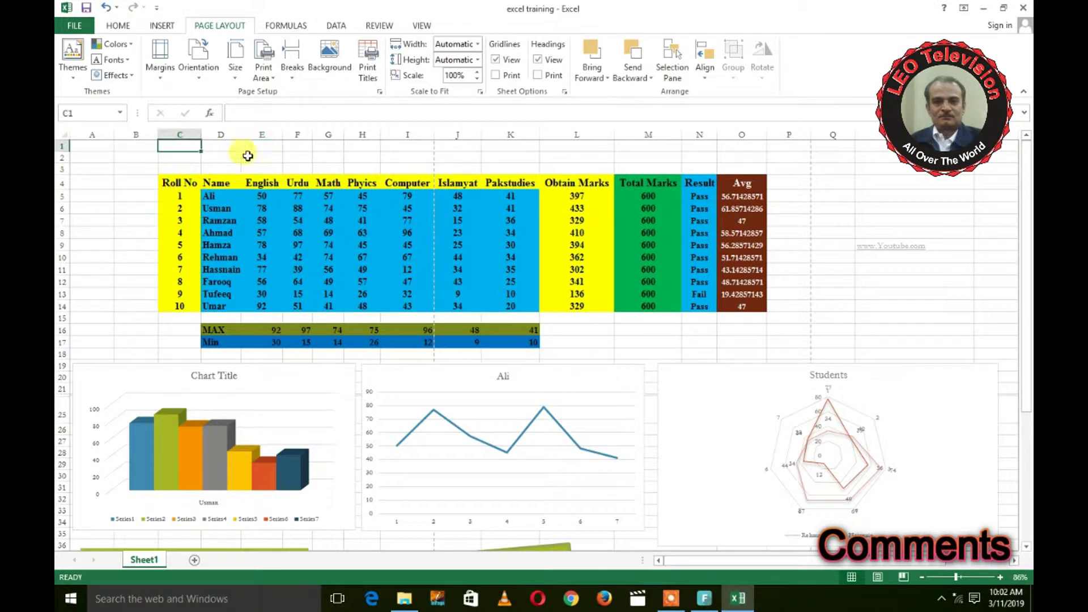
{"action": "left_click", "coordinate": [154, 28]}
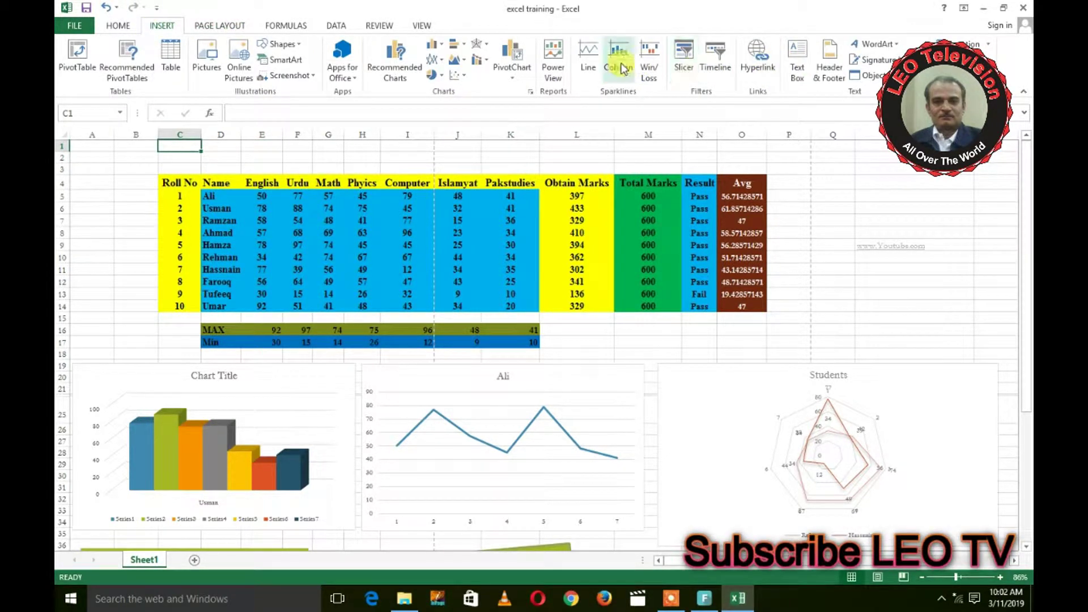
{"action": "left_click", "coordinate": [829, 62]}
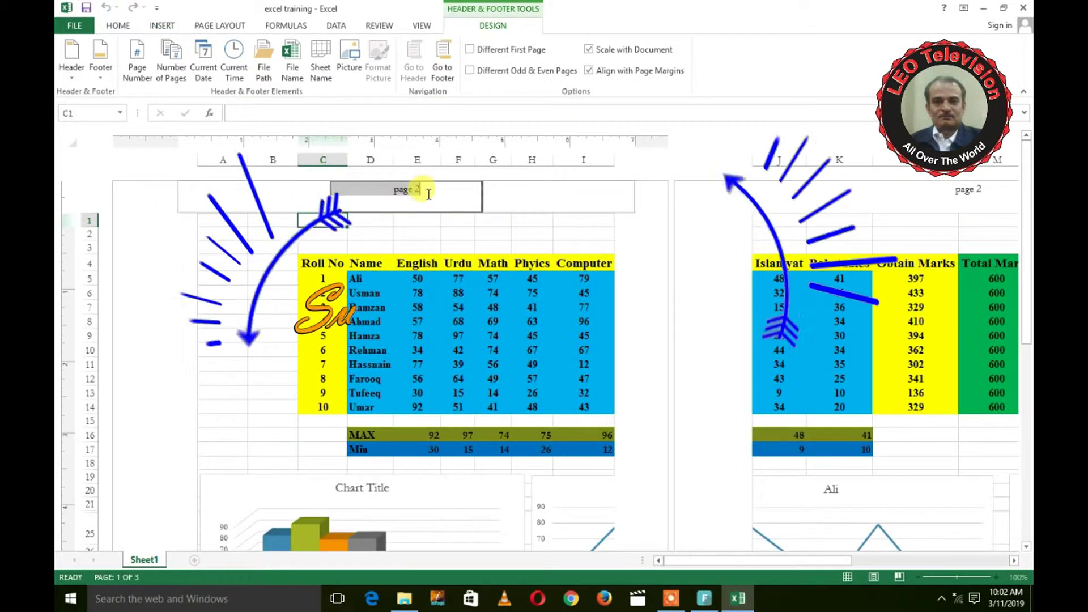
{"action": "left_click", "coordinate": [571, 209]}
{"action": "left_click", "coordinate": [473, 214]}
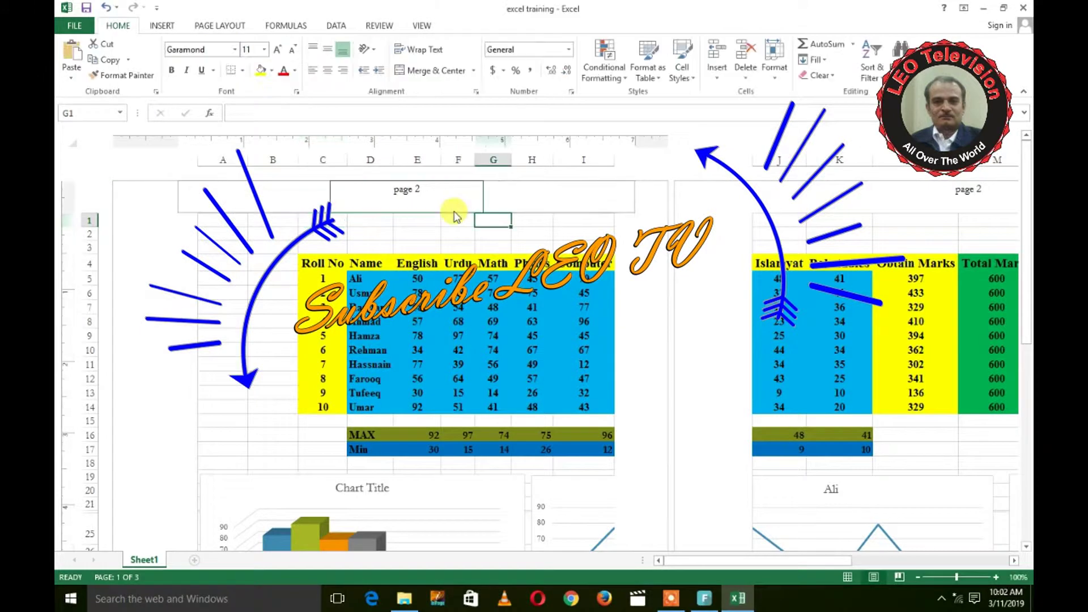
{"action": "left_click", "coordinate": [454, 209]}
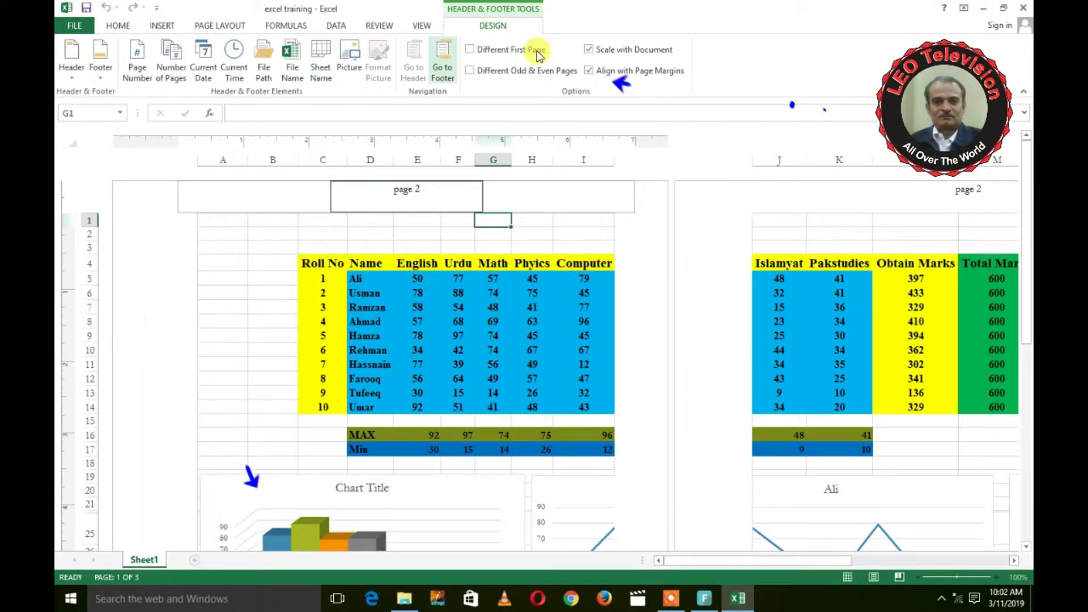
{"action": "left_click", "coordinate": [139, 27]}
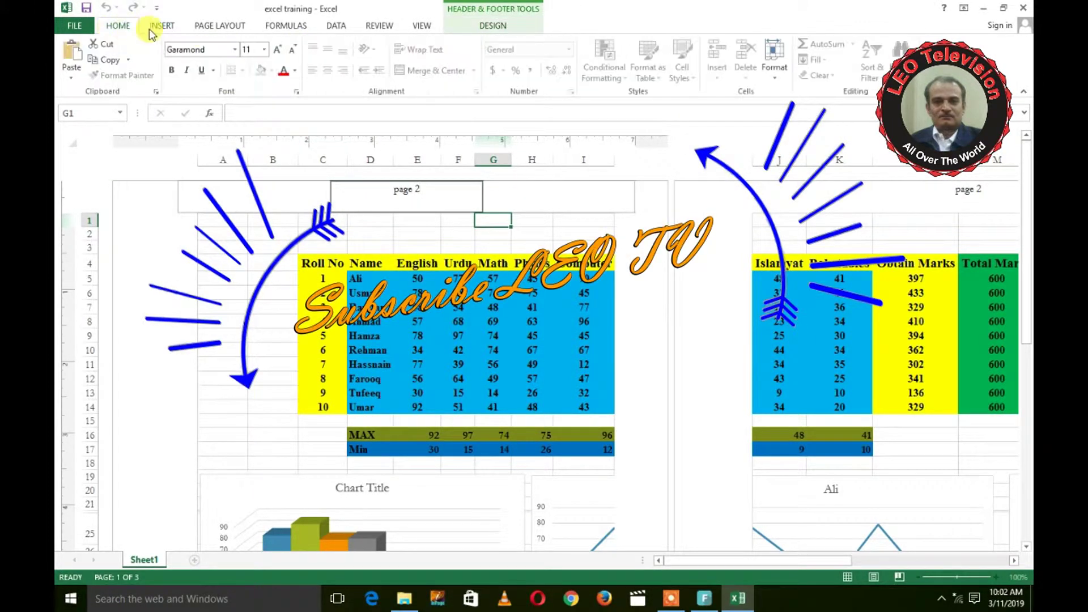
{"action": "left_click", "coordinate": [209, 29]}
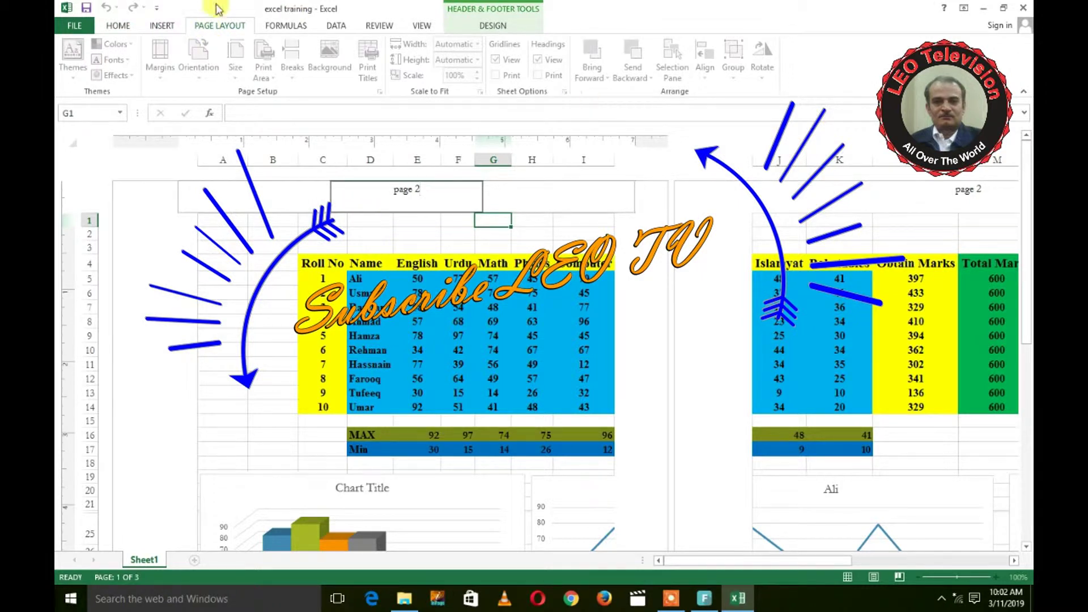
{"action": "left_click", "coordinate": [637, 235]}
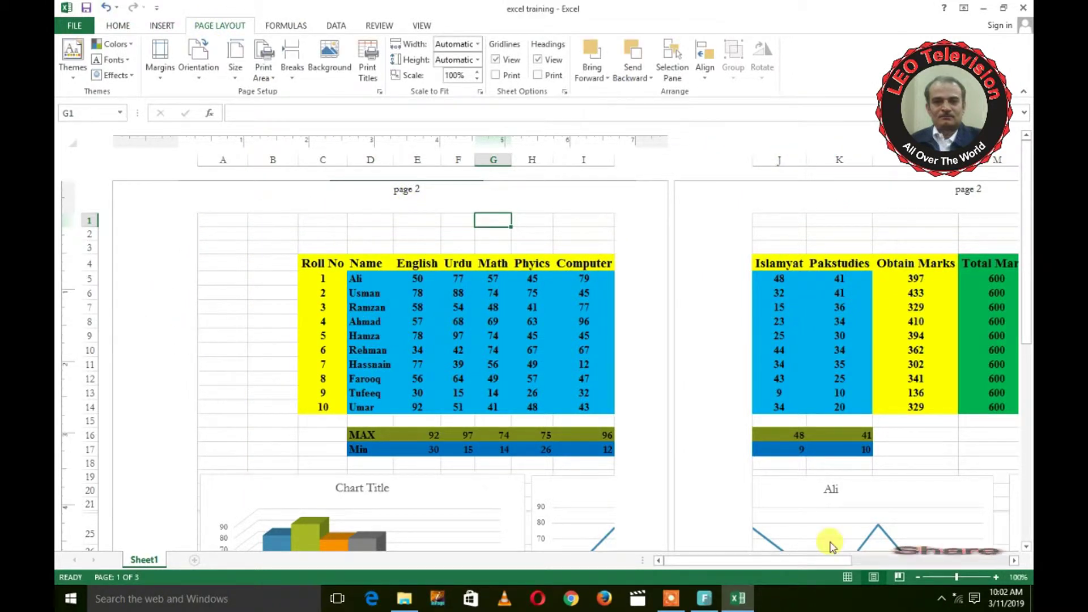
{"action": "left_click", "coordinate": [847, 578]}
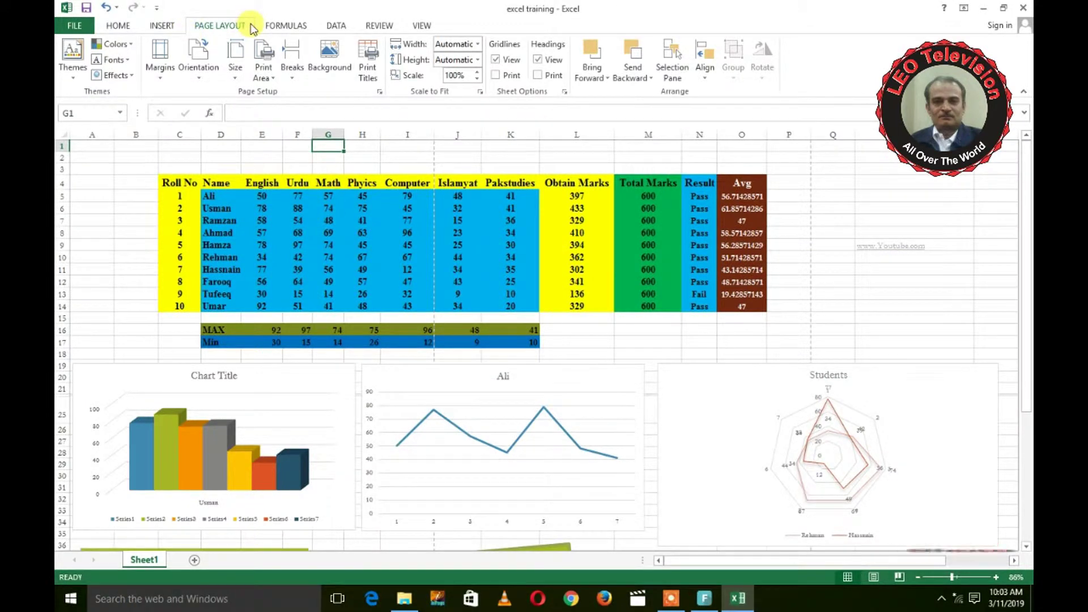
Add the current time to the custom page header's left section beside page 2
{"action": "left_click", "coordinate": [162, 78]}
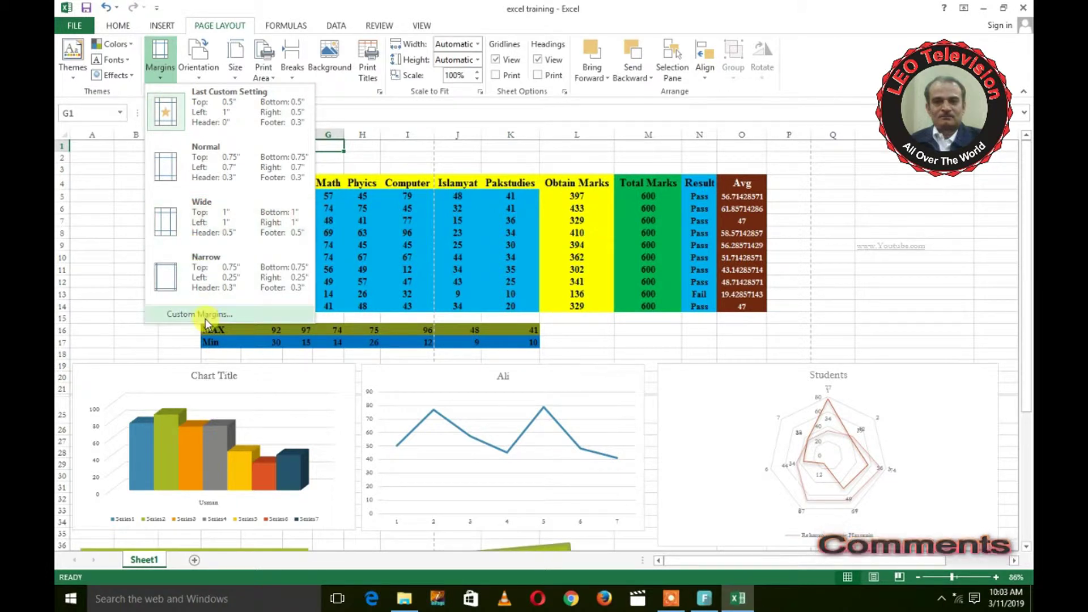
{"action": "left_click", "coordinate": [205, 316]}
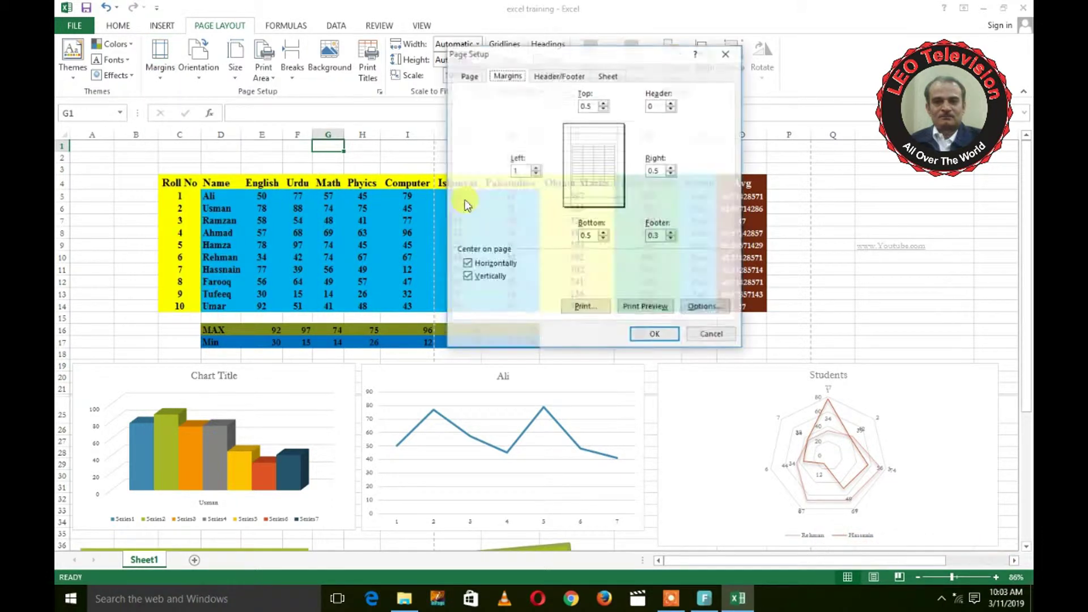
{"action": "left_click", "coordinate": [572, 75]}
{"action": "left_click", "coordinate": [563, 170]}
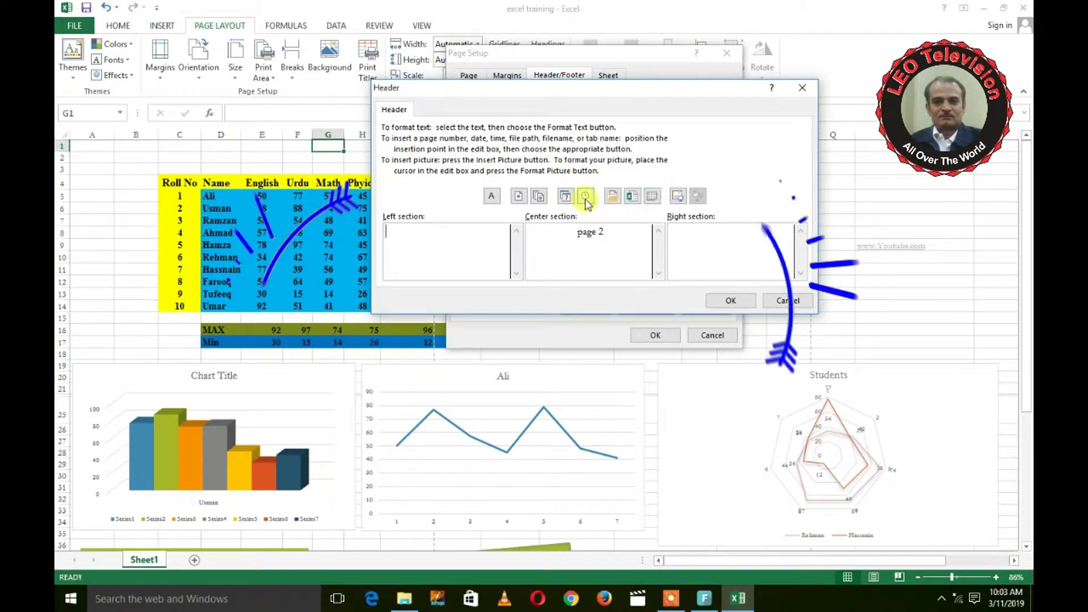
{"action": "left_click", "coordinate": [586, 196]}
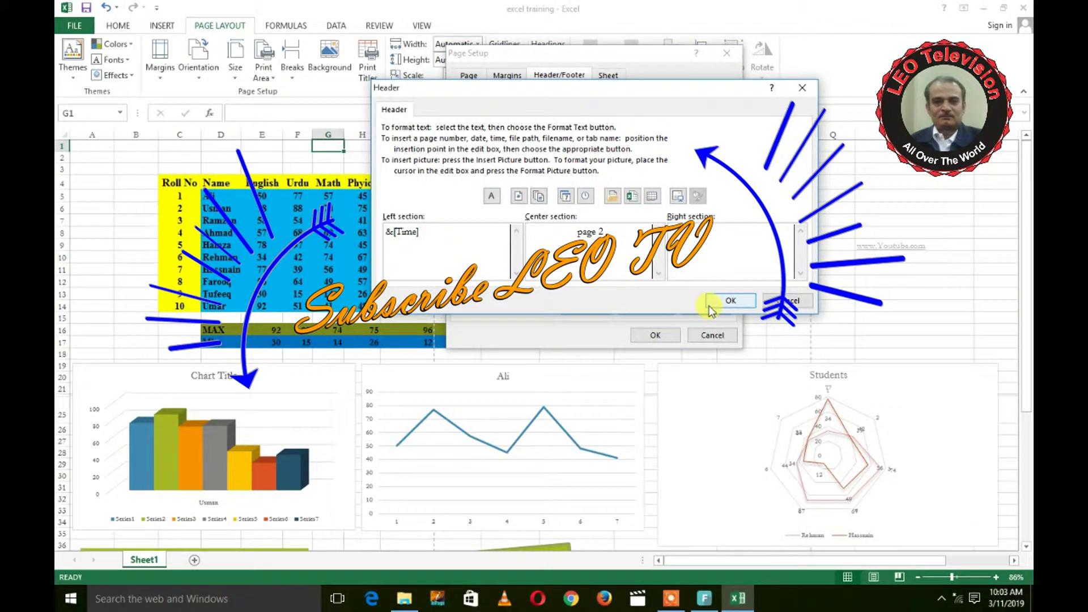
{"action": "left_click", "coordinate": [711, 303]}
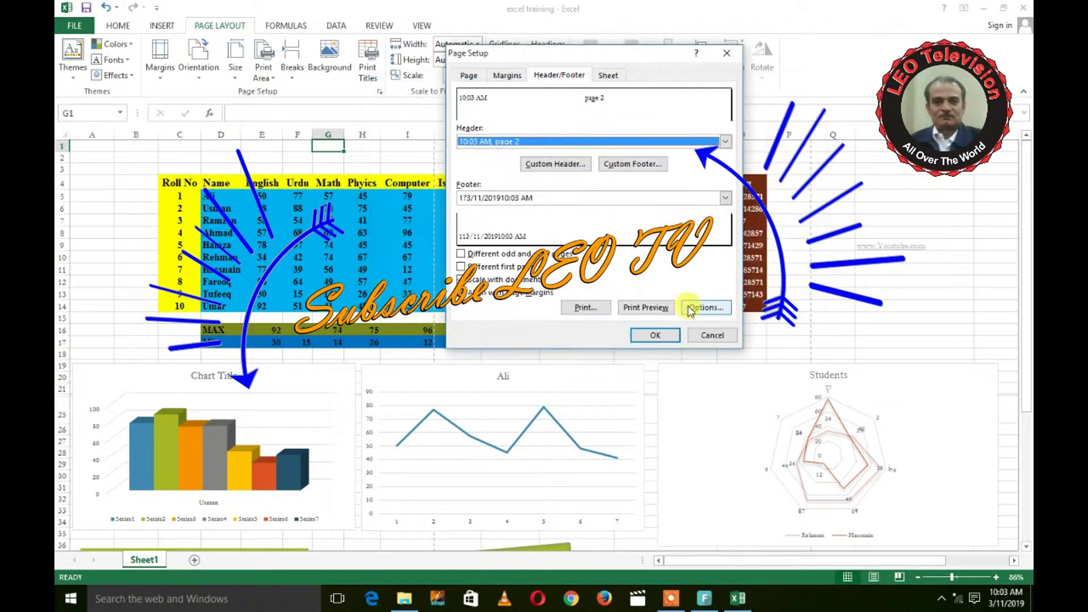
Turn on different odd/even and first-page headers, then preview the printout
{"action": "left_click", "coordinate": [474, 253]}
{"action": "left_click", "coordinate": [482, 267]}
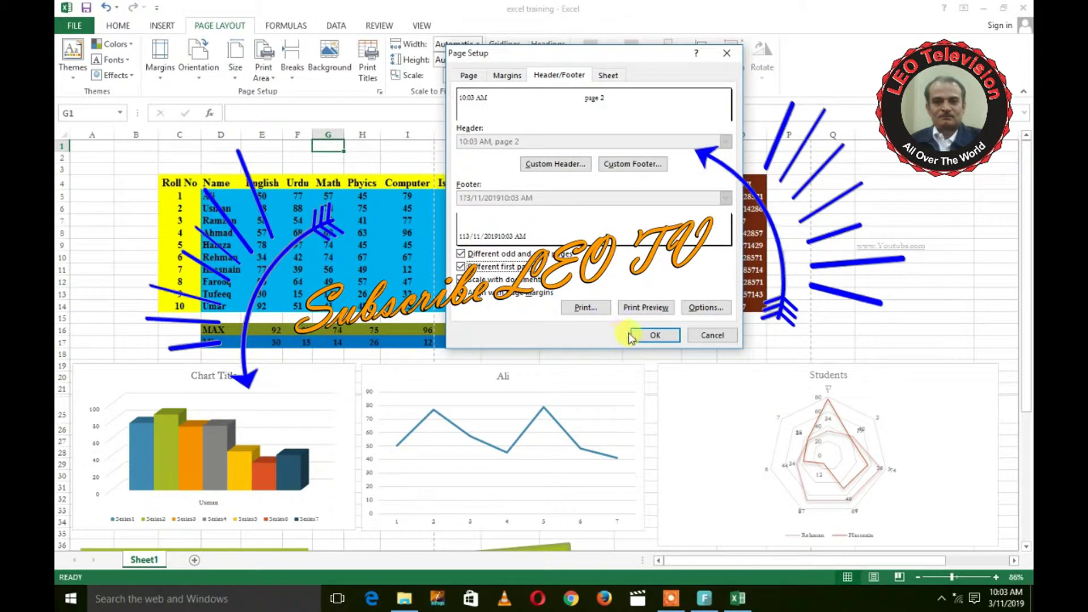
{"action": "left_click", "coordinate": [655, 310]}
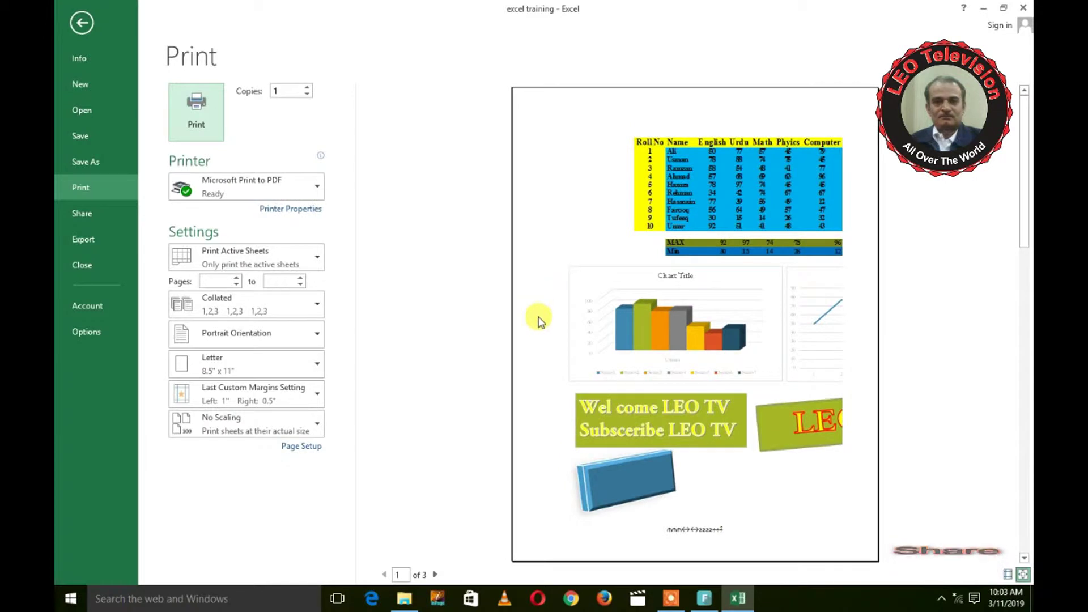
Look over the three-page print preview and go back to the worksheet
{"action": "left_click", "coordinate": [641, 311]}
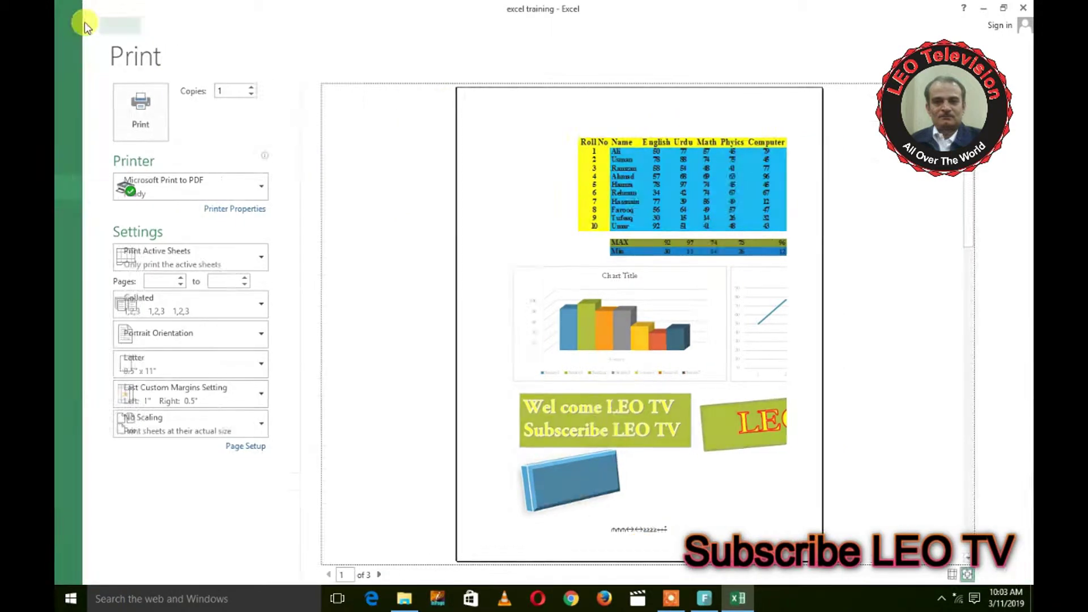
{"action": "left_click", "coordinate": [82, 23]}
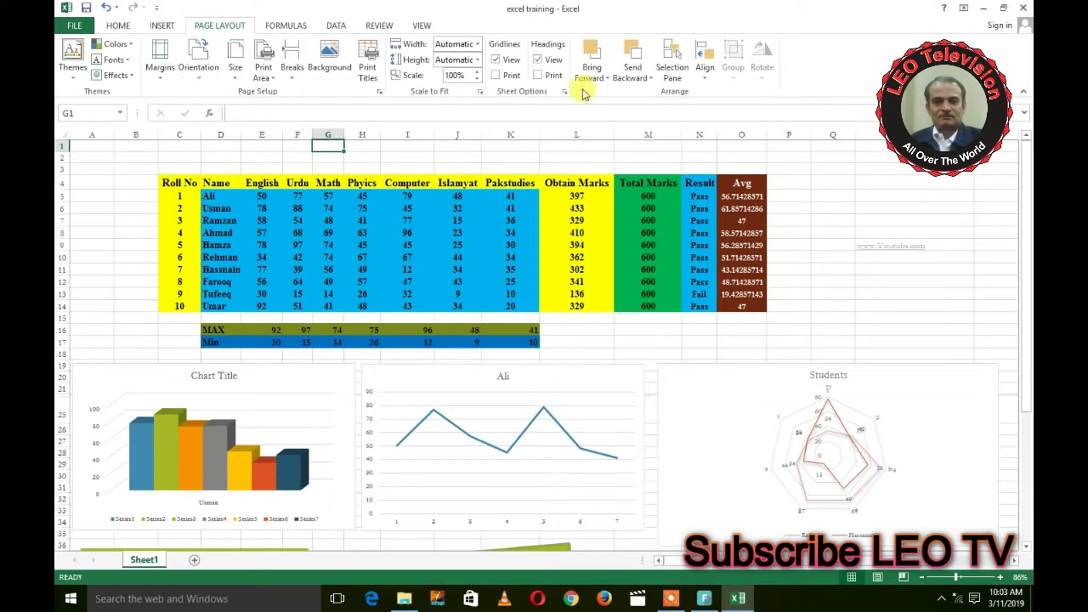
Turn on gridline printing in Page Setup's Sheet options, check it in preview, and return
{"action": "left_click", "coordinate": [161, 63]}
{"action": "left_click", "coordinate": [187, 313]}
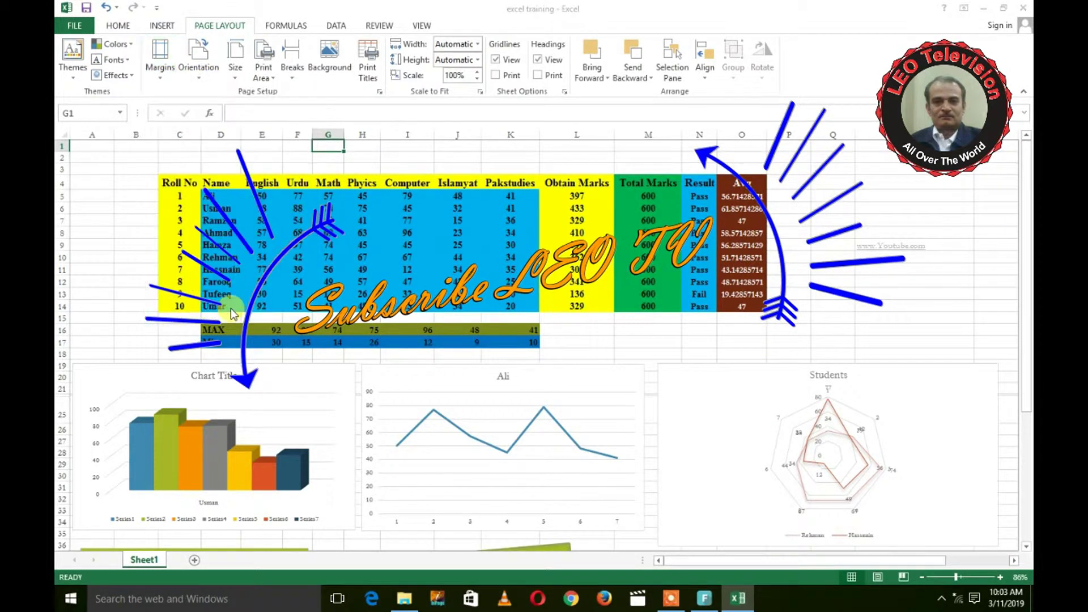
{"action": "left_click", "coordinate": [543, 77]}
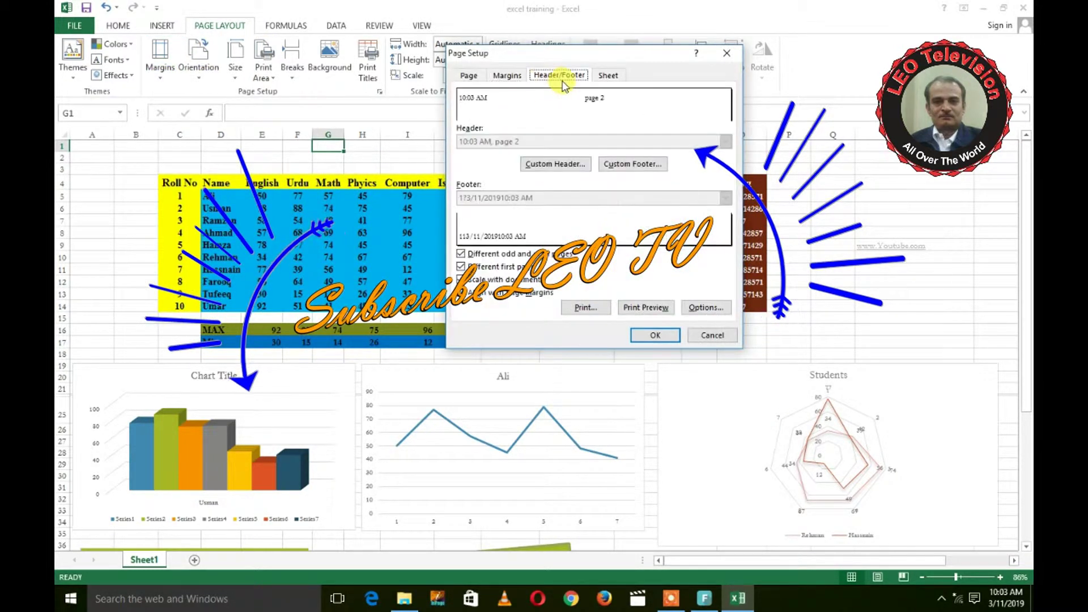
{"action": "left_click", "coordinate": [605, 75]}
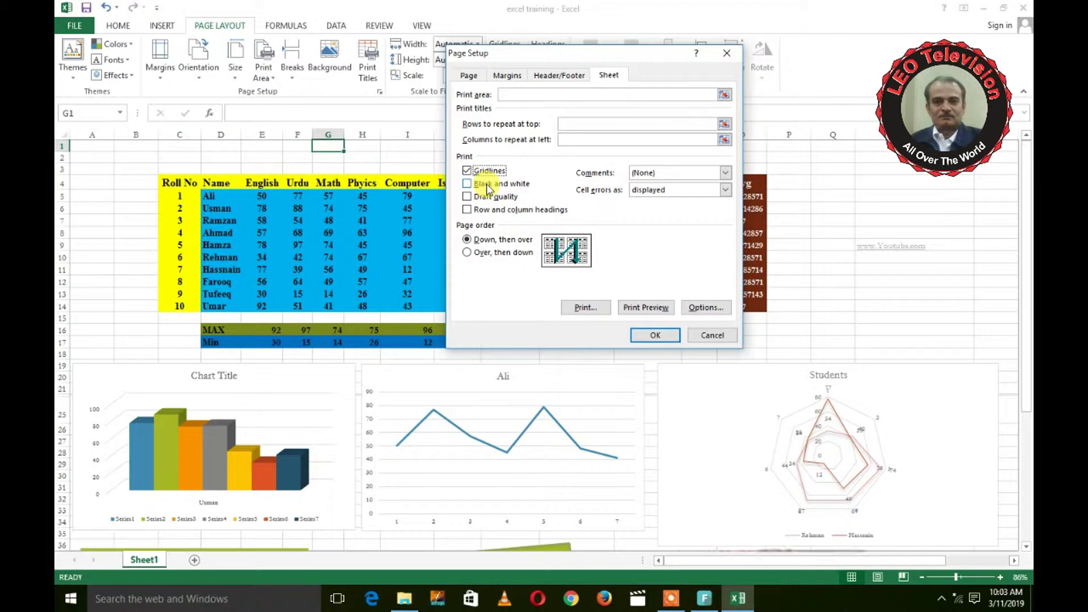
{"action": "left_click", "coordinate": [646, 307]}
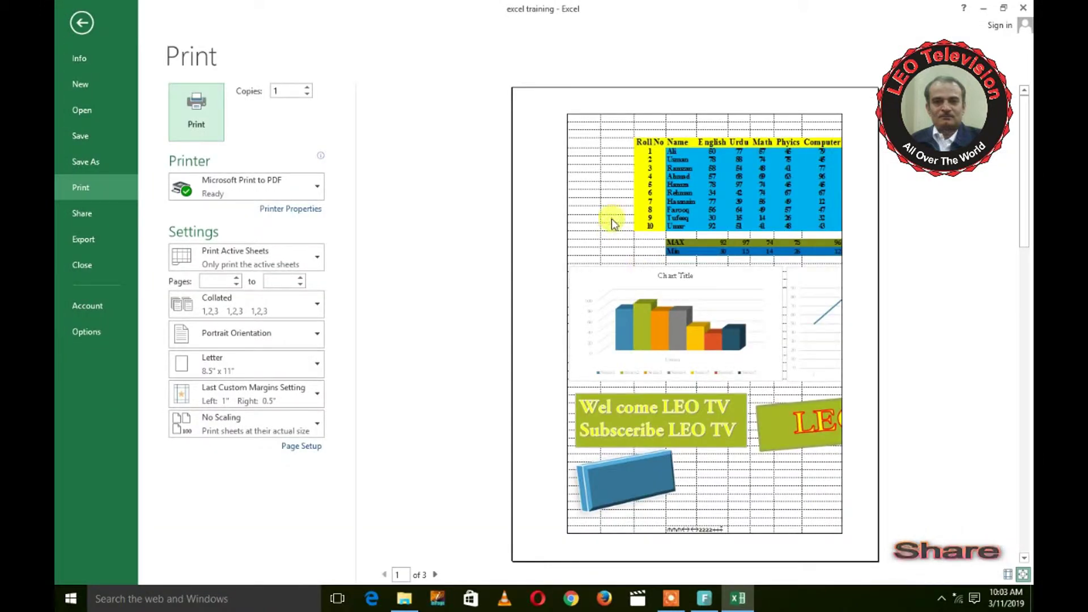
{"action": "left_click", "coordinate": [75, 26]}
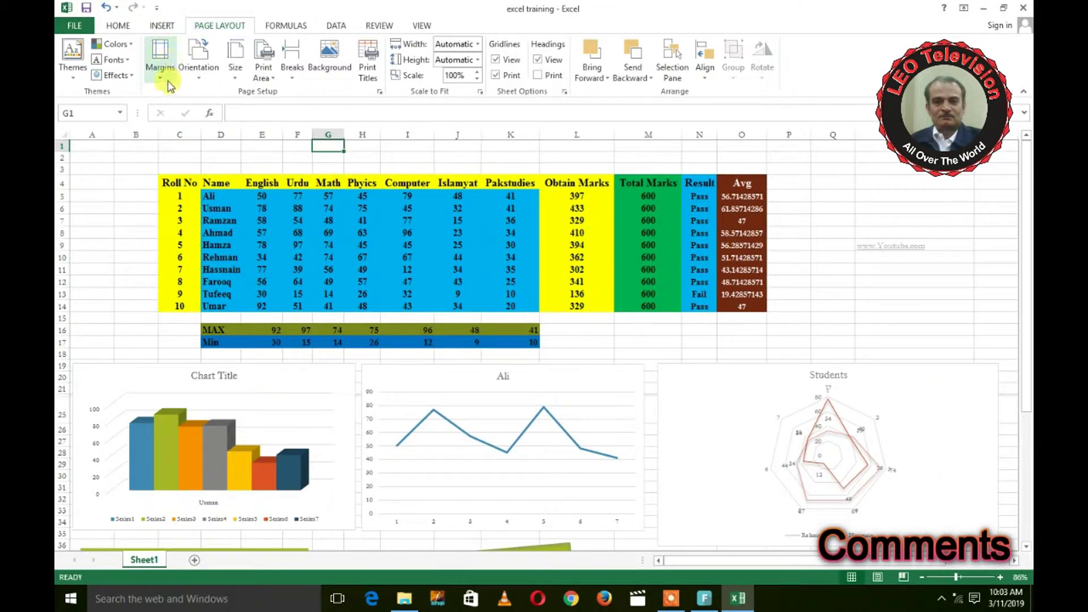
Switch printing to black and white without gridlines, preview the grey page, and return
{"action": "left_click", "coordinate": [169, 82]}
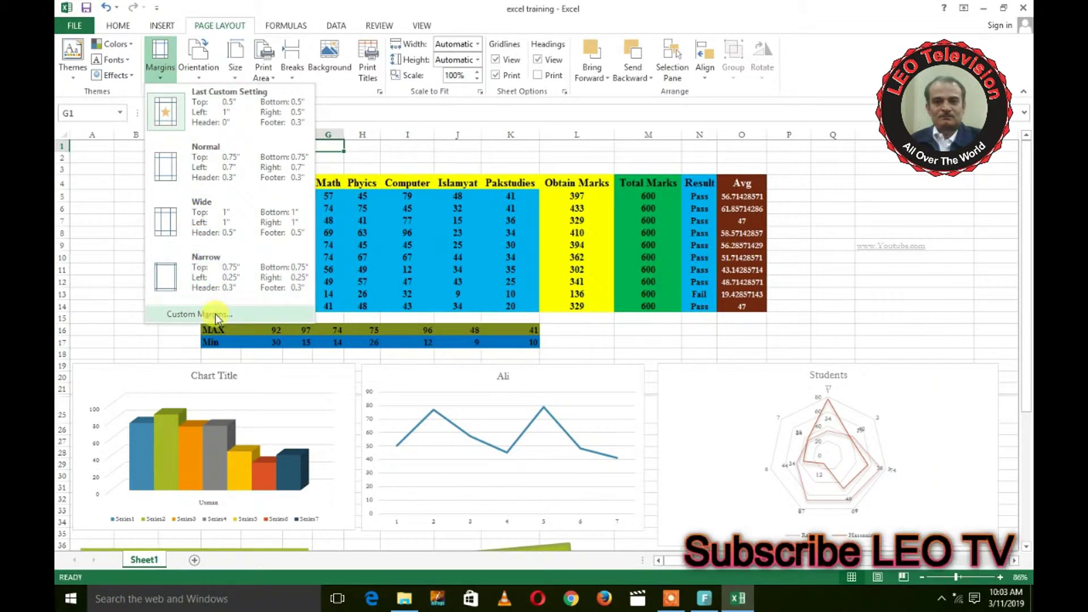
{"action": "left_click", "coordinate": [213, 315]}
{"action": "left_click", "coordinate": [601, 77]}
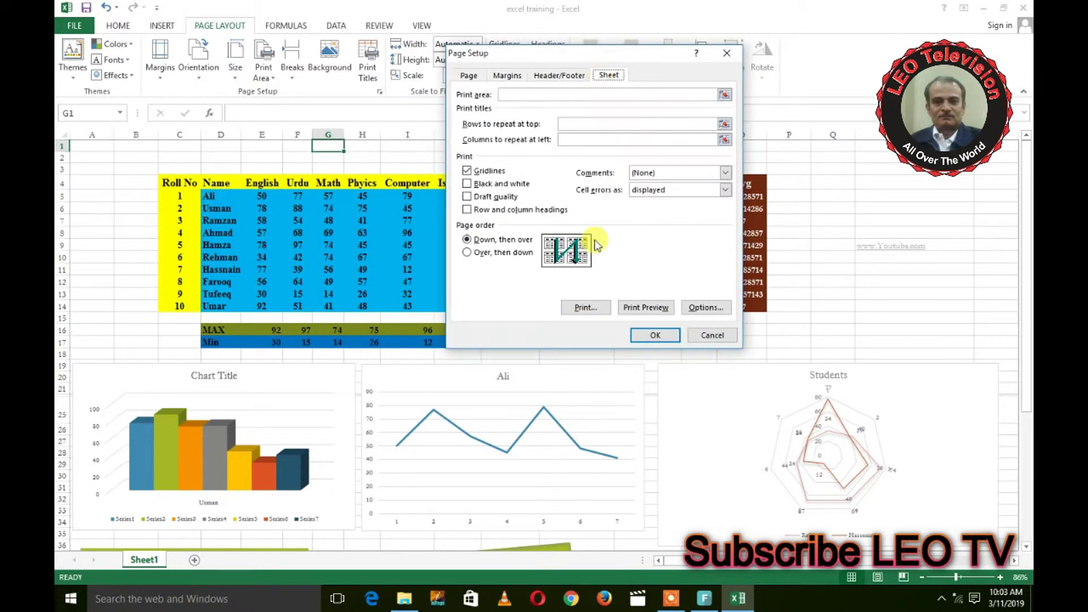
{"action": "left_click", "coordinate": [467, 183]}
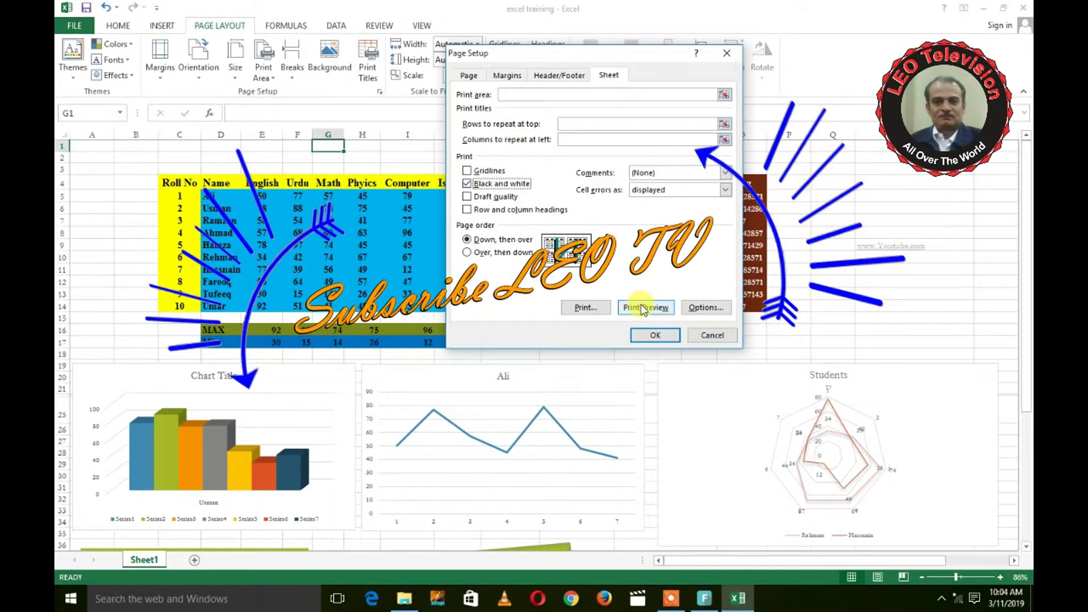
{"action": "left_click", "coordinate": [634, 306]}
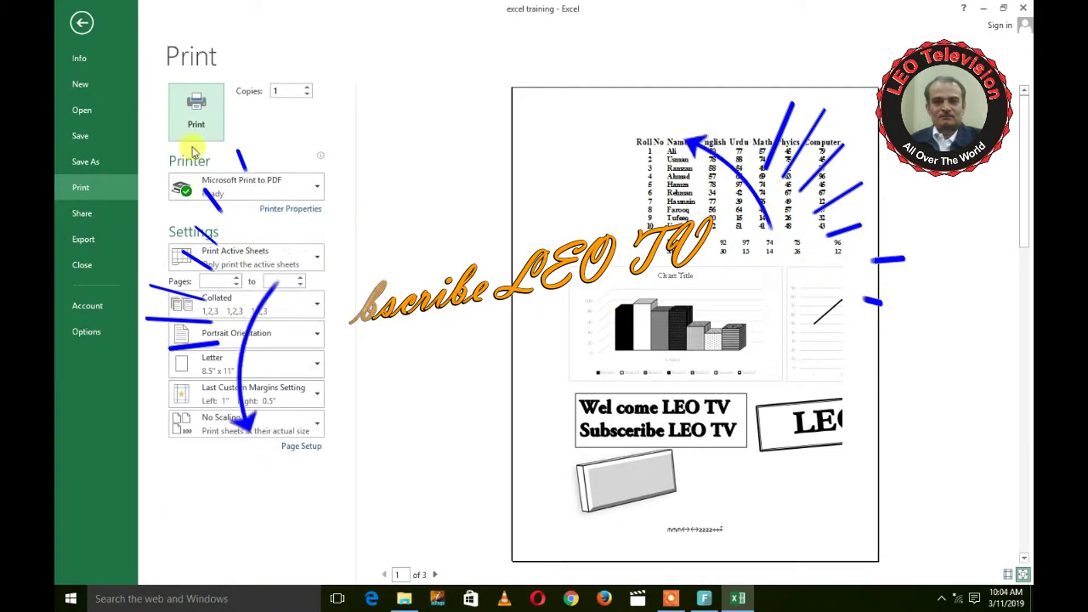
{"action": "left_click", "coordinate": [82, 24]}
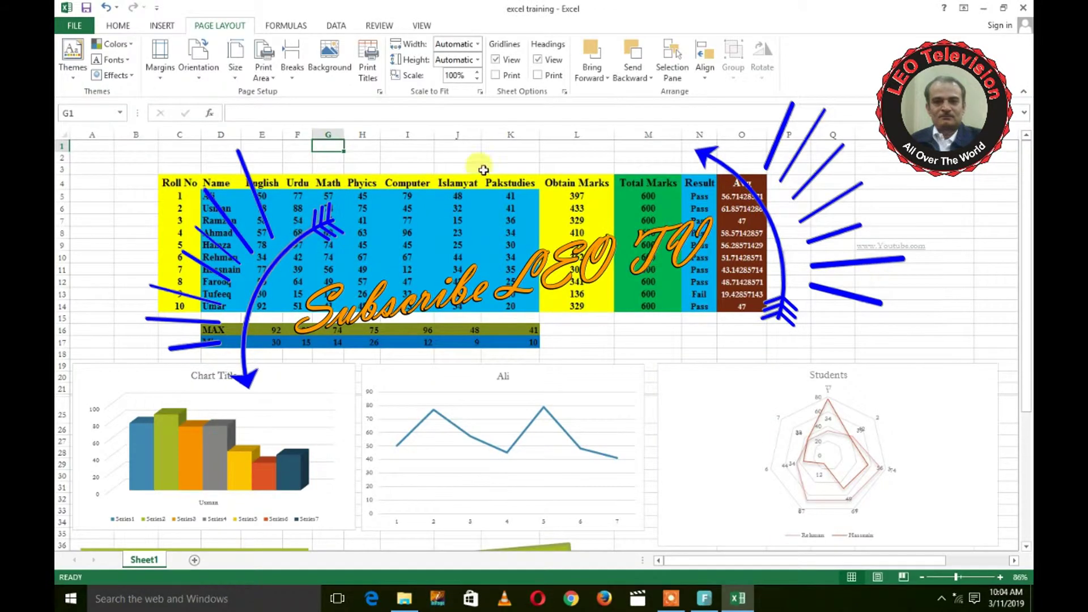
Replace black-and-white printing with draft quality in Page Setup and preview the plain-text page
{"action": "left_click", "coordinate": [161, 62]}
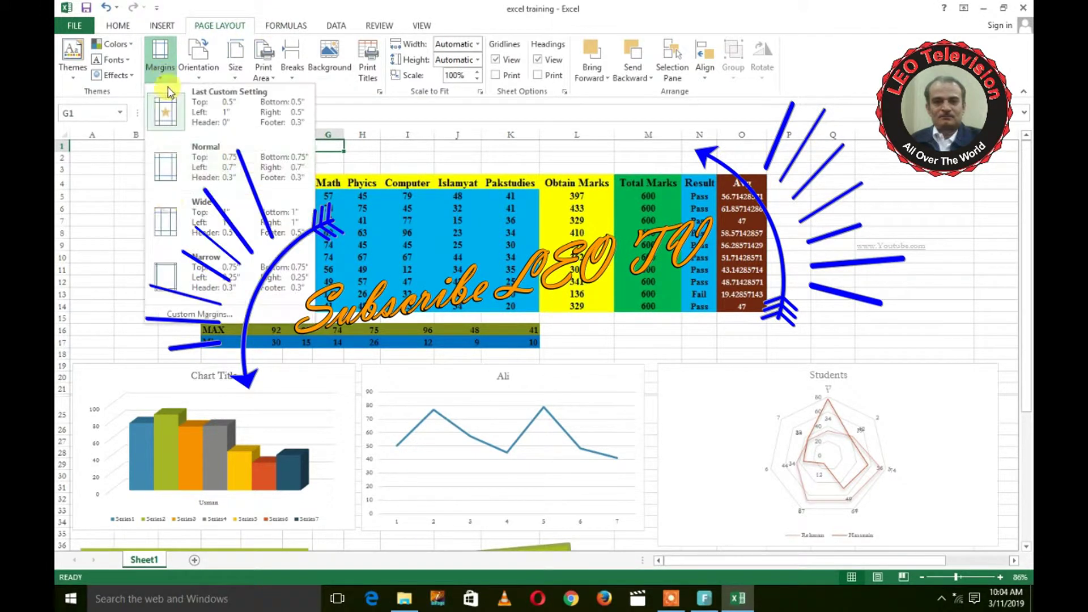
{"action": "left_click", "coordinate": [170, 312]}
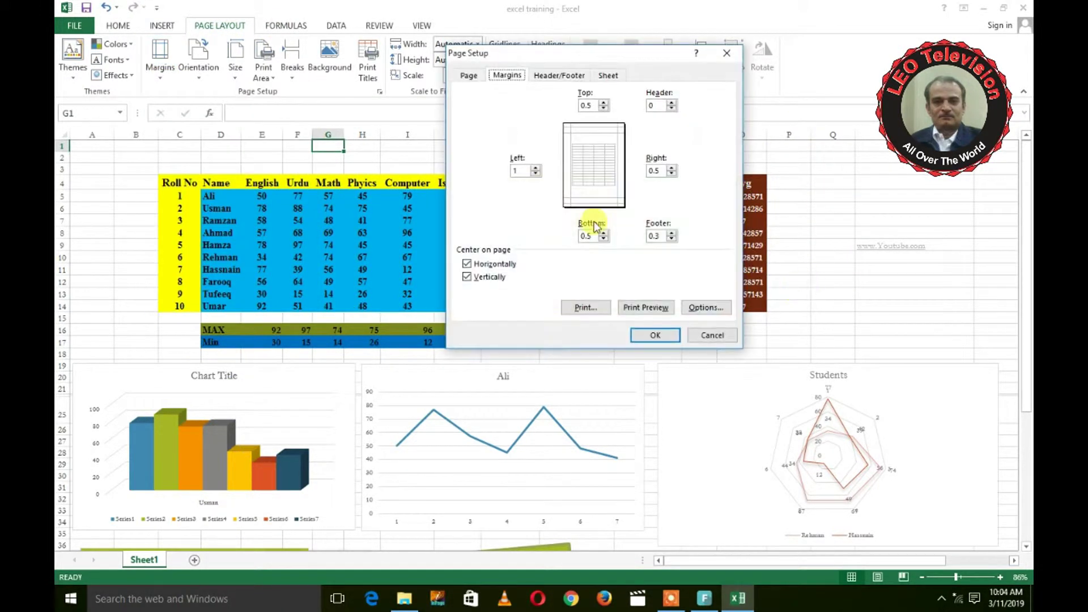
{"action": "left_click", "coordinate": [617, 80]}
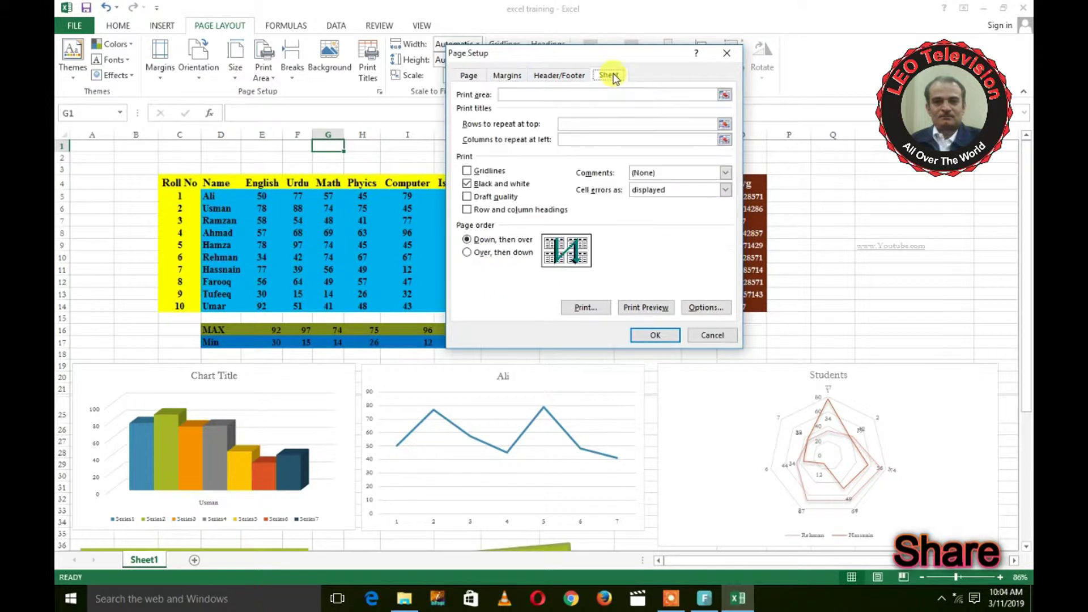
{"action": "left_click", "coordinate": [468, 196]}
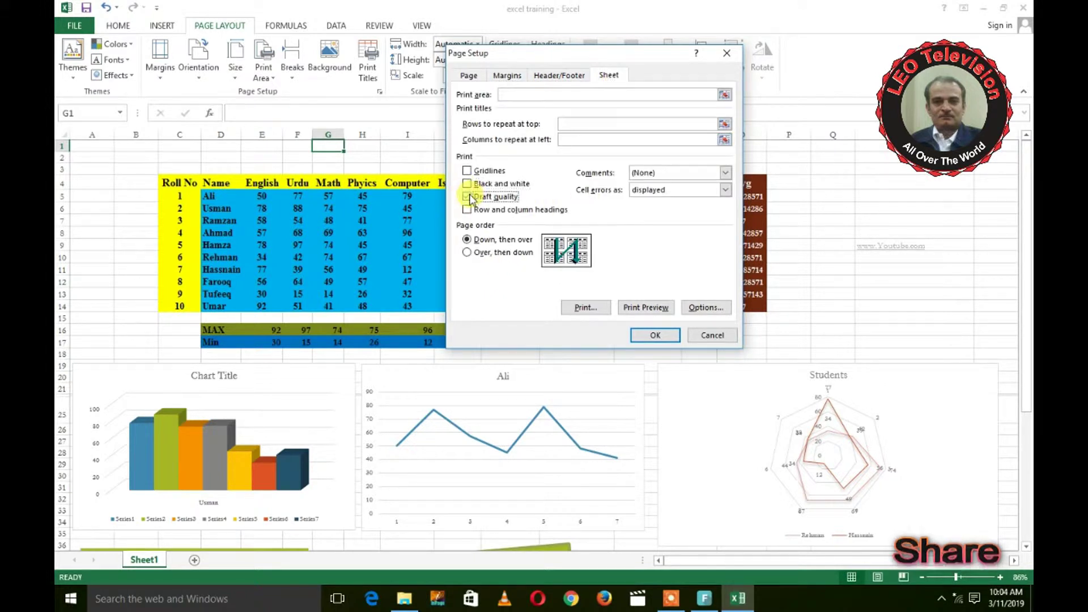
{"action": "left_click", "coordinate": [646, 307]}
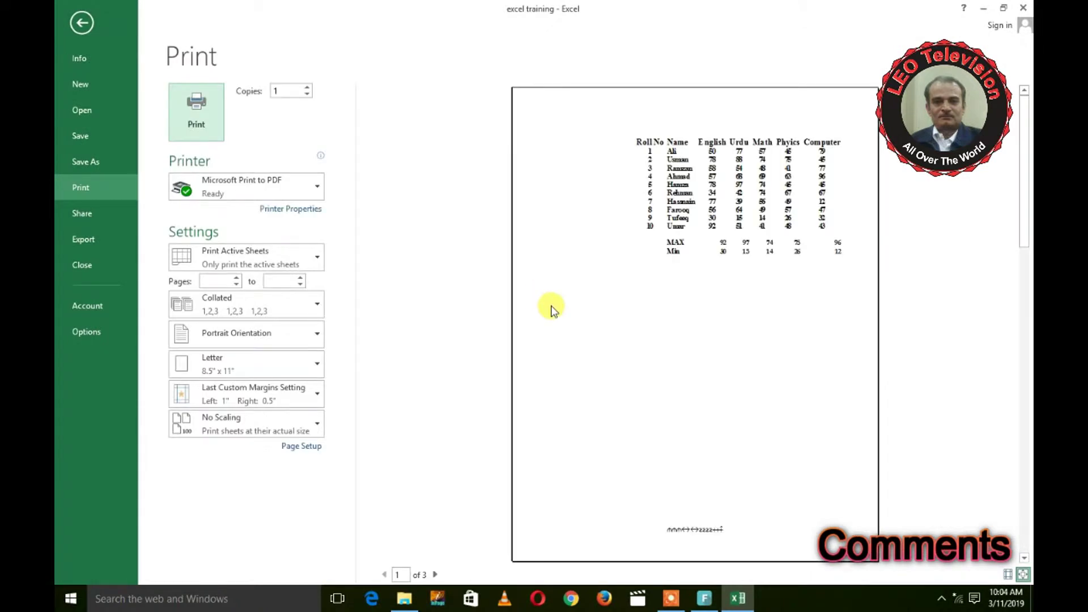
Print row and column headings with draft quality off, preview in colour, and return
{"action": "left_click", "coordinate": [78, 28]}
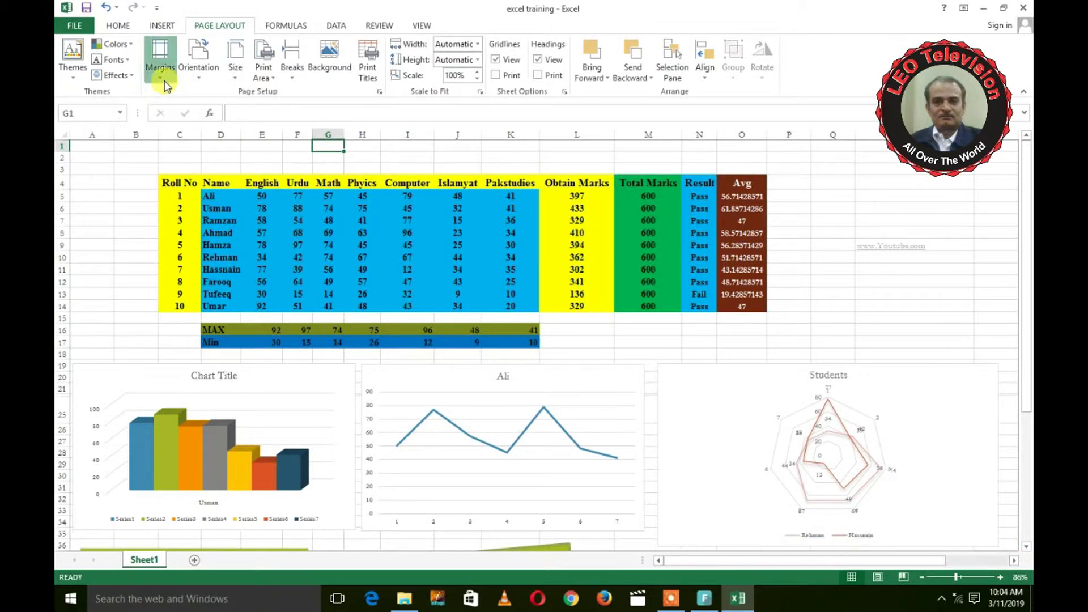
{"action": "left_click", "coordinate": [163, 79]}
{"action": "left_click", "coordinate": [222, 317]}
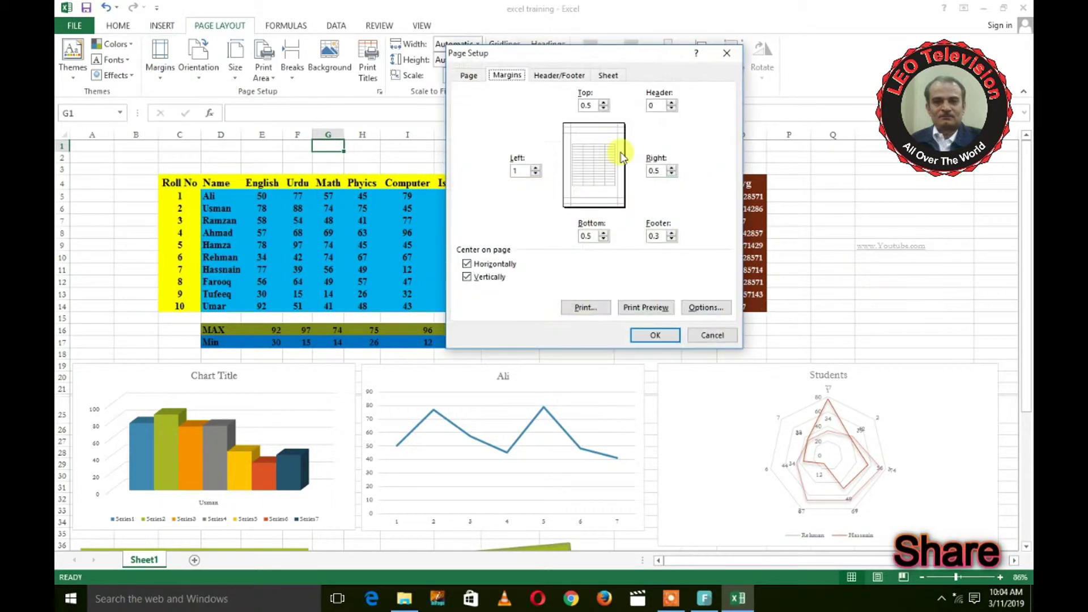
{"action": "left_click", "coordinate": [609, 76]}
{"action": "left_click", "coordinate": [488, 197]}
{"action": "left_click", "coordinate": [495, 210]}
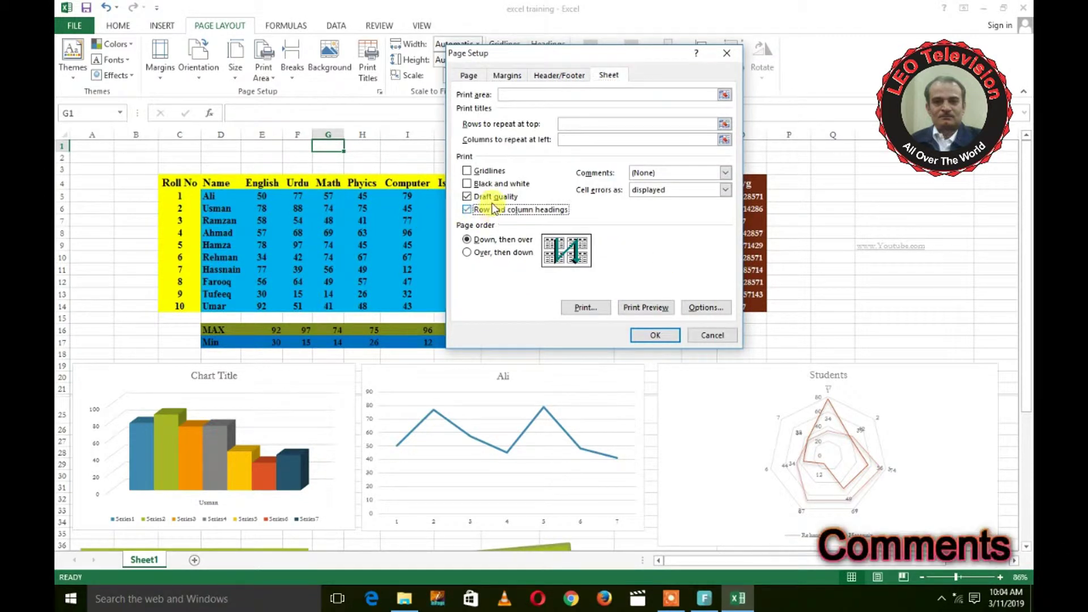
{"action": "left_click", "coordinate": [650, 315]}
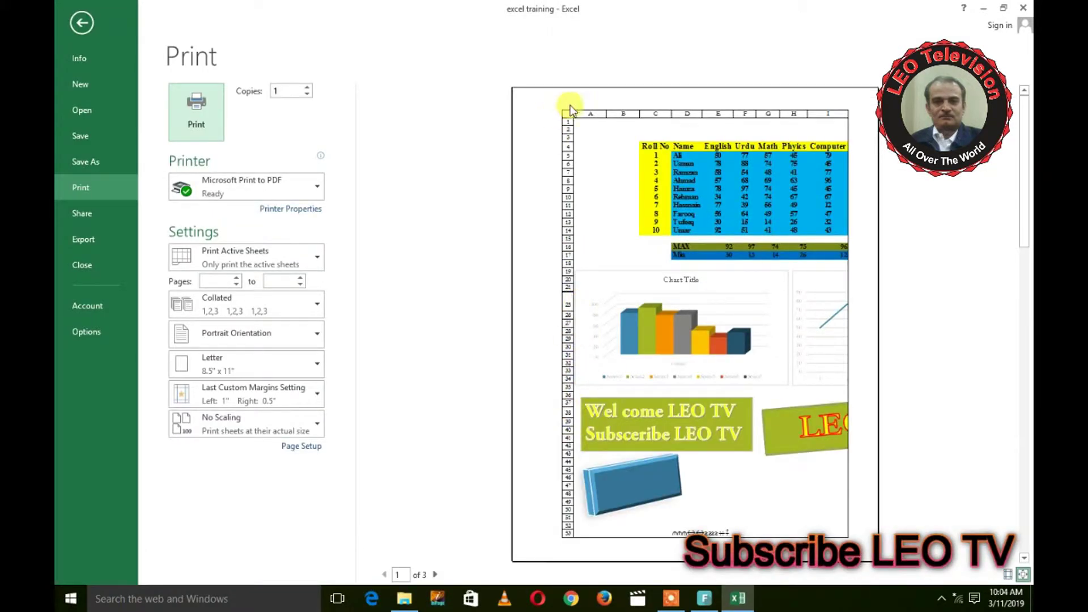
{"action": "left_click", "coordinate": [80, 18]}
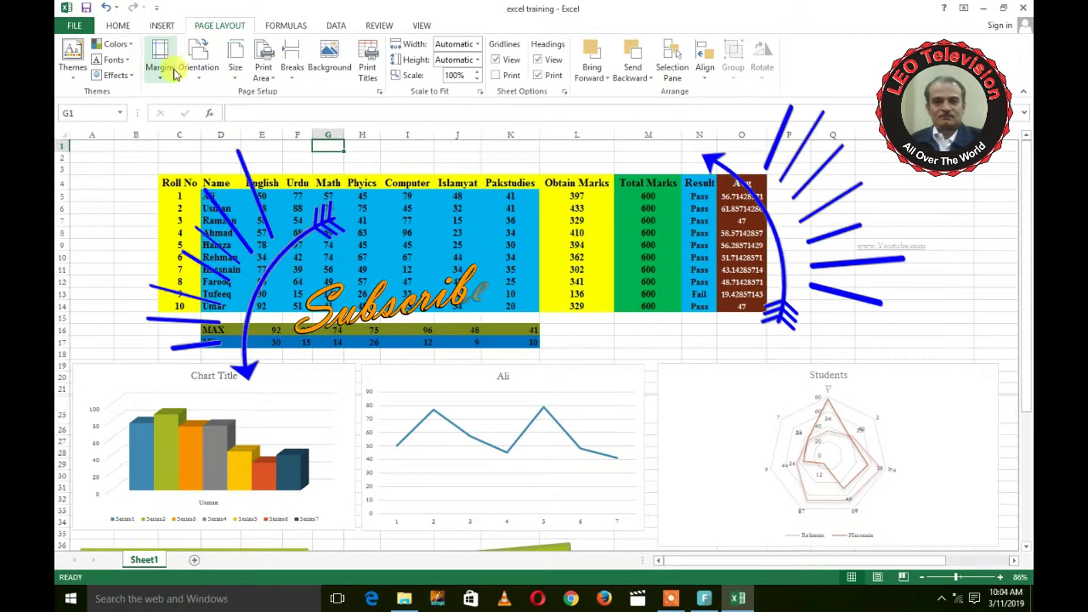
Browse the Page Setup tabs, set page order to 'Over, then down', and preview it
{"action": "left_click", "coordinate": [160, 56]}
{"action": "left_click", "coordinate": [226, 314]}
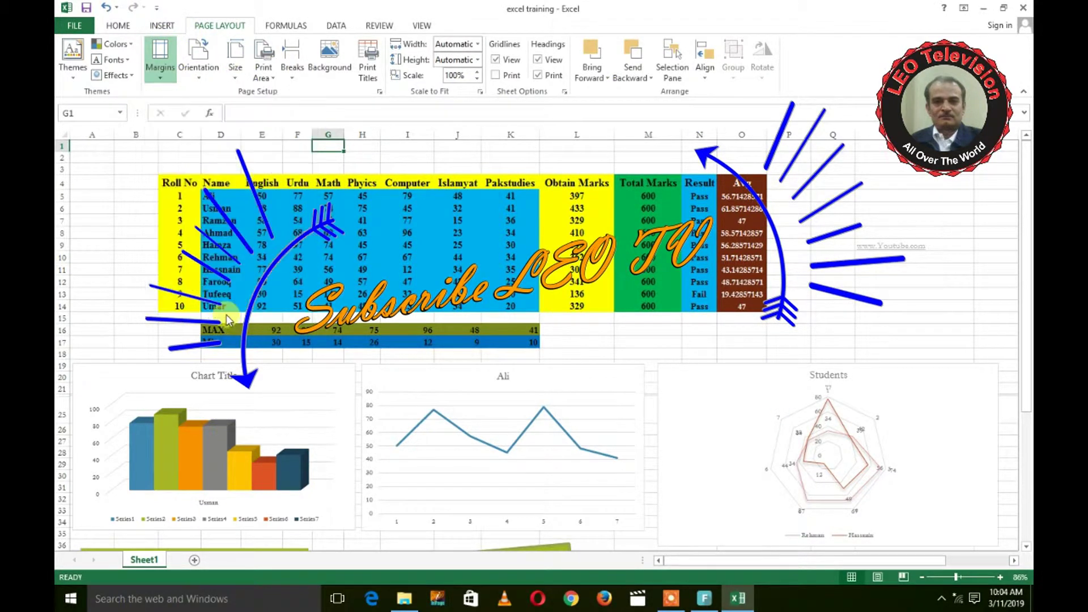
{"action": "left_click", "coordinate": [476, 76]}
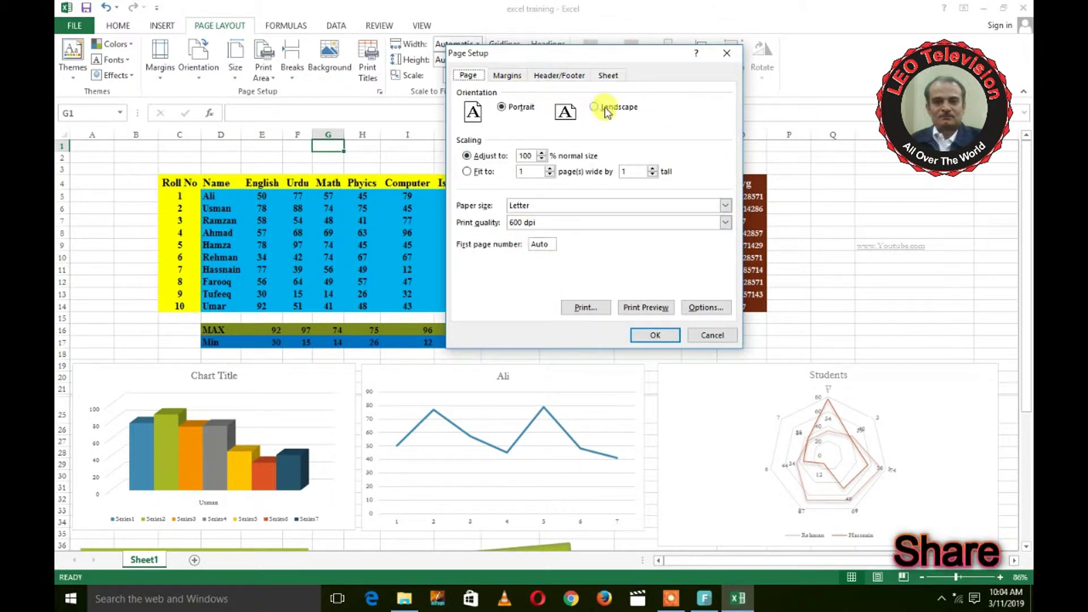
{"action": "left_click", "coordinate": [510, 76]}
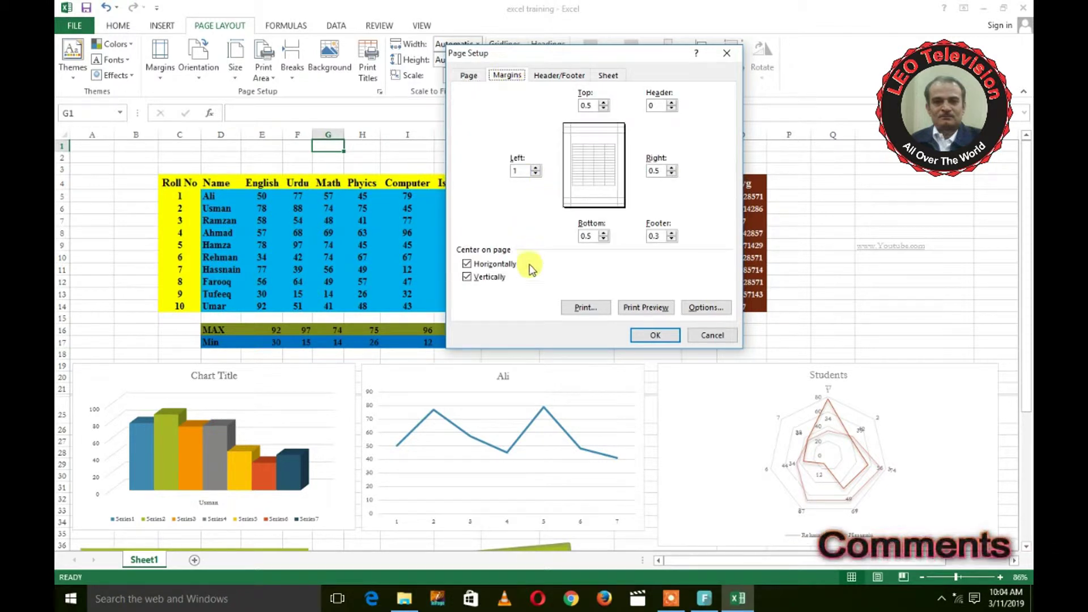
{"action": "left_click", "coordinate": [571, 76]}
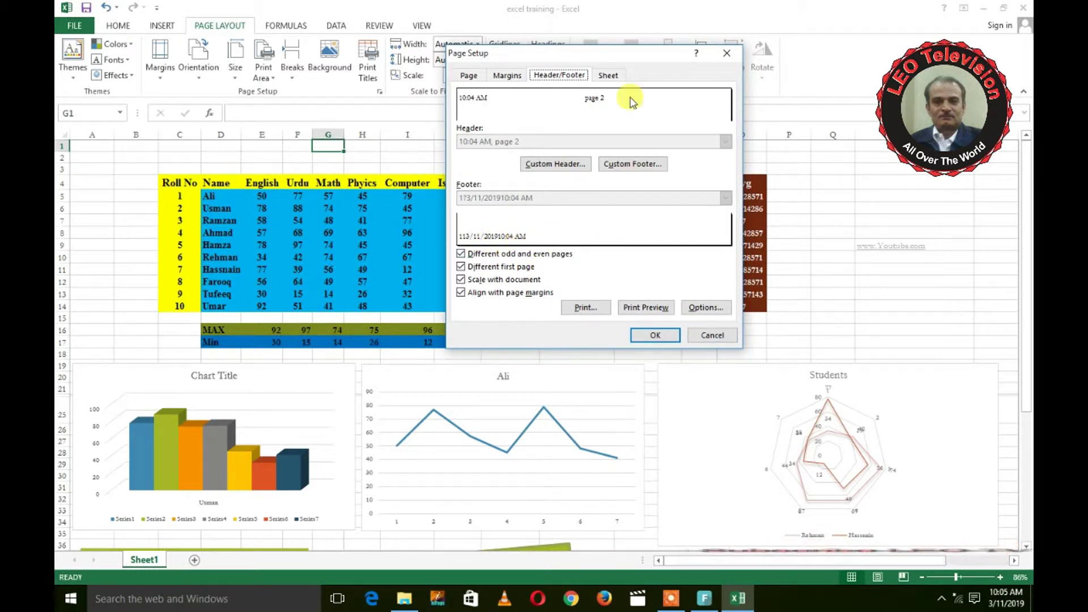
{"action": "left_click", "coordinate": [617, 80]}
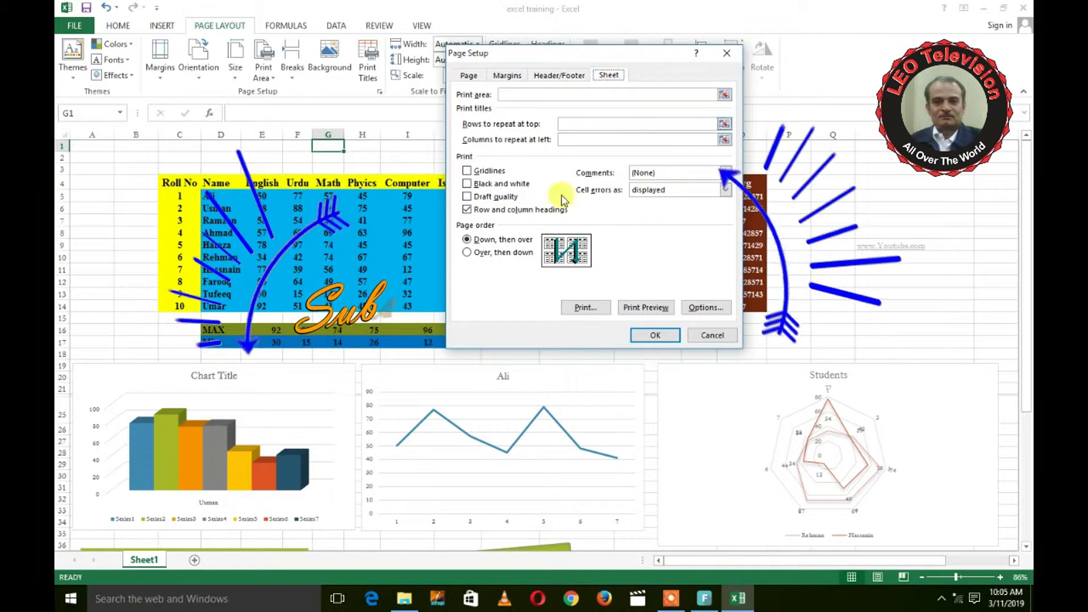
{"action": "left_click", "coordinate": [488, 240]}
{"action": "left_click", "coordinate": [499, 252]}
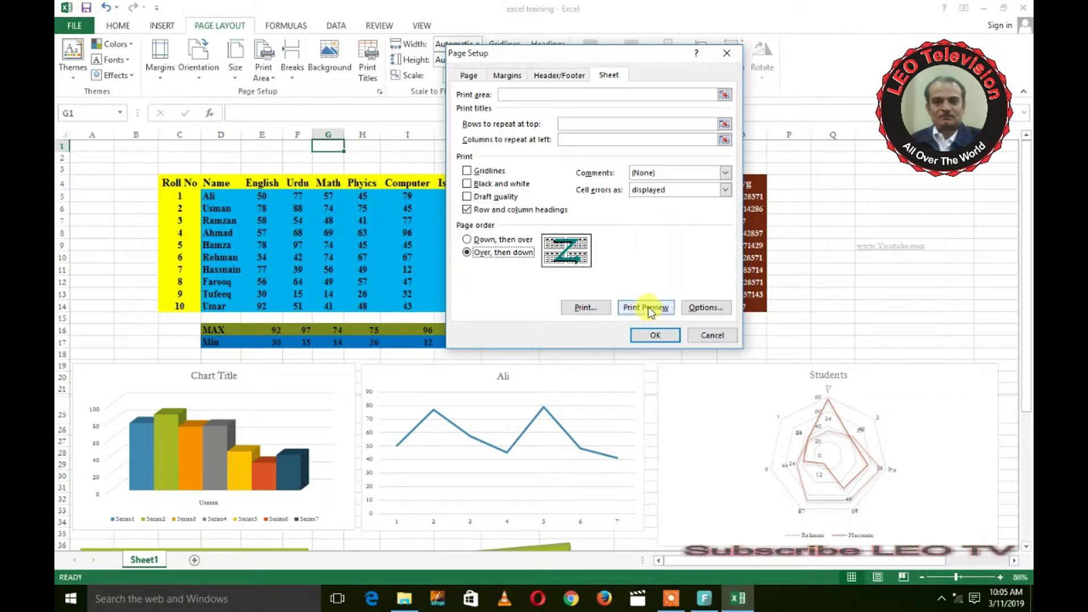
{"action": "left_click", "coordinate": [646, 307]}
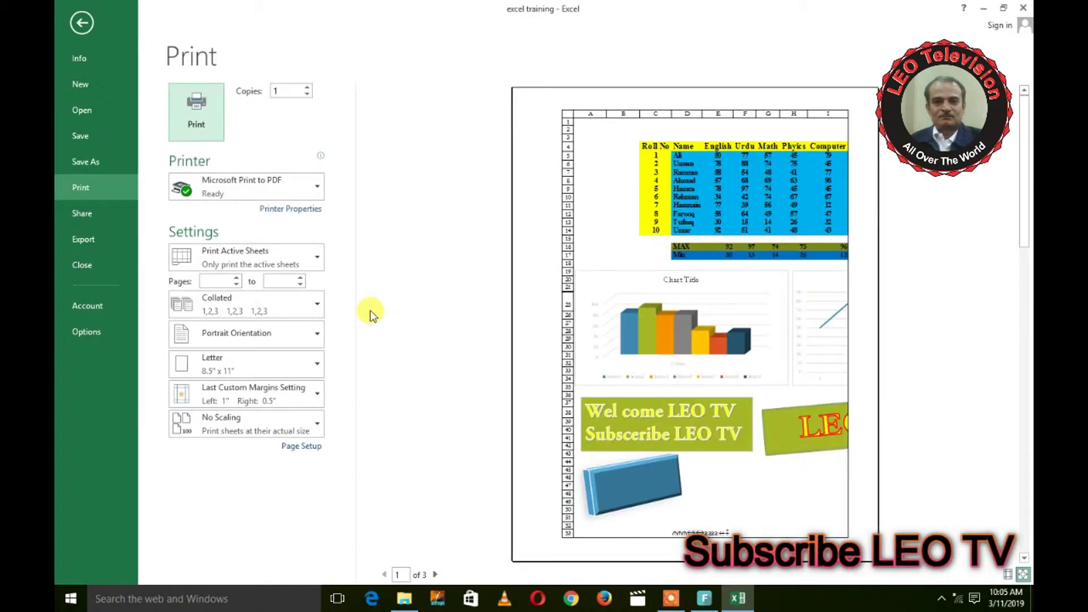
{"action": "left_click", "coordinate": [85, 23]}
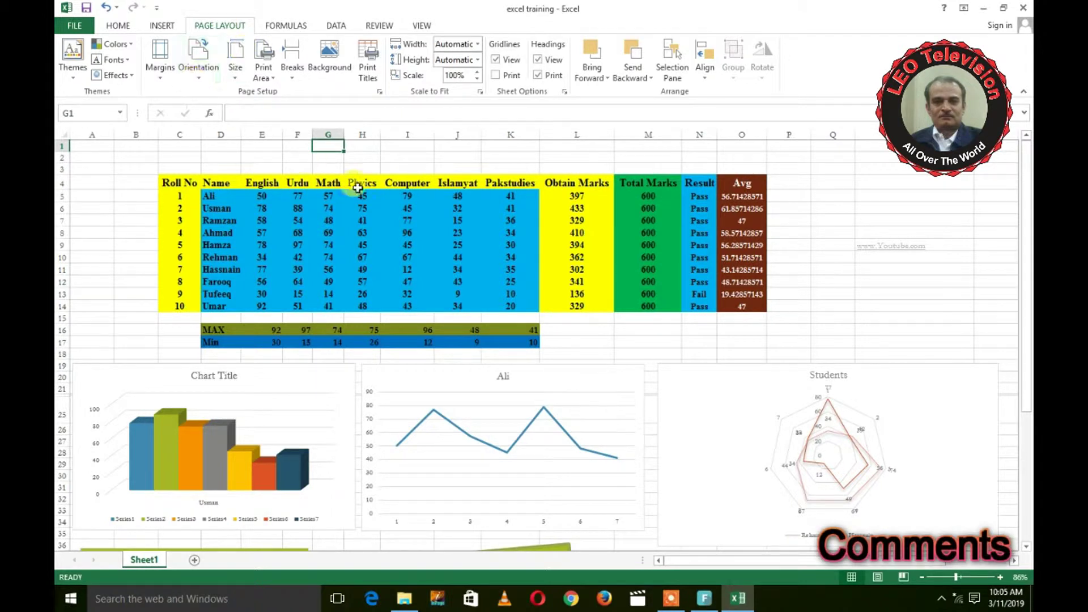
Toggle orientation to portrait and back to landscape, then bring up the full Page Setup
{"action": "scroll", "coordinate": [361, 192], "scroll_direction": "down", "scroll_amount": 1}
{"action": "scroll", "coordinate": [352, 189], "scroll_direction": "down", "scroll_amount": 14}
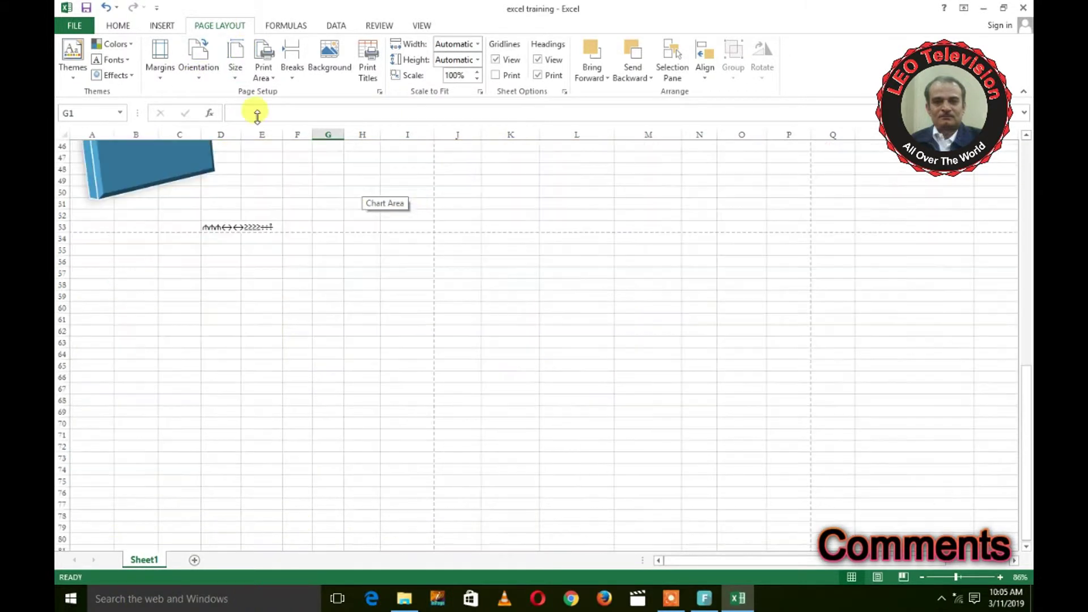
{"action": "left_click", "coordinate": [200, 79]}
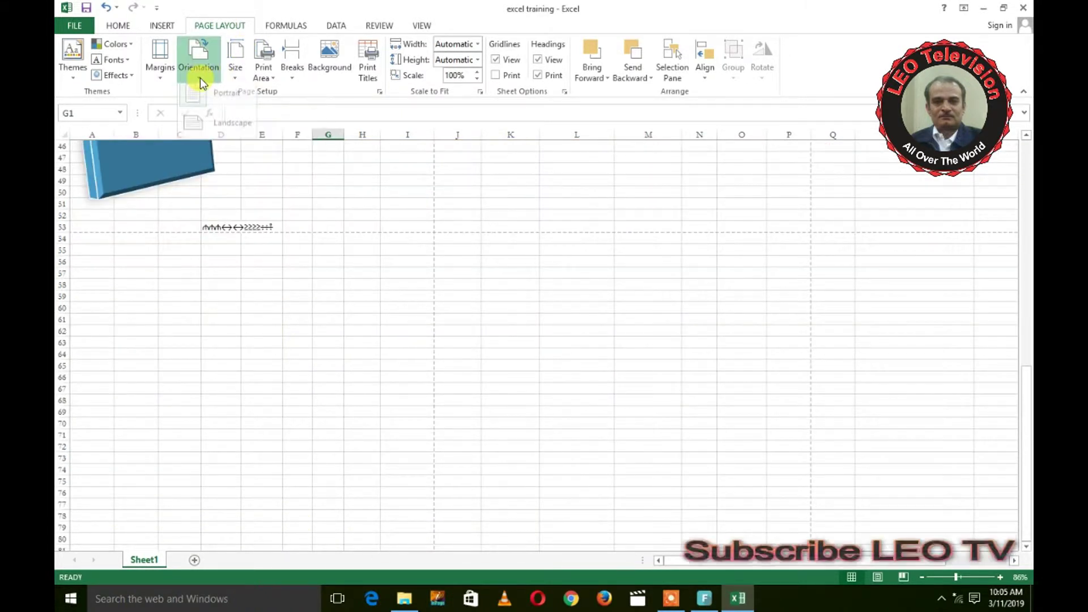
{"action": "left_click", "coordinate": [214, 107]}
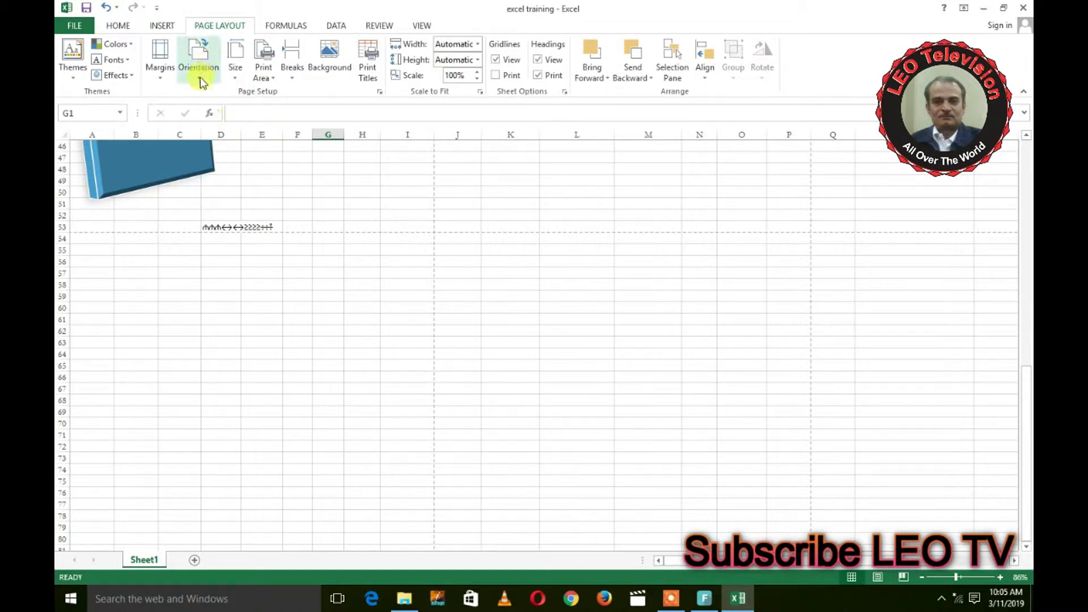
{"action": "left_click", "coordinate": [200, 80]}
{"action": "left_click", "coordinate": [214, 128]}
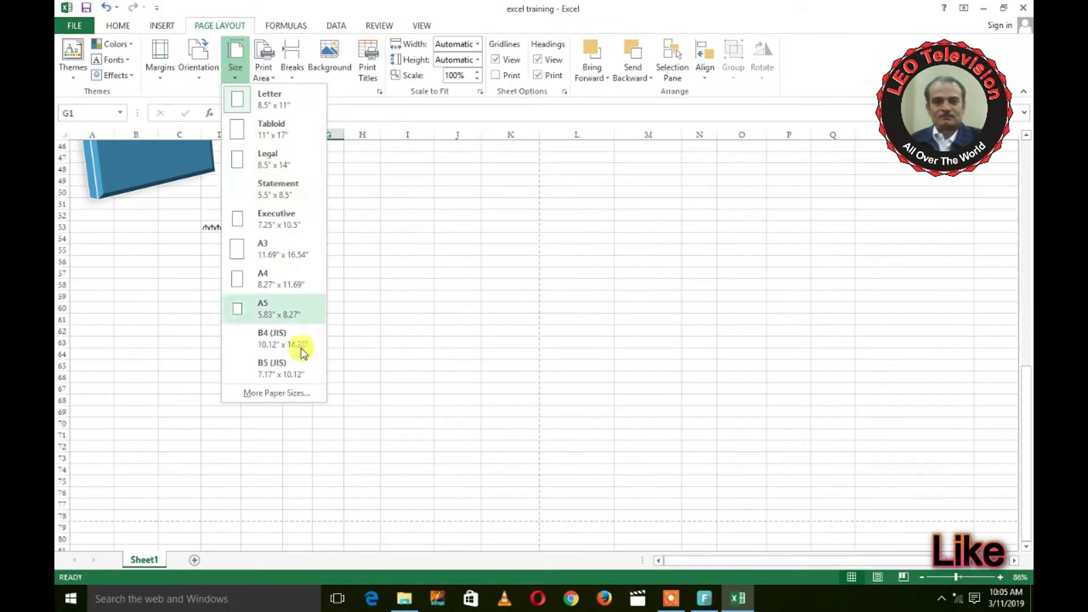
{"action": "left_click", "coordinate": [277, 394]}
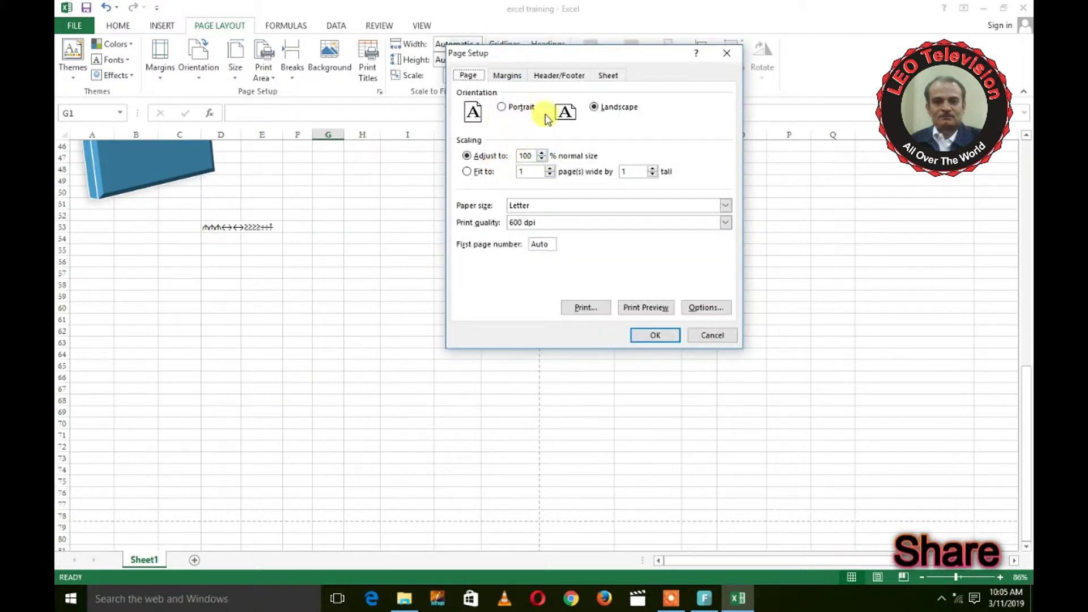
{"action": "left_click", "coordinate": [509, 75]}
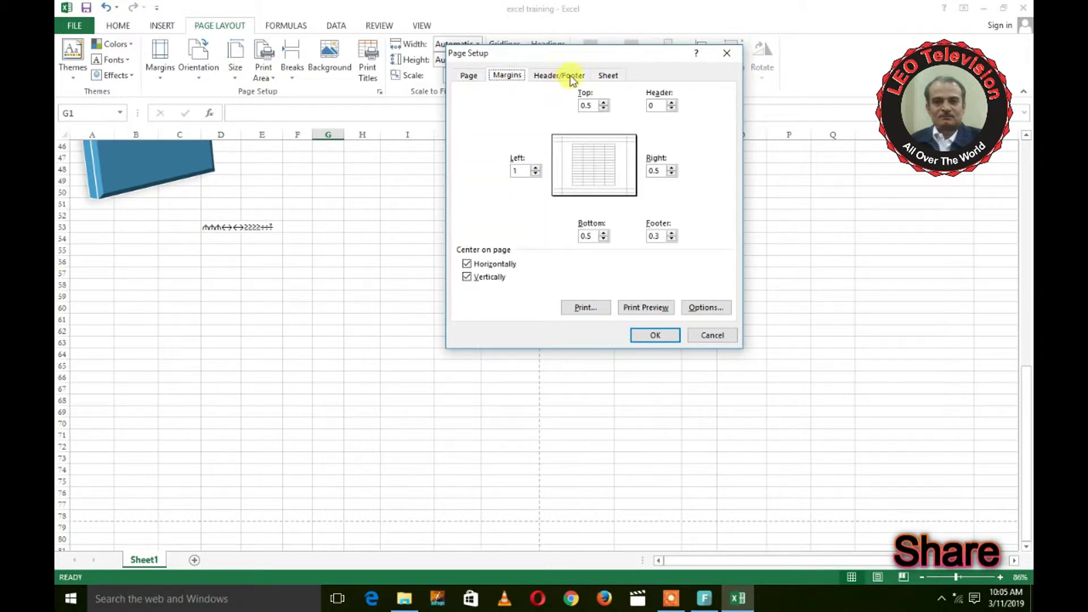
{"action": "left_click", "coordinate": [608, 76]}
{"action": "left_click", "coordinate": [555, 75]}
{"action": "left_click", "coordinate": [500, 80]}
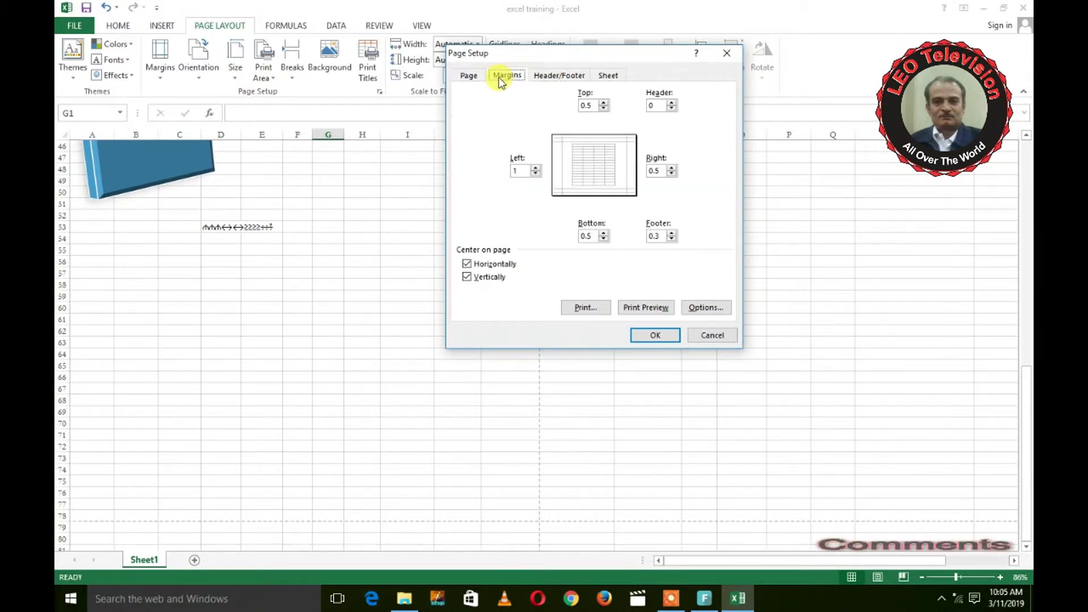
{"action": "key", "text": "ctrl+shift+Tab"}
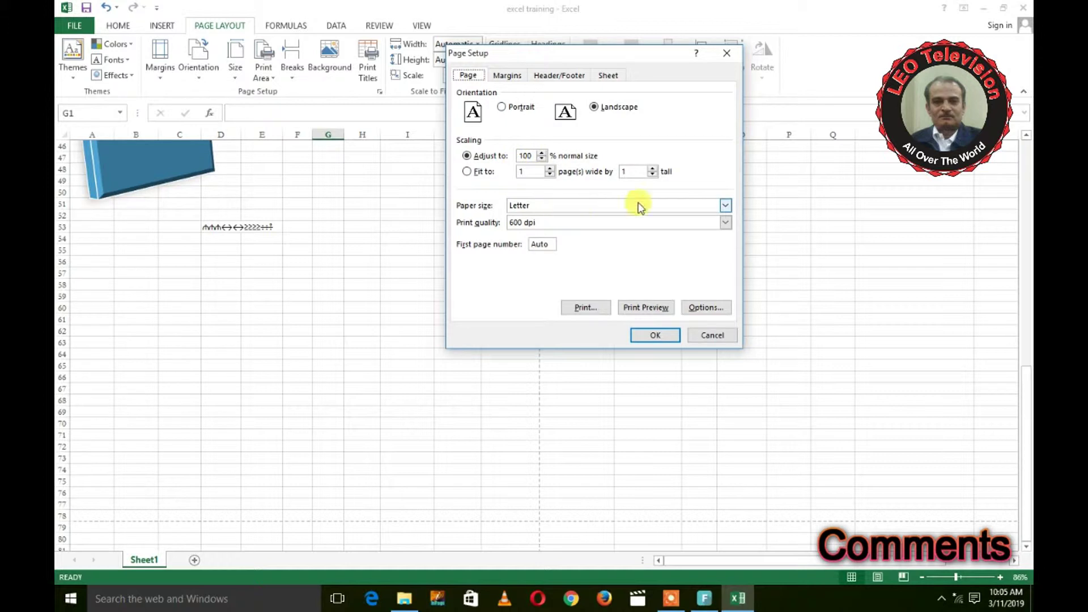
{"action": "left_click", "coordinate": [640, 205]}
{"action": "left_click", "coordinate": [498, 220]}
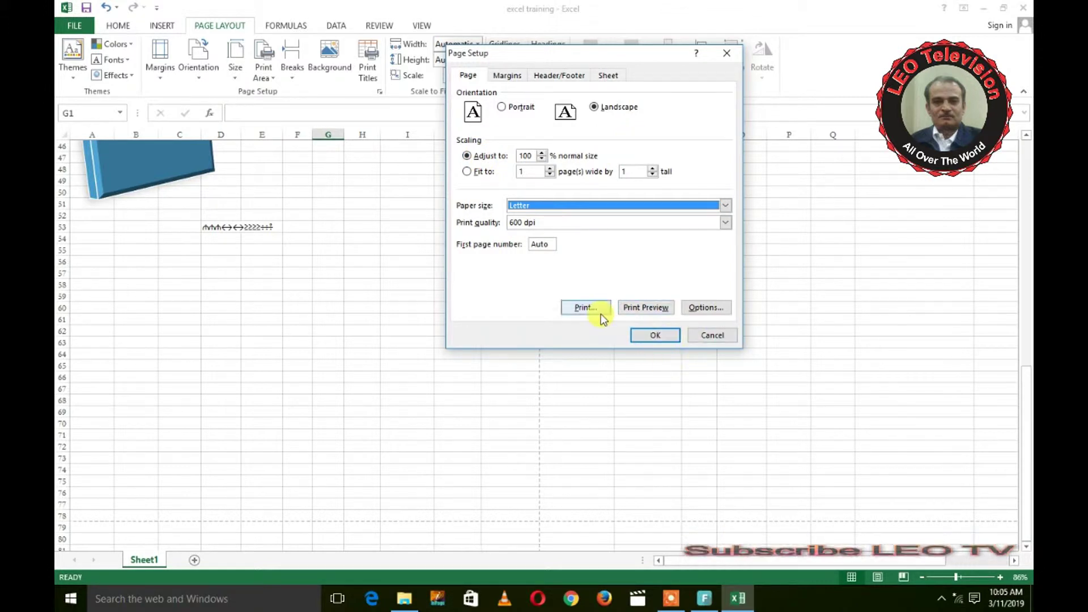
{"action": "left_click", "coordinate": [713, 335]}
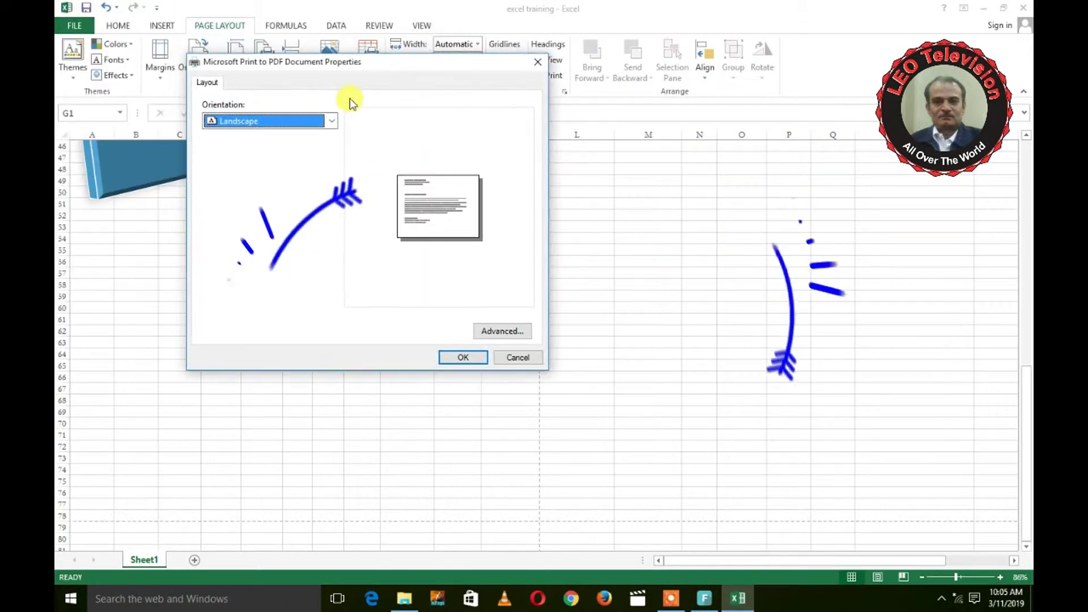
{"action": "left_click", "coordinate": [331, 121]}
{"action": "left_click", "coordinate": [299, 143]}
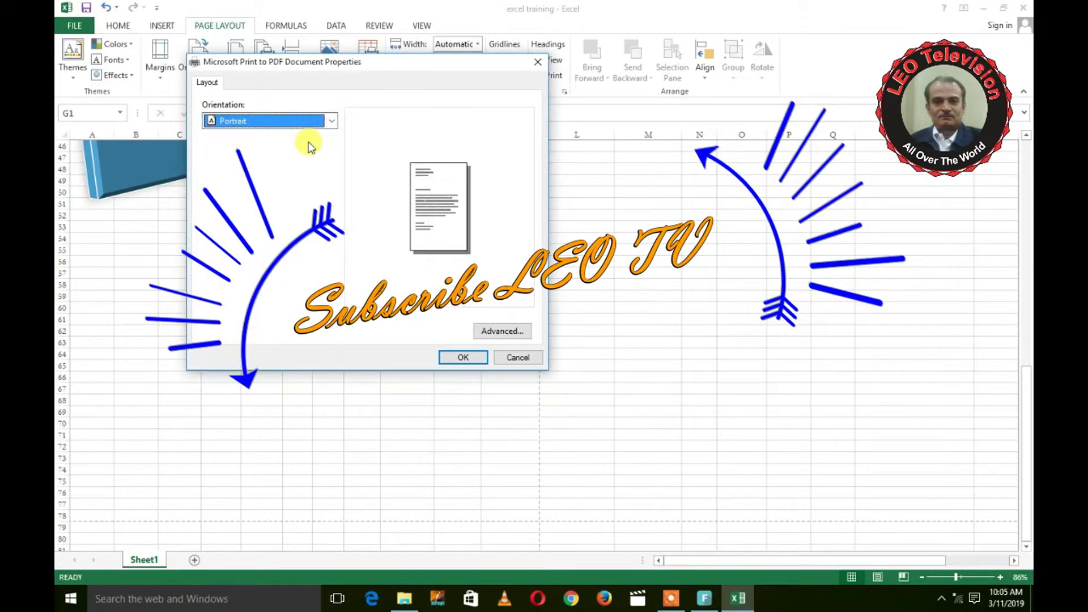
{"action": "left_click", "coordinate": [333, 123]}
{"action": "left_click", "coordinate": [300, 134]}
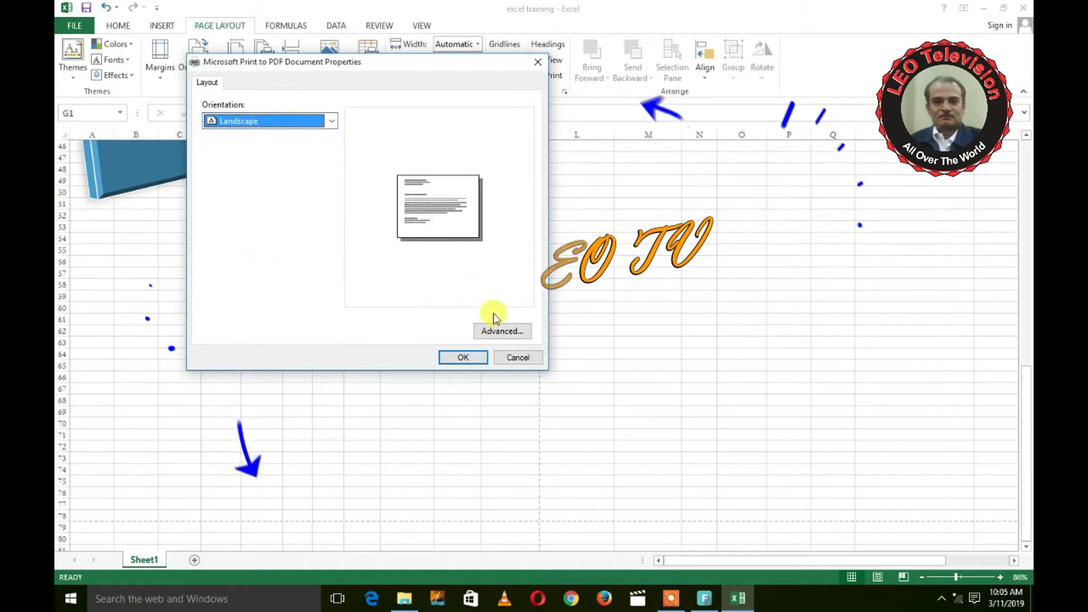
{"action": "left_click", "coordinate": [502, 331]}
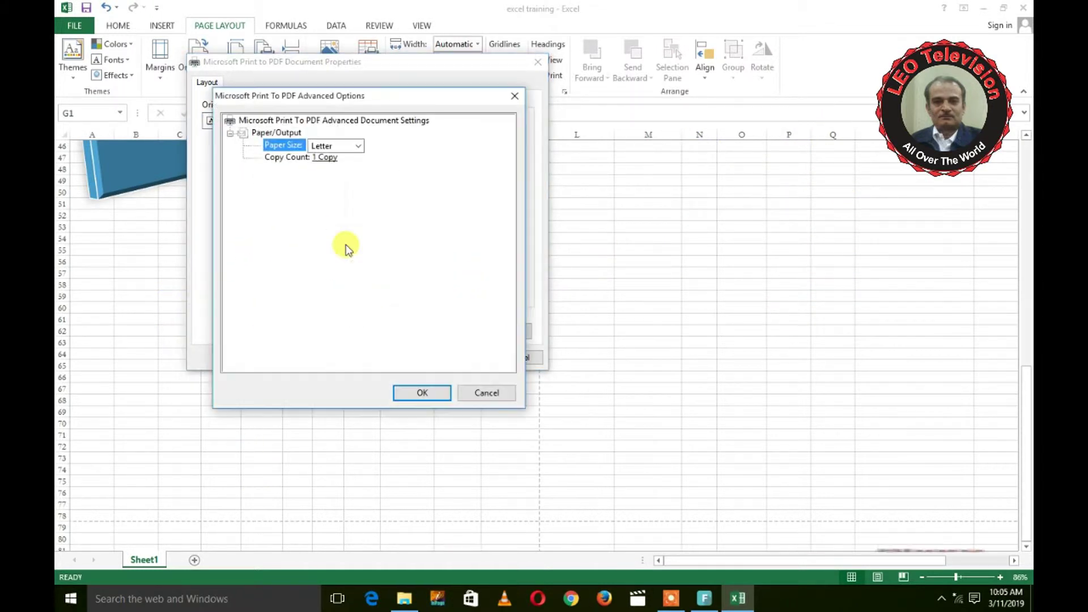
{"action": "left_click", "coordinate": [358, 145]}
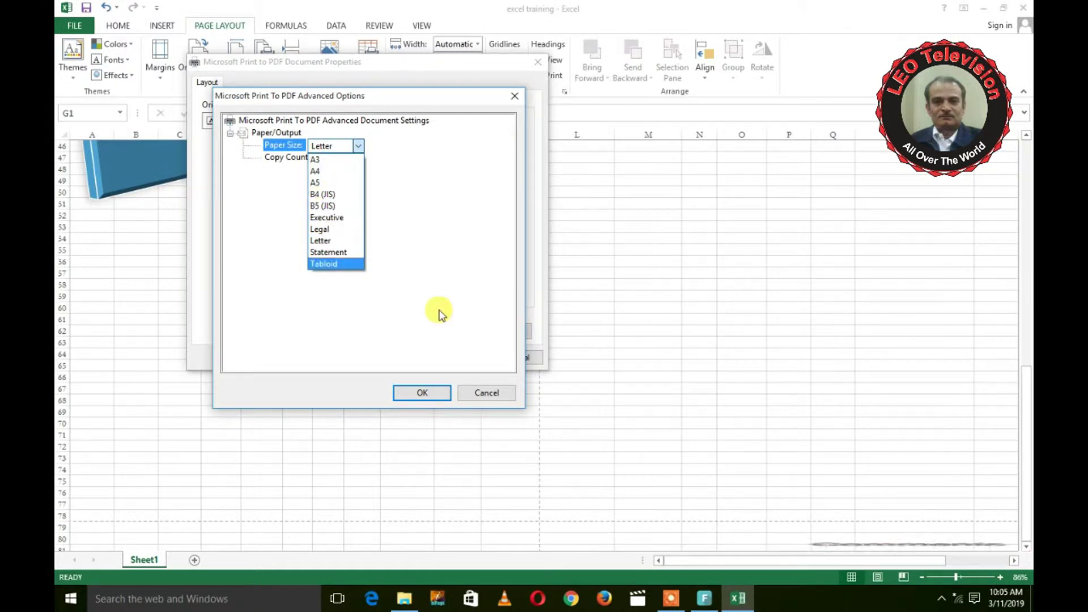
{"action": "left_click", "coordinate": [463, 280]}
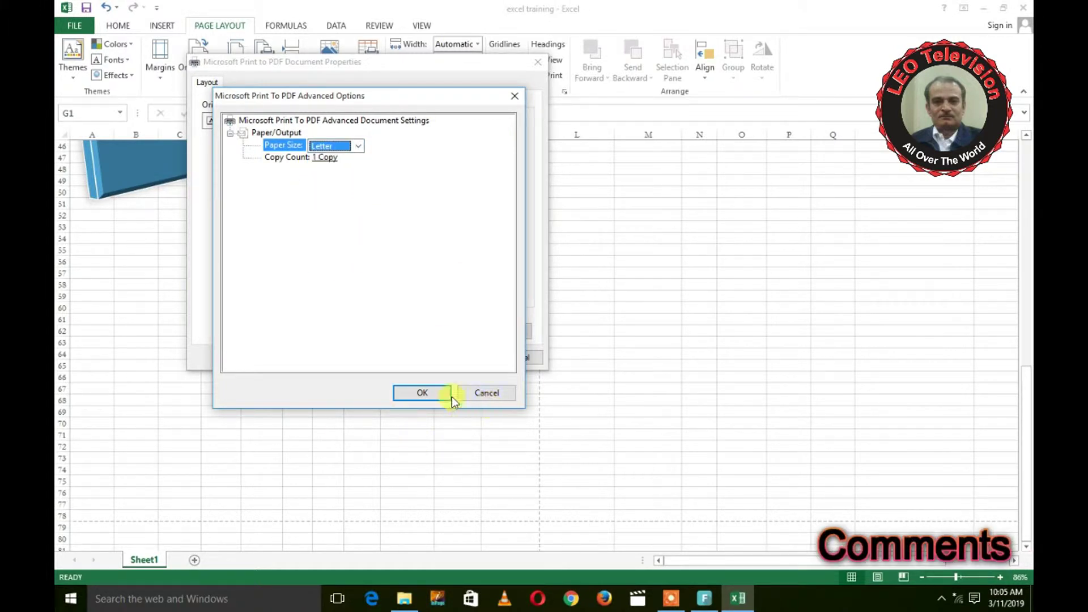
{"action": "left_click", "coordinate": [482, 396]}
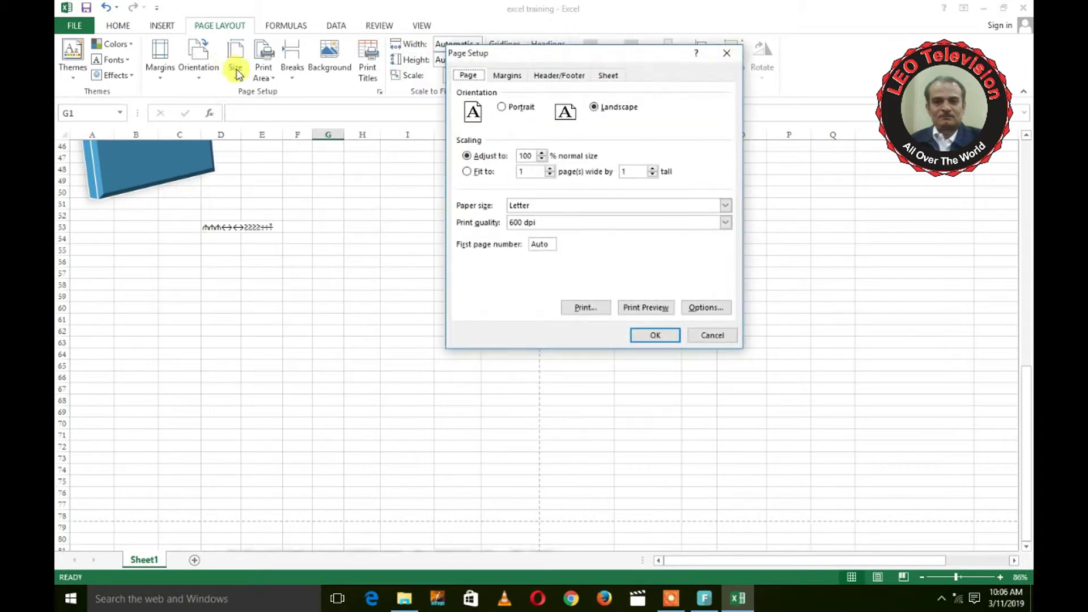
Cancel Page Setup, set a print area, then clear the sheet's print area again
{"action": "left_click", "coordinate": [717, 334]}
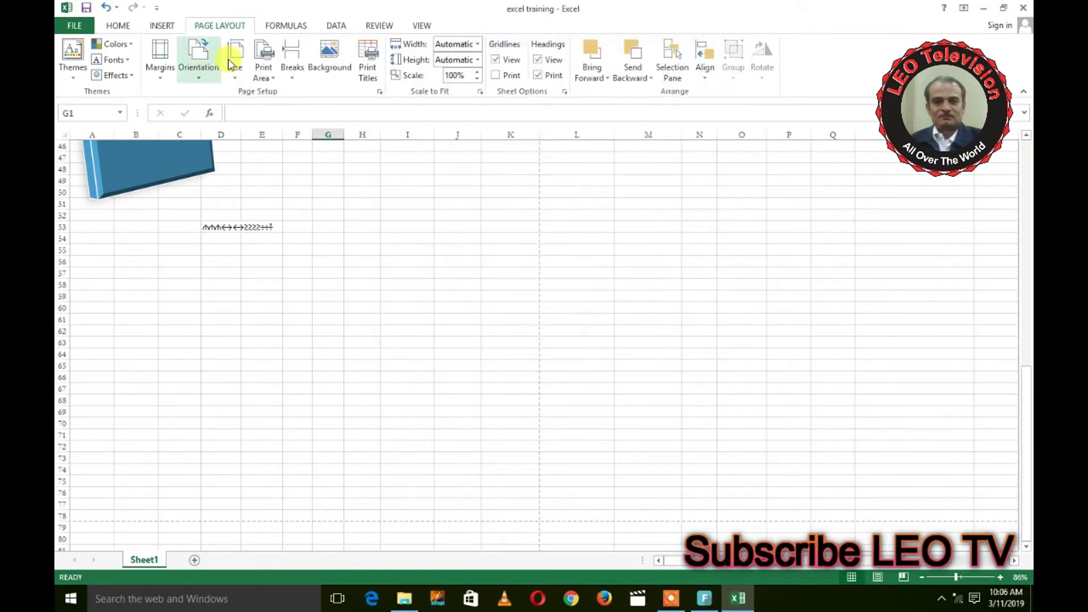
{"action": "left_click", "coordinate": [264, 83]}
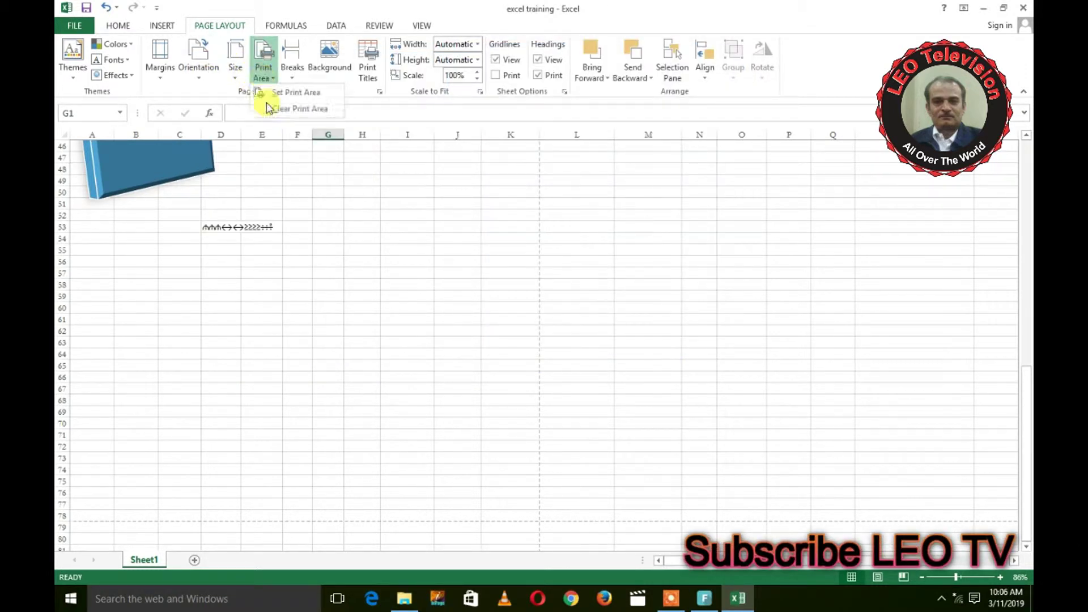
{"action": "left_click", "coordinate": [299, 93]}
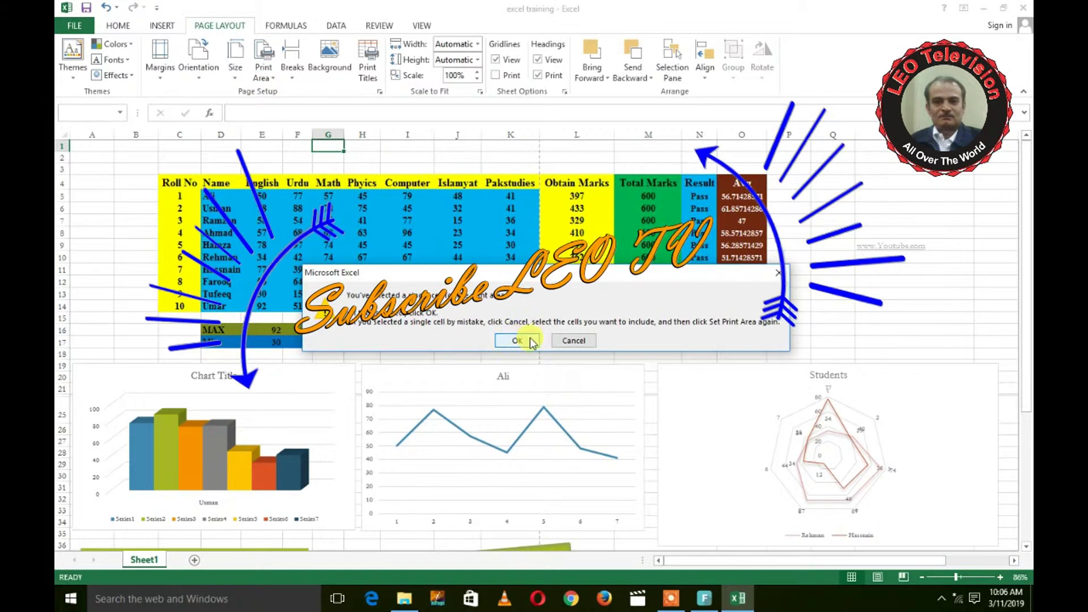
{"action": "left_click", "coordinate": [528, 338]}
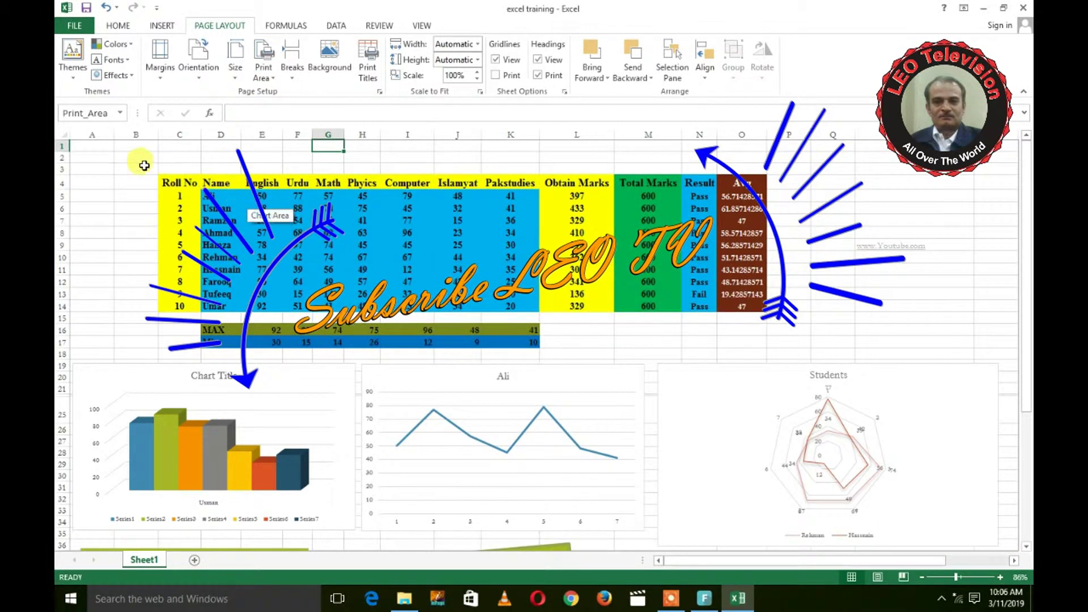
{"action": "left_click_drag", "start_coordinate": [144, 165], "coordinate": [828, 365]}
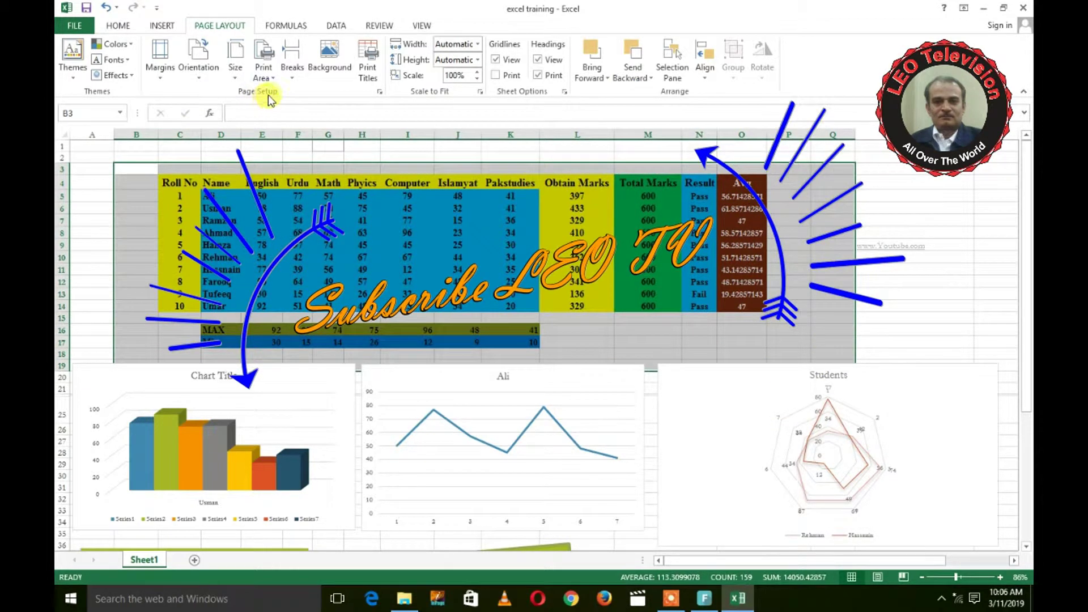
{"action": "left_click", "coordinate": [263, 71]}
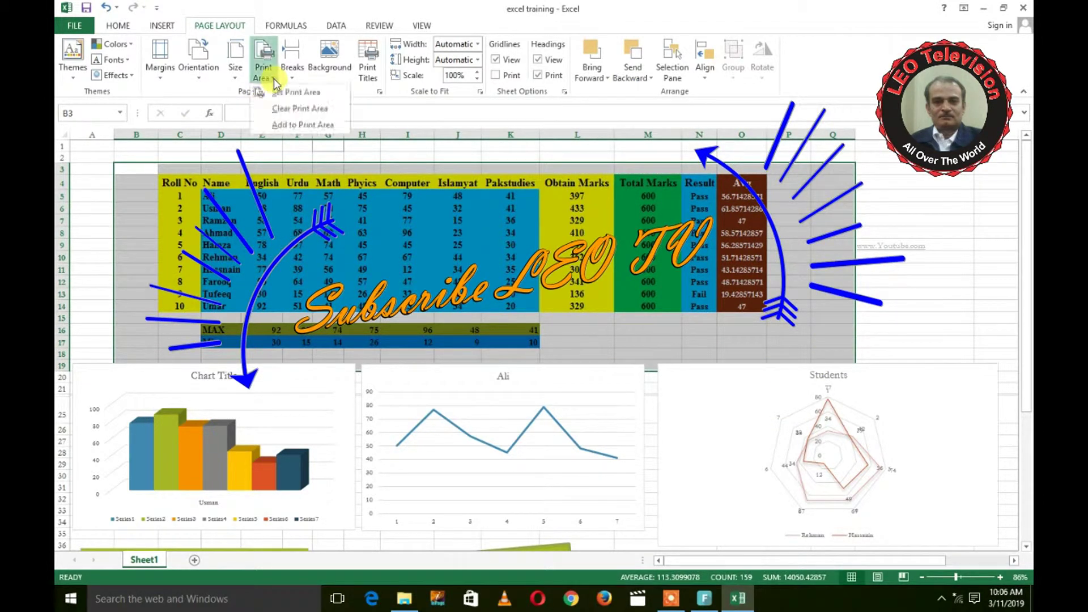
{"action": "left_click", "coordinate": [296, 108]}
Insert manual page breaks at cells E2 and E18
{"action": "left_click", "coordinate": [278, 157]}
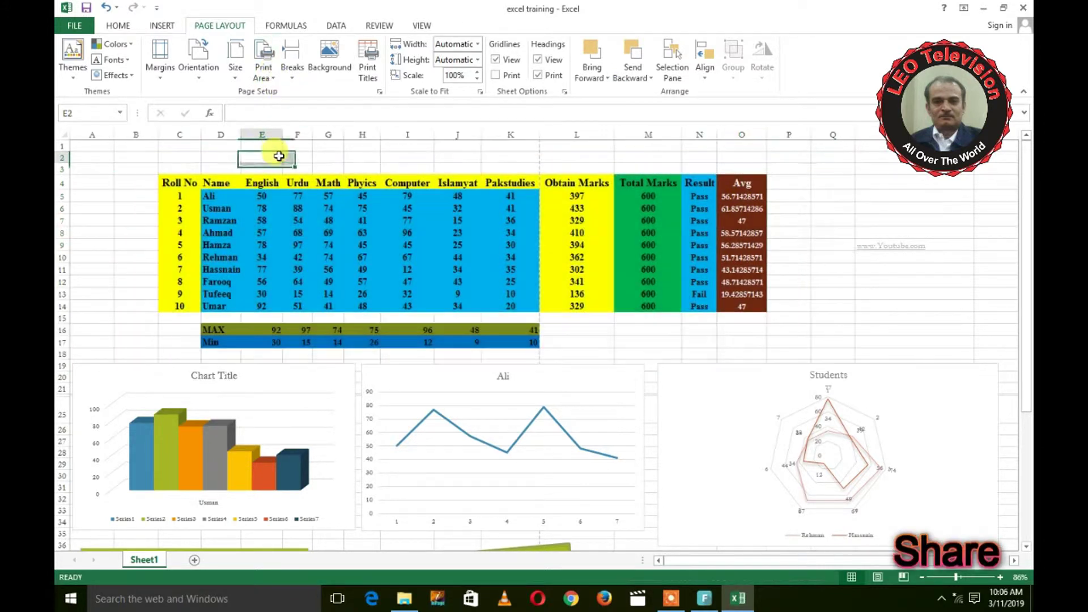
{"action": "left_click", "coordinate": [292, 71]}
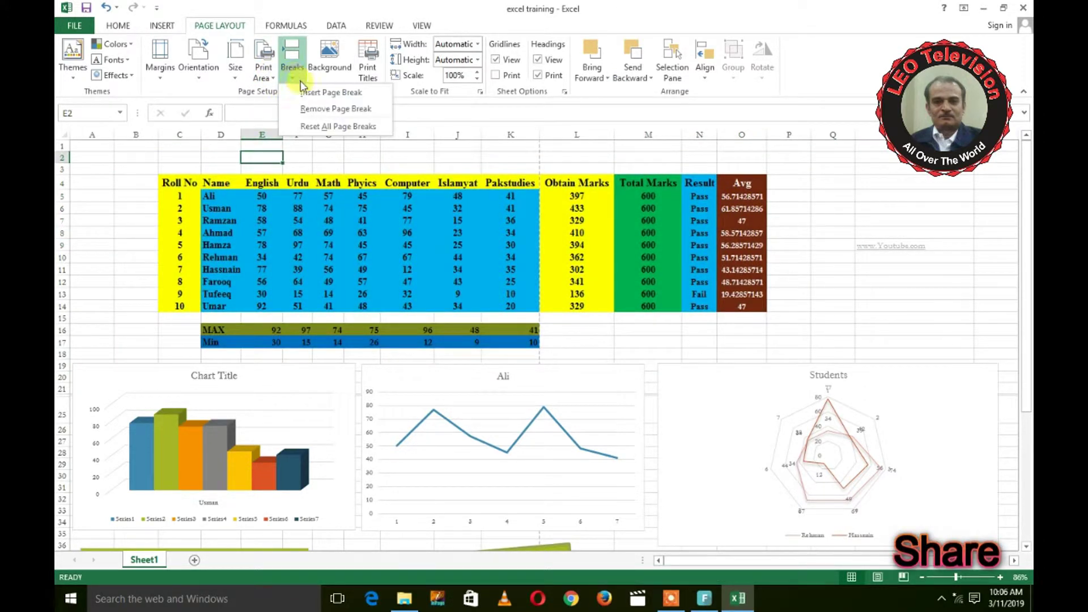
{"action": "left_click", "coordinate": [309, 92]}
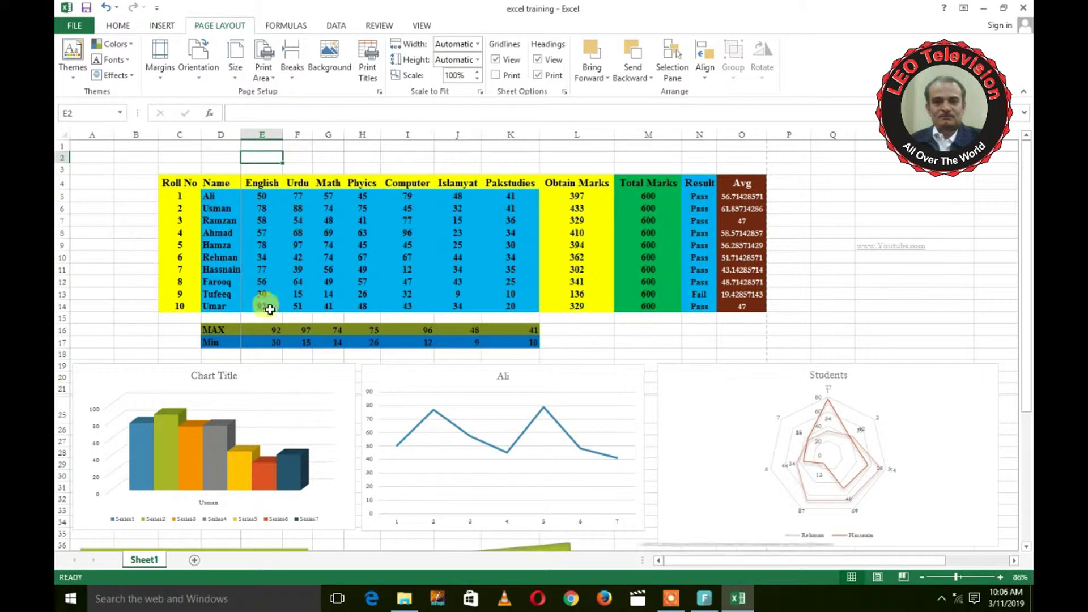
{"action": "left_click", "coordinate": [262, 354]}
{"action": "left_click", "coordinate": [292, 64]}
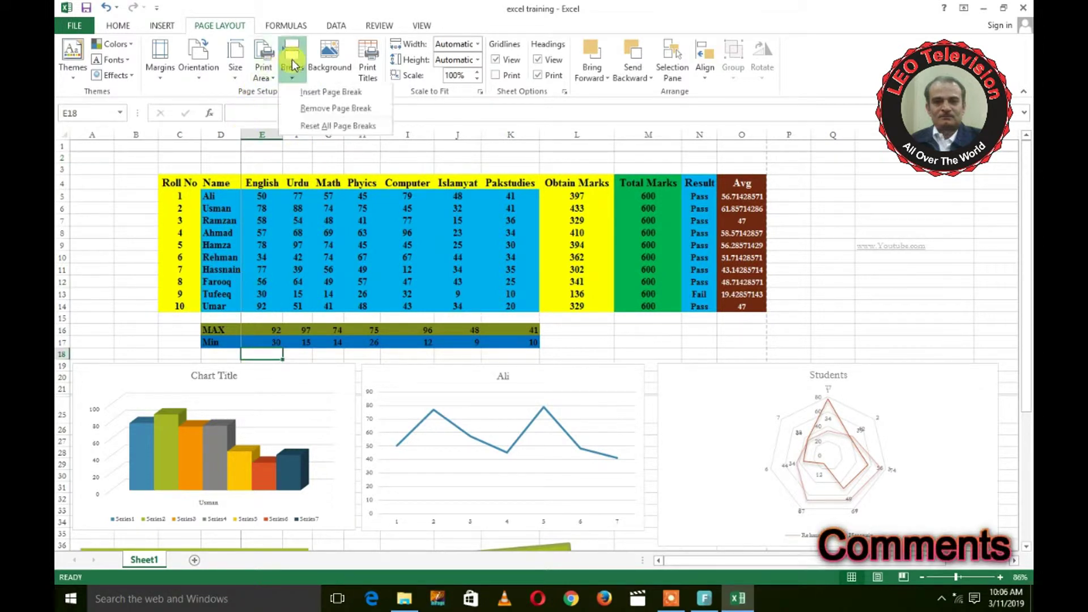
{"action": "left_click", "coordinate": [309, 92]}
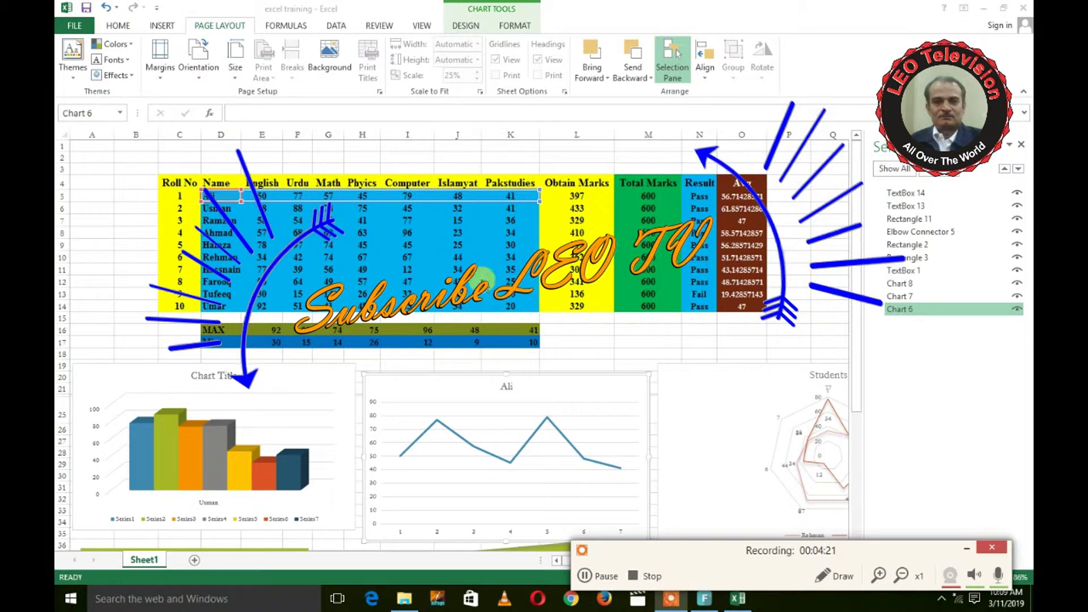
Select the Ali line chart and close the Selection pane
{"action": "left_click", "coordinate": [578, 374]}
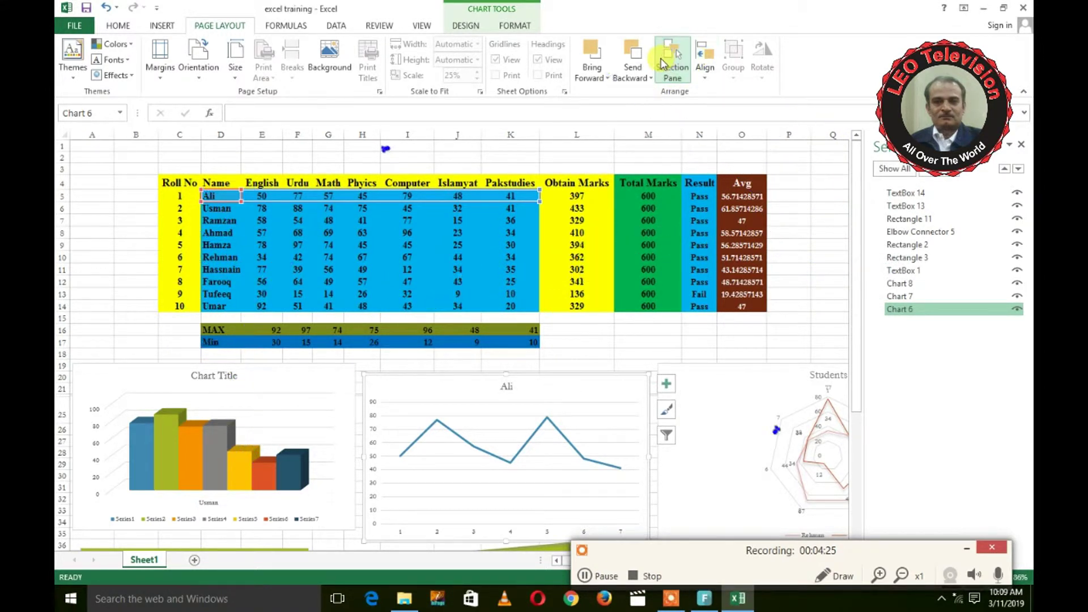
{"action": "left_click", "coordinate": [662, 64]}
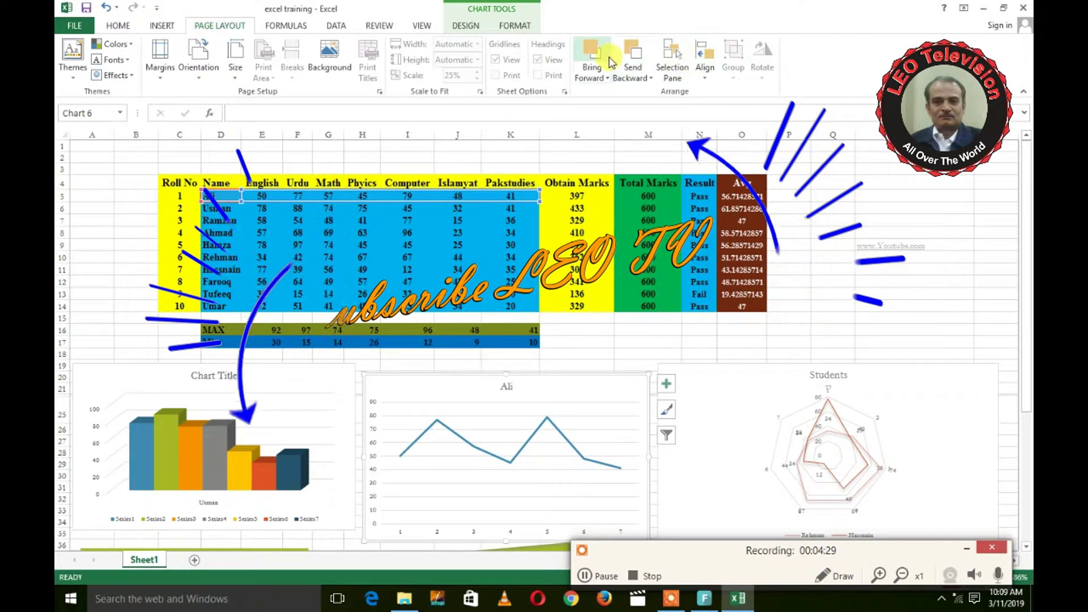
Check the Align snap options and nudge the Ali line chart left toward the bar chart
{"action": "left_click", "coordinate": [705, 60]}
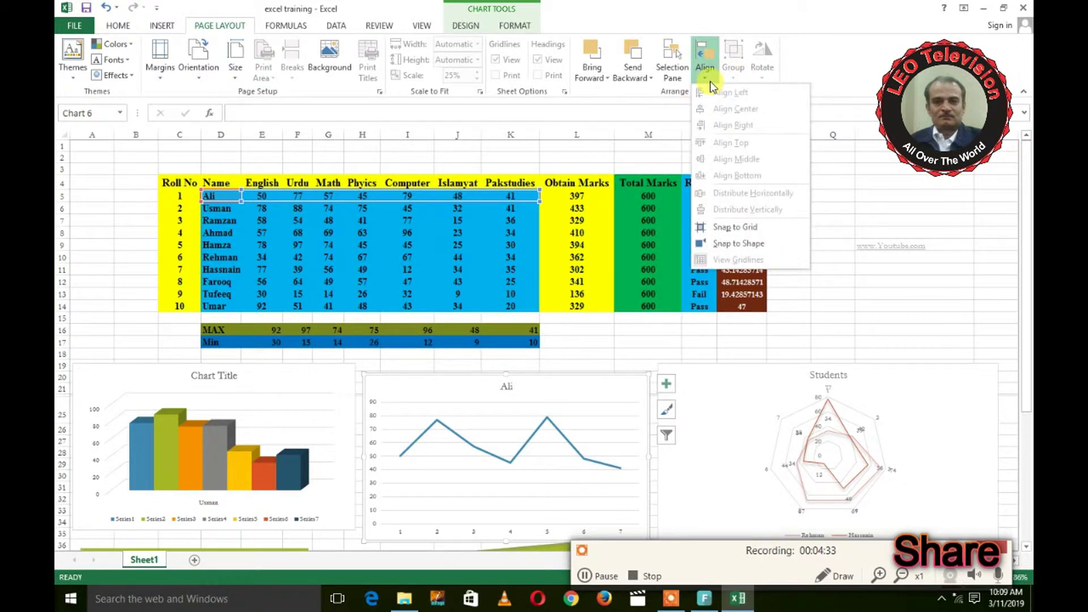
{"action": "left_click", "coordinate": [705, 223]}
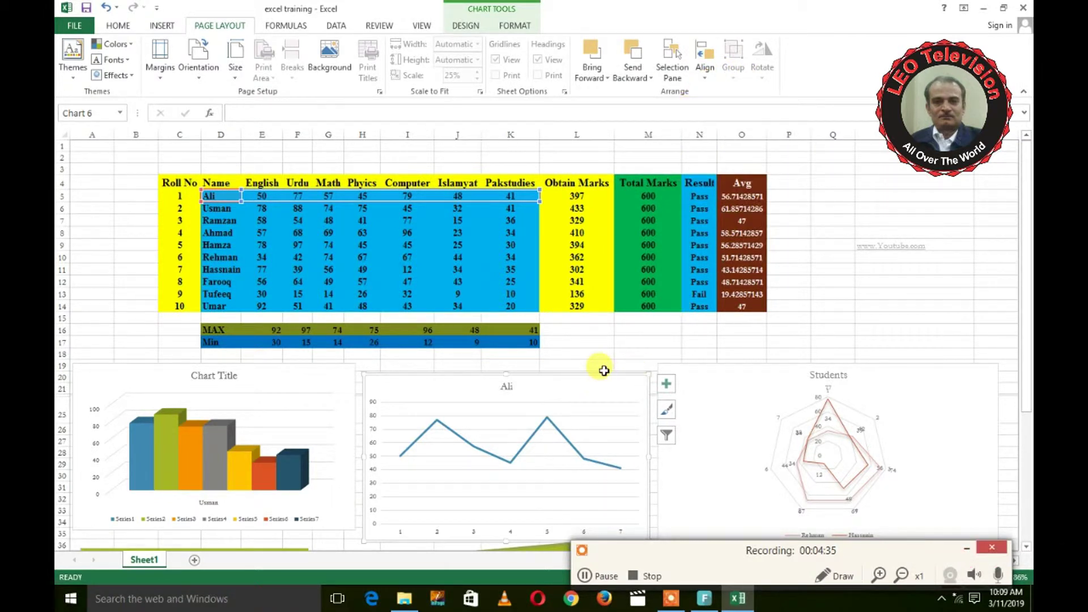
{"action": "mouse_move", "coordinate": [604, 370]}
{"action": "left_mouse_down"}
{"action": "mouse_move", "coordinate": [515, 373]}
{"action": "mouse_move", "coordinate": [601, 374]}
{"action": "left_mouse_up"}
{"action": "left_click", "coordinate": [704, 67]}
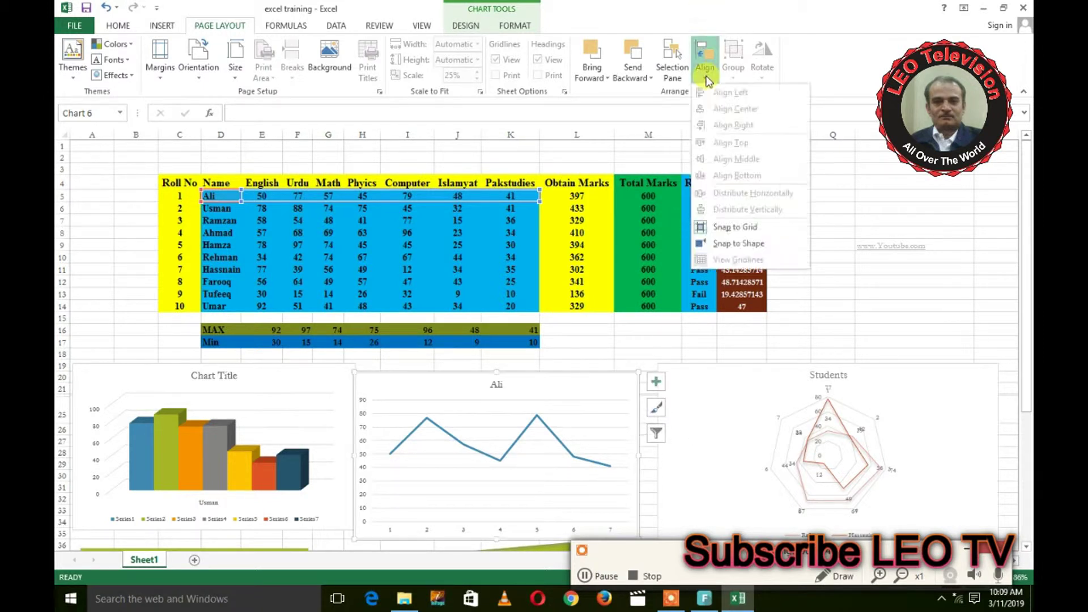
{"action": "left_click", "coordinate": [734, 226]}
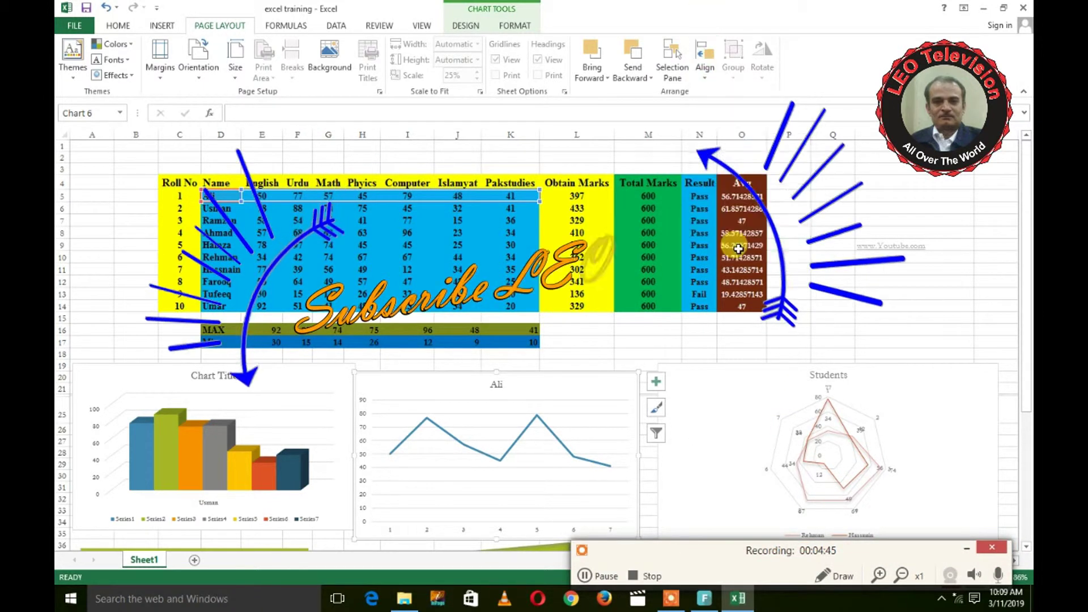
{"action": "mouse_move", "coordinate": [574, 374]}
{"action": "left_mouse_down"}
{"action": "mouse_move", "coordinate": [503, 384]}
{"action": "mouse_move", "coordinate": [524, 376]}
{"action": "left_mouse_up"}
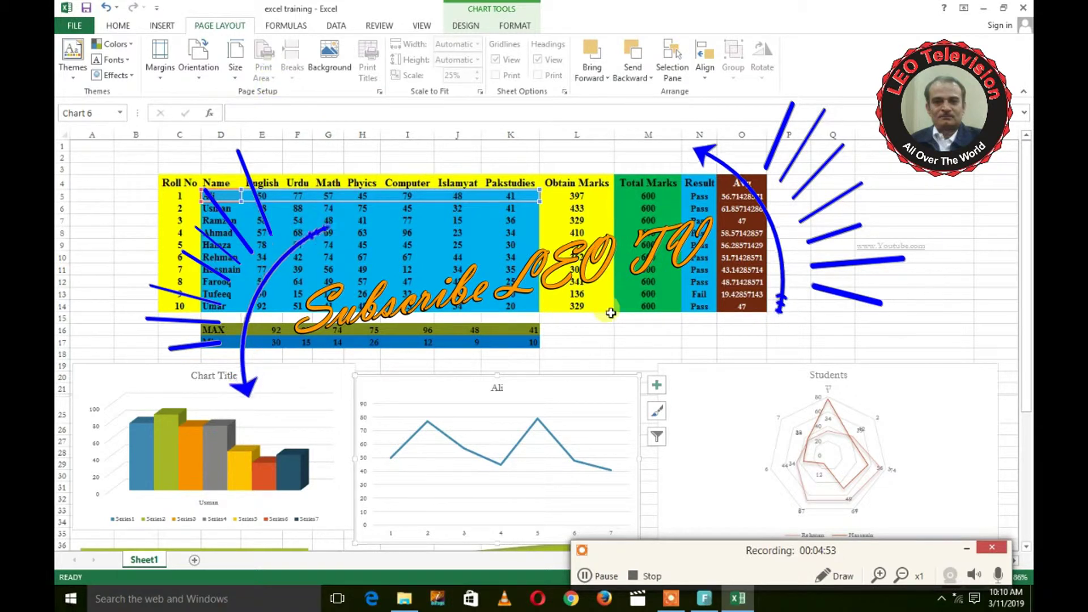
Step through the Formulas and Data ribbon tabs to reach the Review commands
{"action": "left_click", "coordinate": [294, 29]}
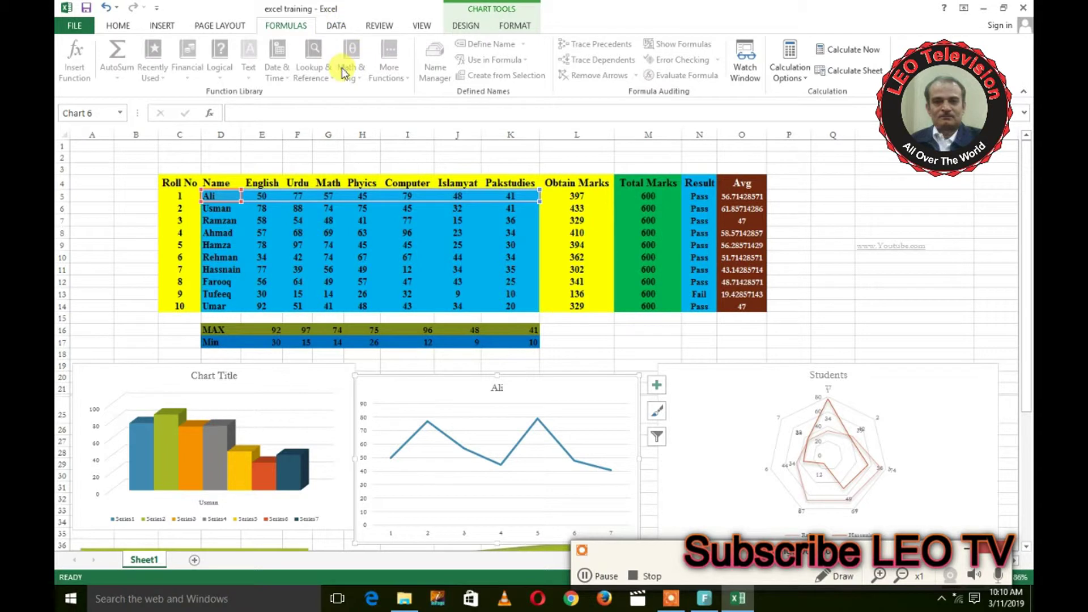
{"action": "left_click", "coordinate": [337, 26]}
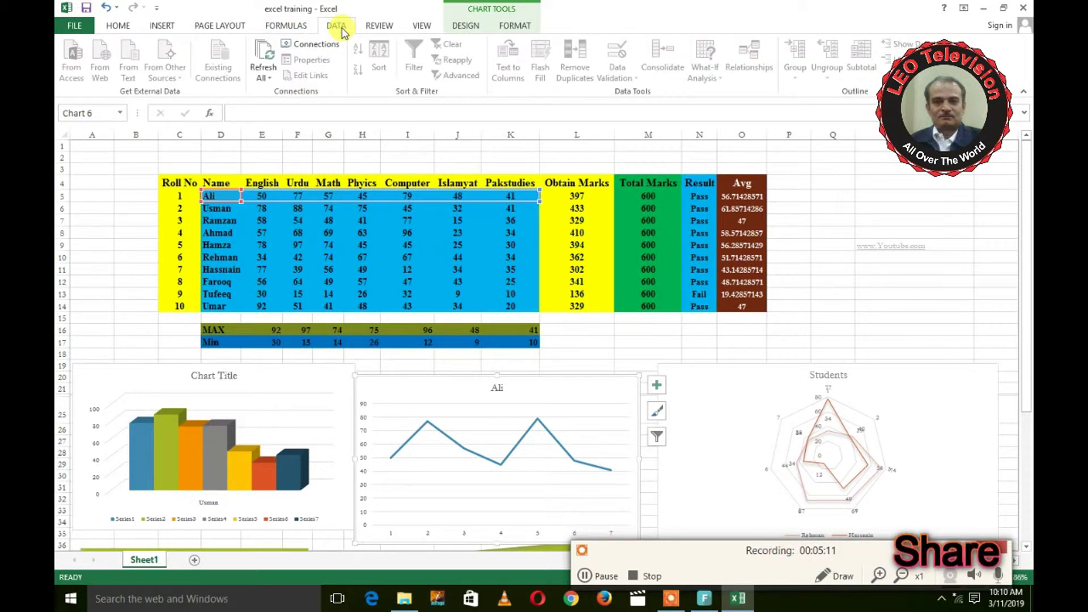
{"action": "left_click", "coordinate": [367, 31]}
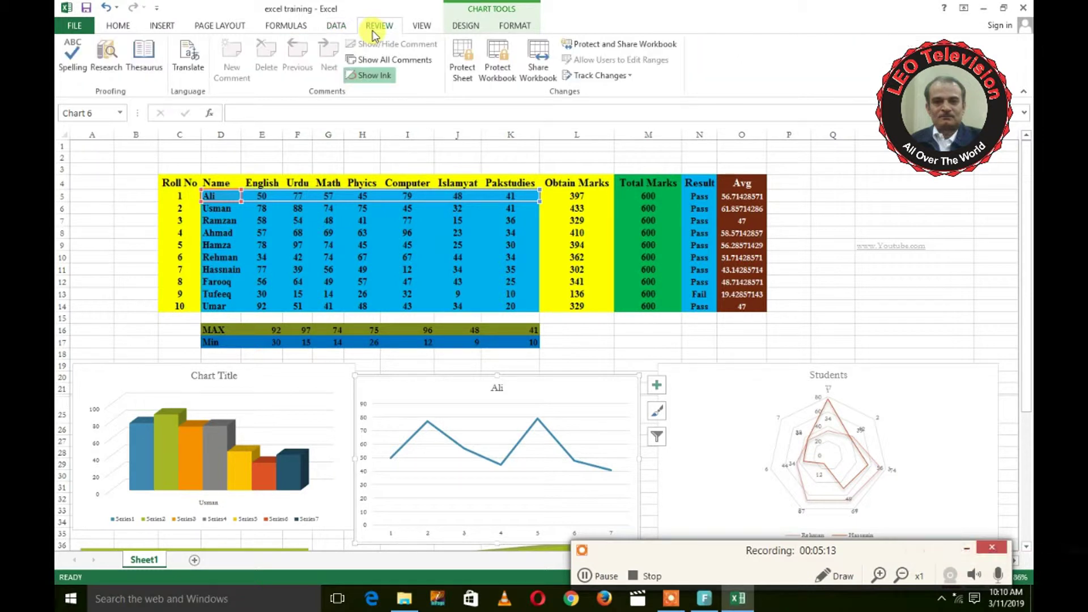
Start the spelling check and reposition its window to see the flagged text
{"action": "left_click", "coordinate": [72, 56]}
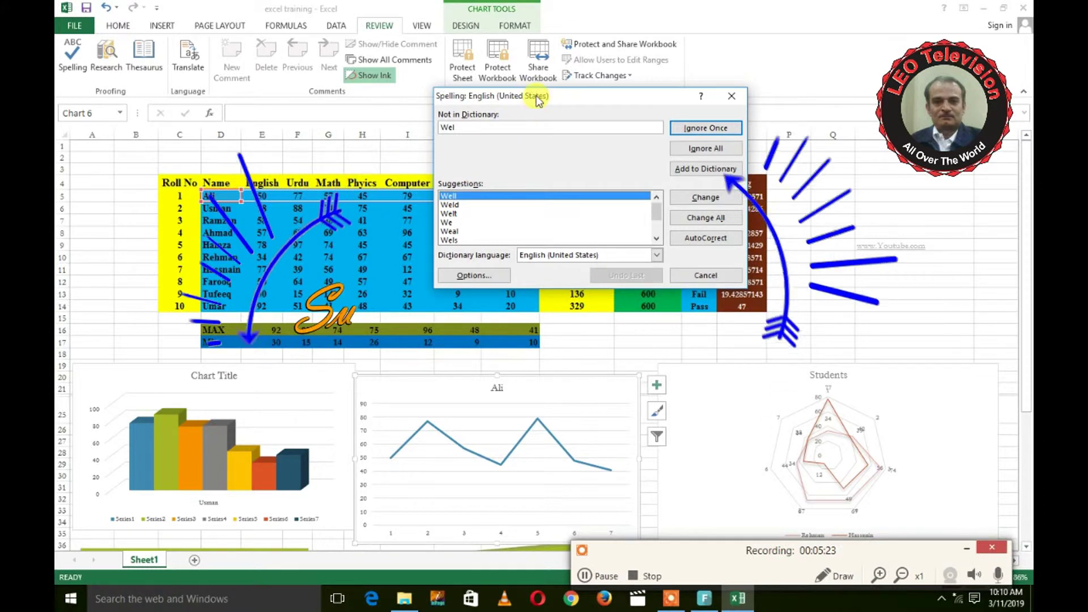
{"action": "left_click_drag", "start_coordinate": [537, 97], "coordinate": [718, 187]}
{"action": "scroll", "coordinate": [415, 333], "scroll_direction": "down", "scroll_amount": 8}
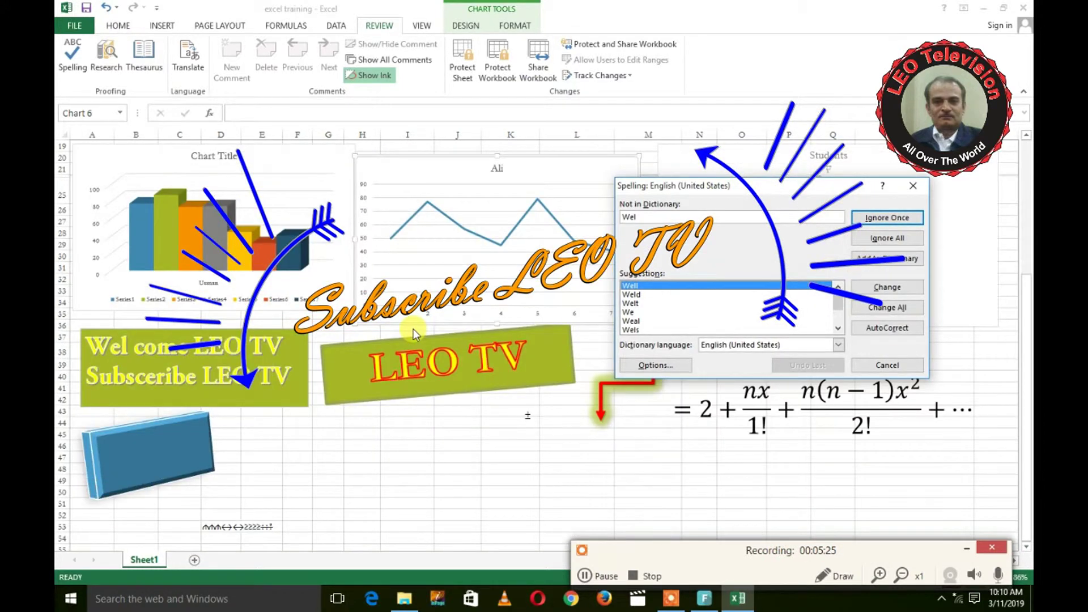
{"action": "scroll", "coordinate": [415, 333], "scroll_direction": "down", "scroll_amount": 2}
{"action": "scroll", "coordinate": [413, 332], "scroll_direction": "up", "scroll_amount": 6}
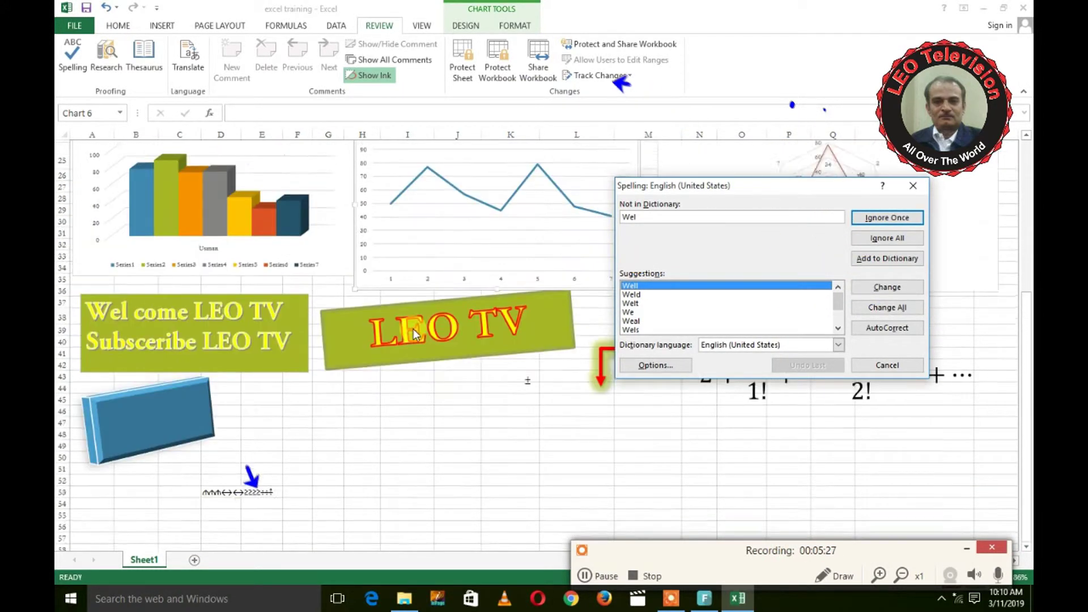
{"action": "scroll", "coordinate": [413, 333], "scroll_direction": "up", "scroll_amount": 4}
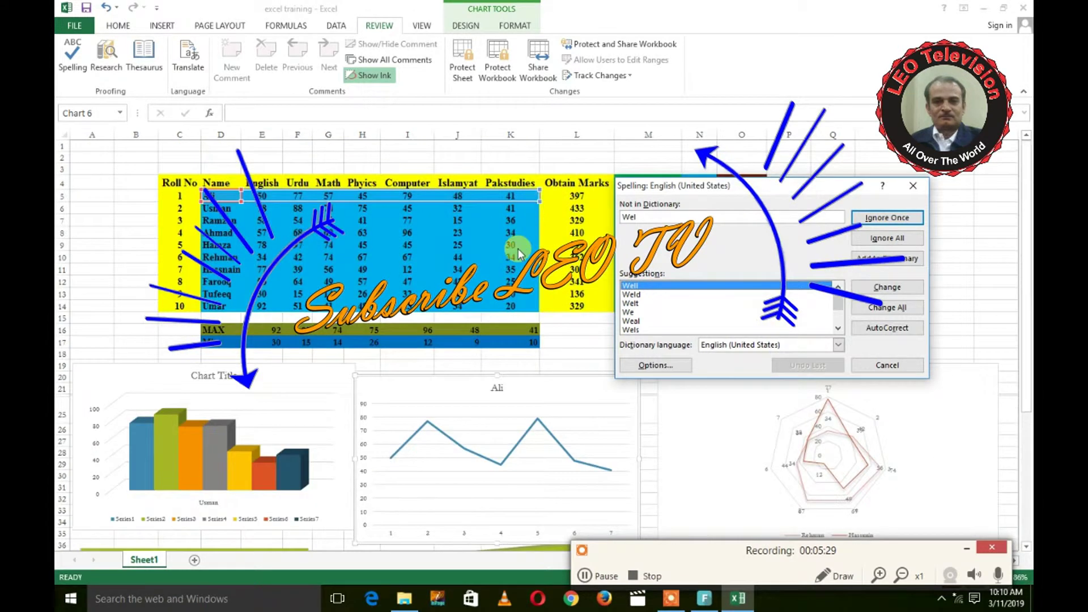
{"action": "mouse_move", "coordinate": [745, 192]}
{"action": "left_mouse_down"}
{"action": "mouse_move", "coordinate": [574, 312]}
{"action": "mouse_move", "coordinate": [411, 360]}
{"action": "mouse_move", "coordinate": [640, 175]}
{"action": "left_mouse_up"}
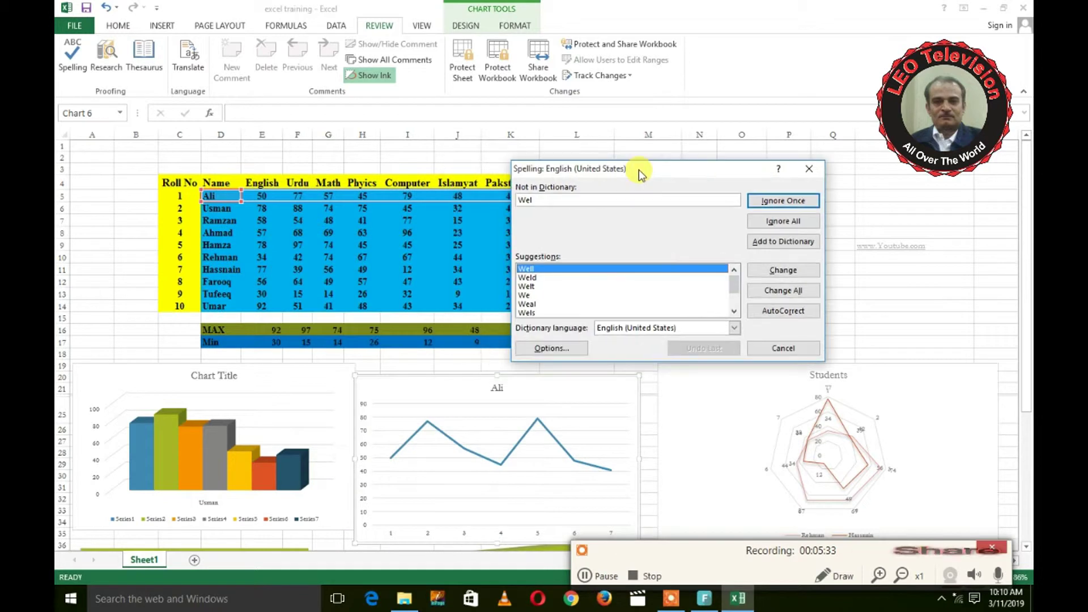
{"action": "scroll", "coordinate": [257, 313], "scroll_direction": "down", "scroll_amount": 5}
{"action": "scroll", "coordinate": [257, 314], "scroll_direction": "down", "scroll_amount": 5}
{"action": "scroll", "coordinate": [257, 319], "scroll_direction": "down", "scroll_amount": 3}
{"action": "scroll", "coordinate": [257, 318], "scroll_direction": "up", "scroll_amount": 3}
{"action": "scroll", "coordinate": [257, 319], "scroll_direction": "up", "scroll_amount": 9}
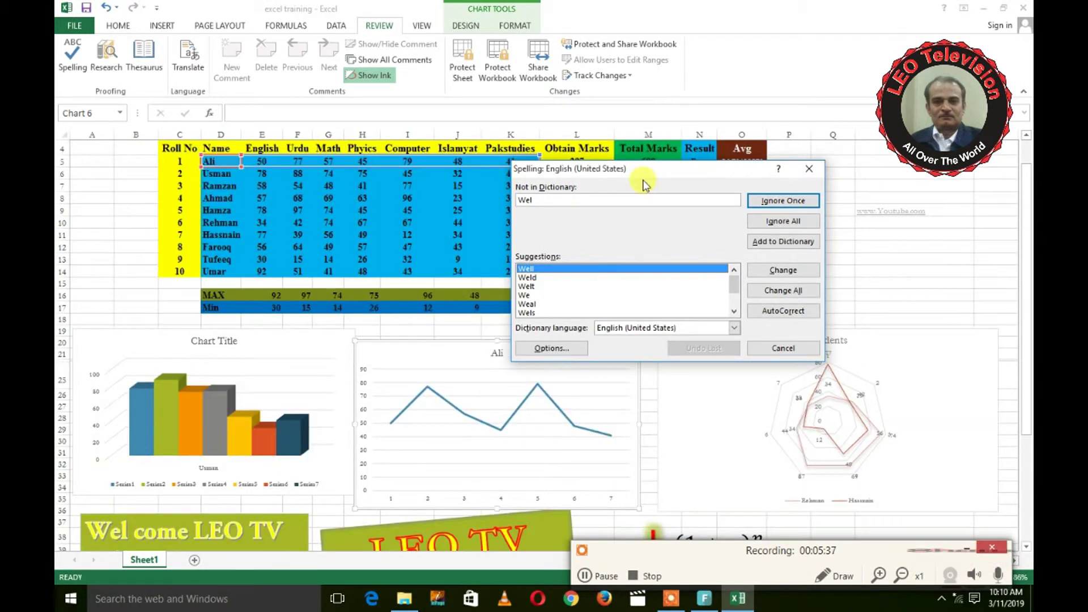
Ignore 'Wel' once, correct the misspelling to Subscribe, and dismiss the completion message
{"action": "left_click", "coordinate": [768, 202]}
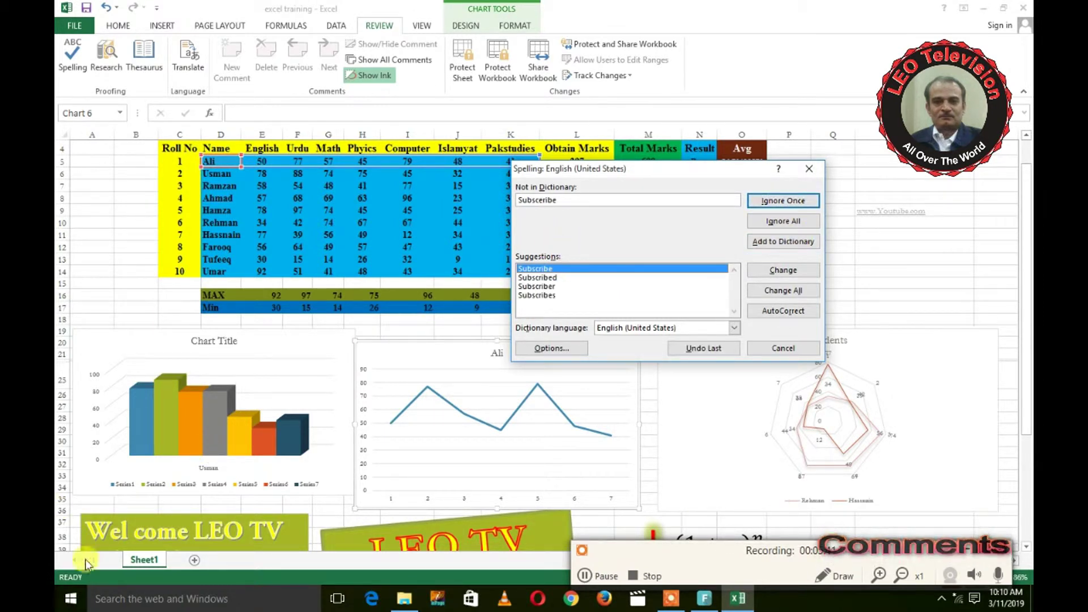
{"action": "scroll", "coordinate": [182, 505], "scroll_direction": "down", "scroll_amount": 4}
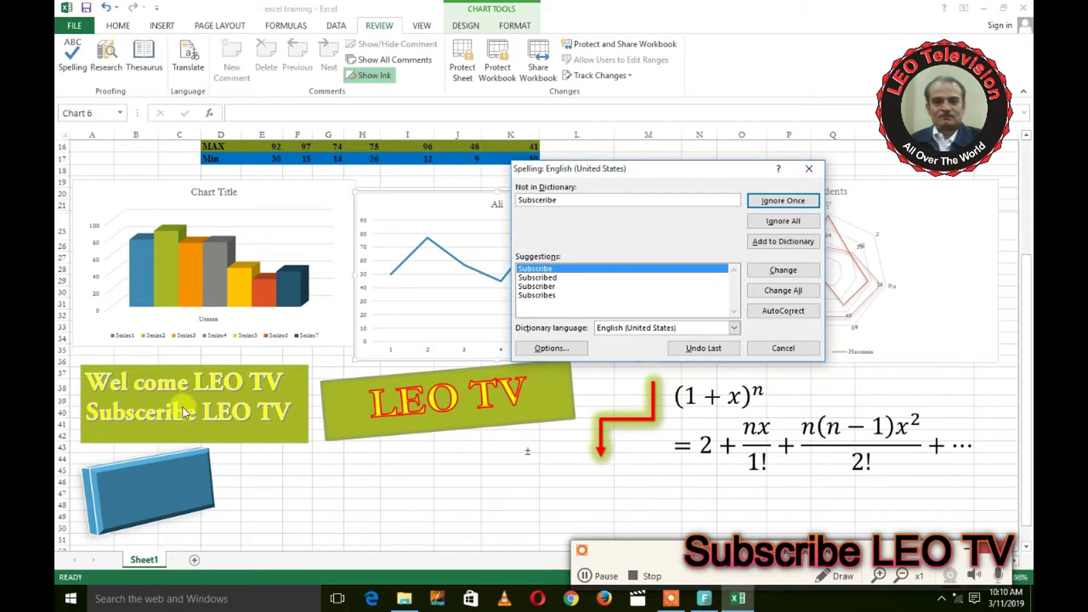
{"action": "left_click", "coordinate": [782, 271]}
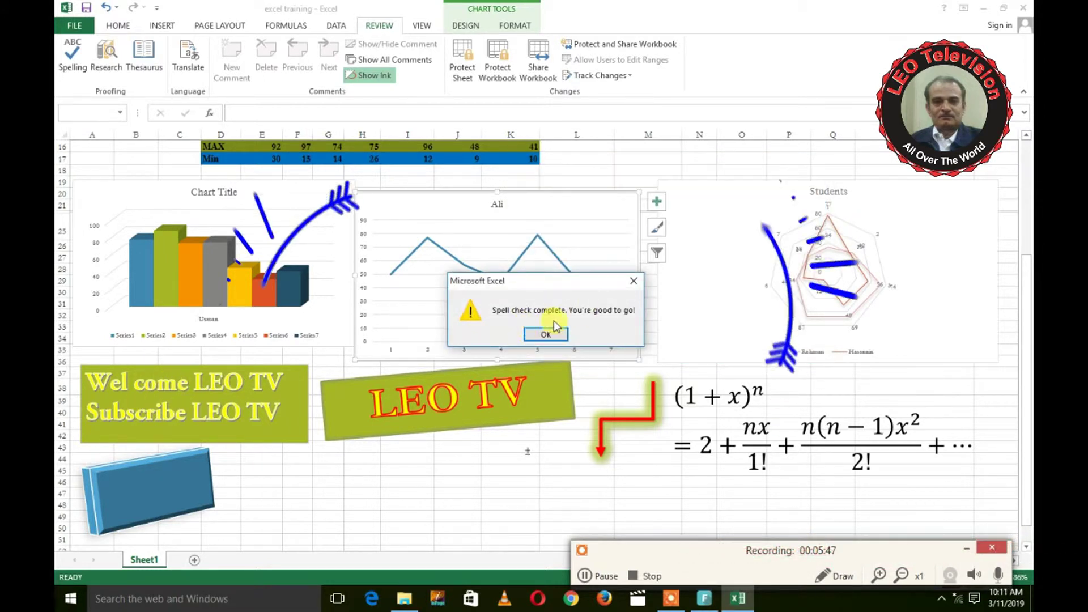
{"action": "left_click", "coordinate": [559, 334]}
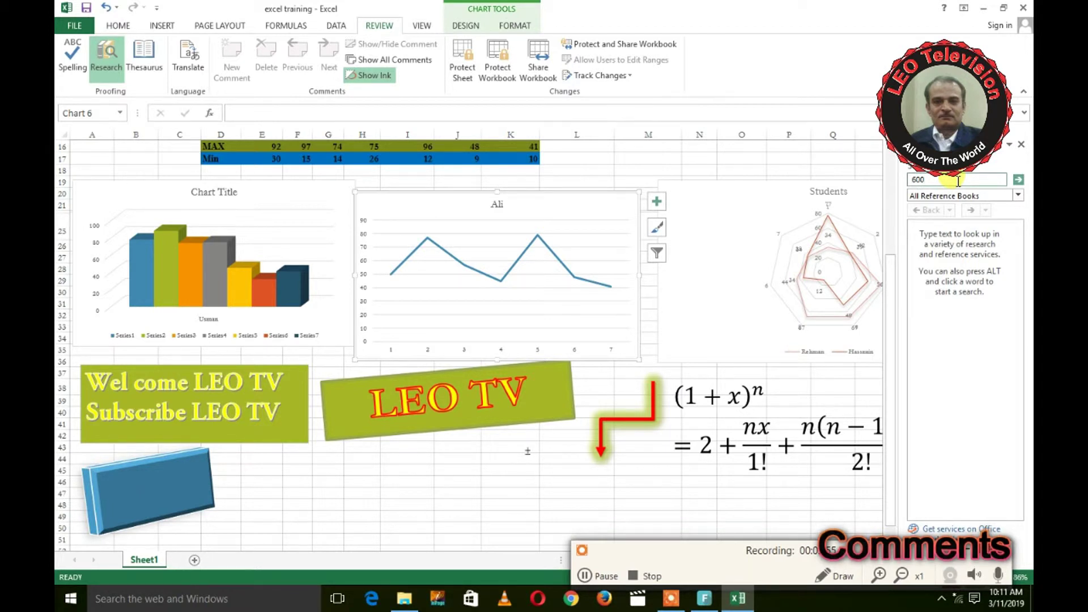
Switch Research sources to the English thesaurus and back, then reopen Research for translation
{"action": "left_click", "coordinate": [1017, 196]}
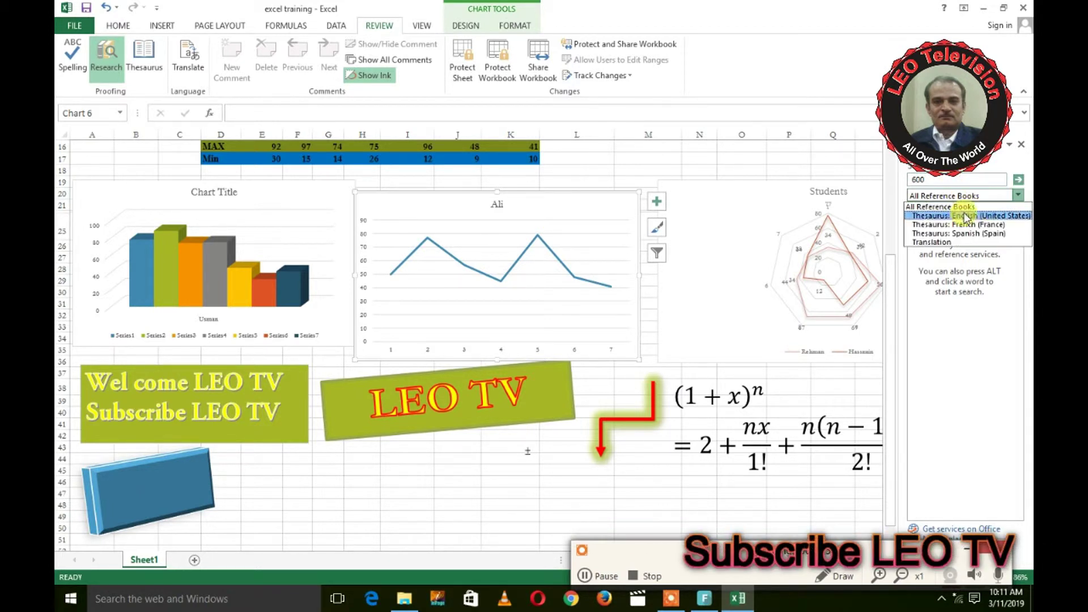
{"action": "left_click", "coordinate": [960, 217]}
{"action": "left_click", "coordinate": [1017, 196]}
{"action": "left_click", "coordinate": [957, 205]}
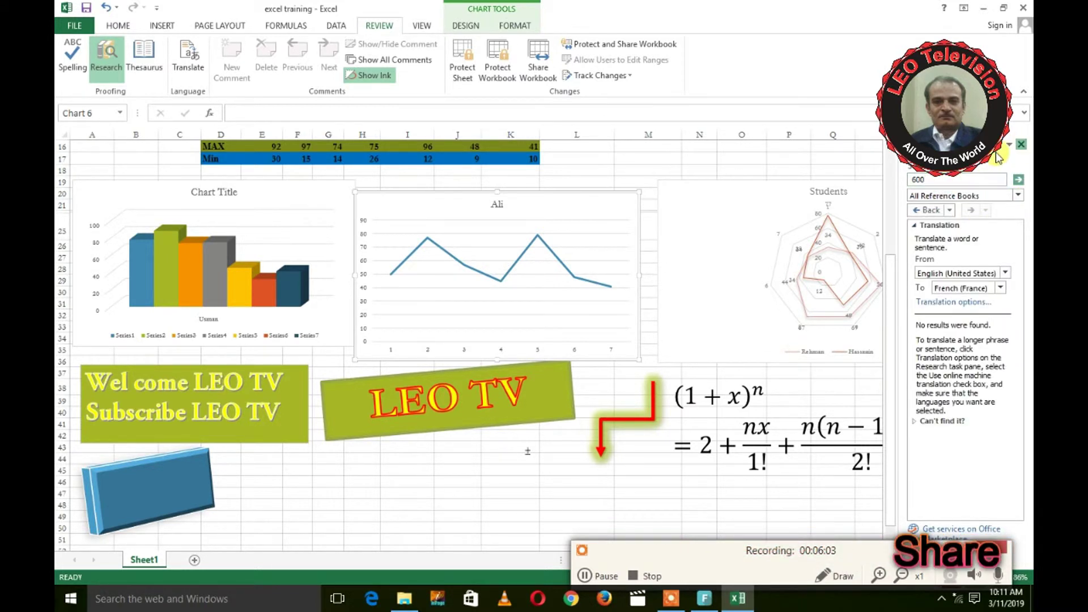
{"action": "left_click", "coordinate": [1020, 147]}
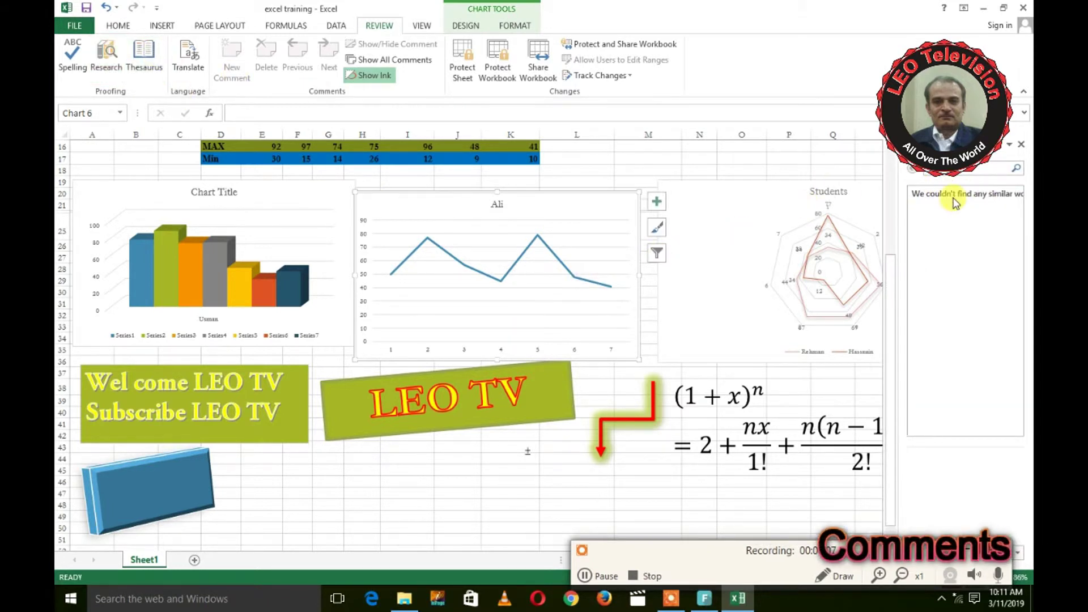
{"action": "left_click", "coordinate": [188, 69]}
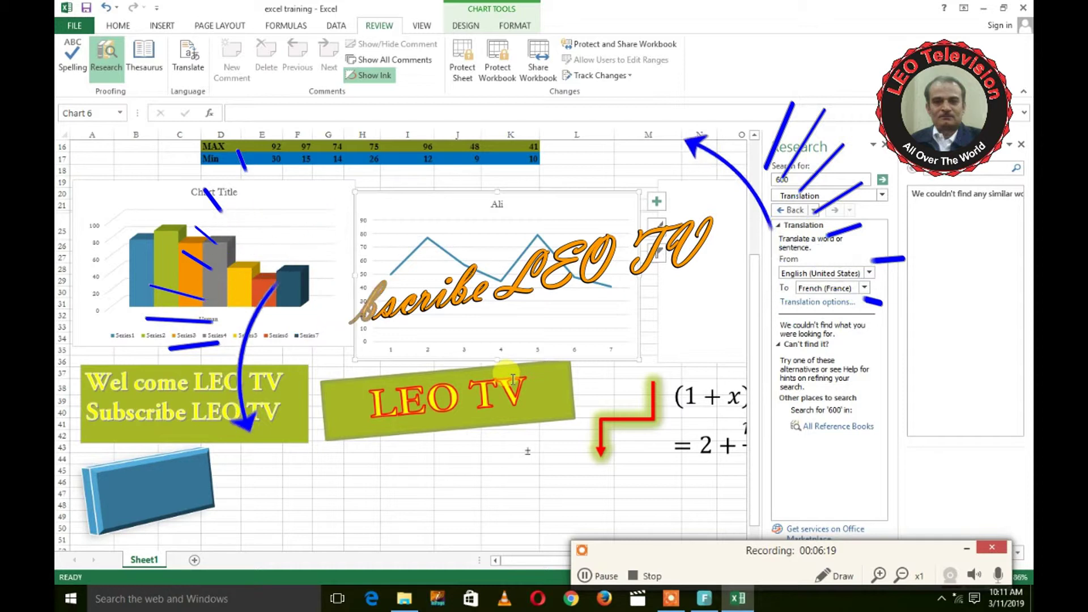
{"action": "left_click", "coordinate": [332, 191]}
Add the comment 'Microsoft training program' to cell I45
{"action": "left_click", "coordinate": [136, 158]}
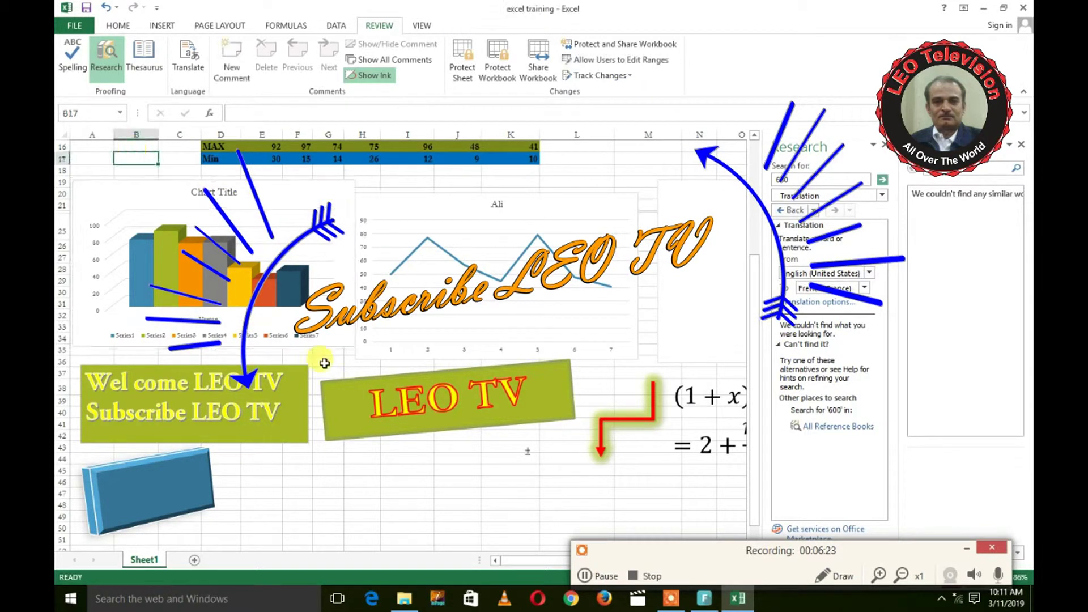
{"action": "left_click", "coordinate": [396, 473]}
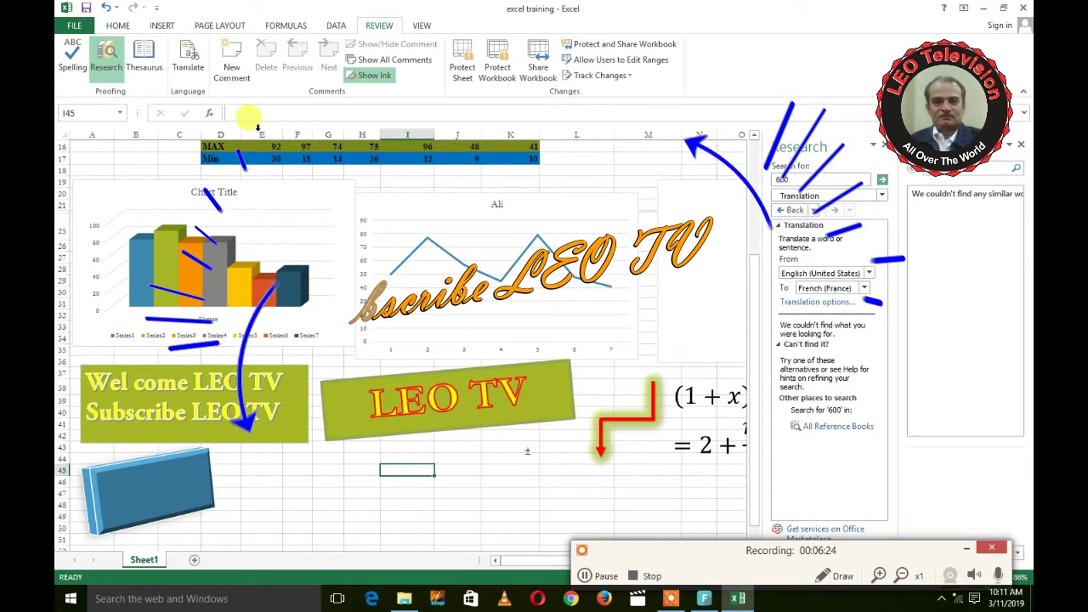
{"action": "left_click", "coordinate": [227, 61]}
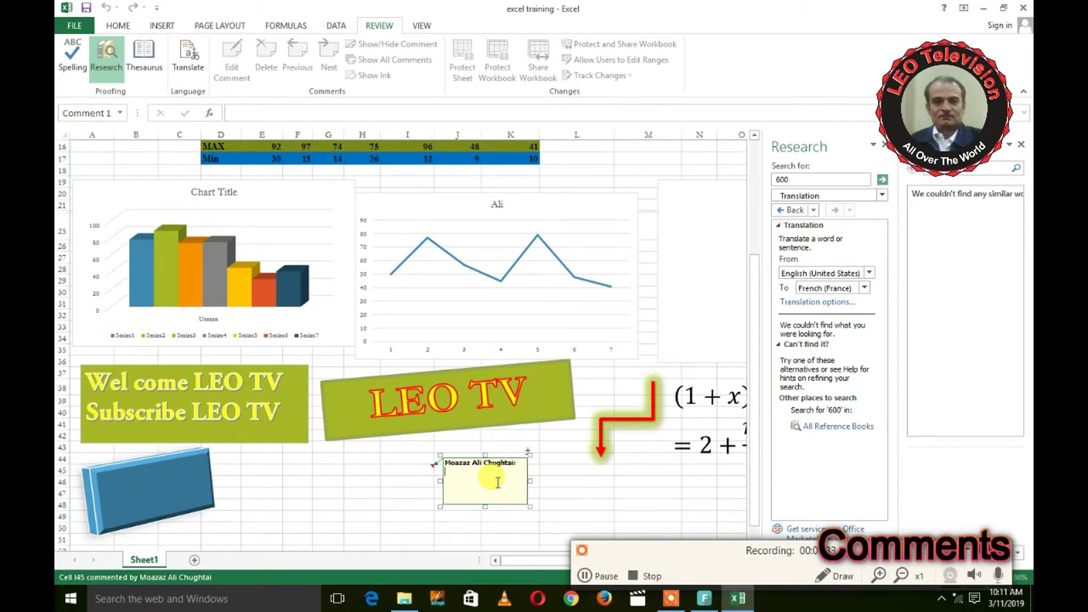
{"action": "type", "text": "Mic"}
{"action": "type", "text": "rosoft"}
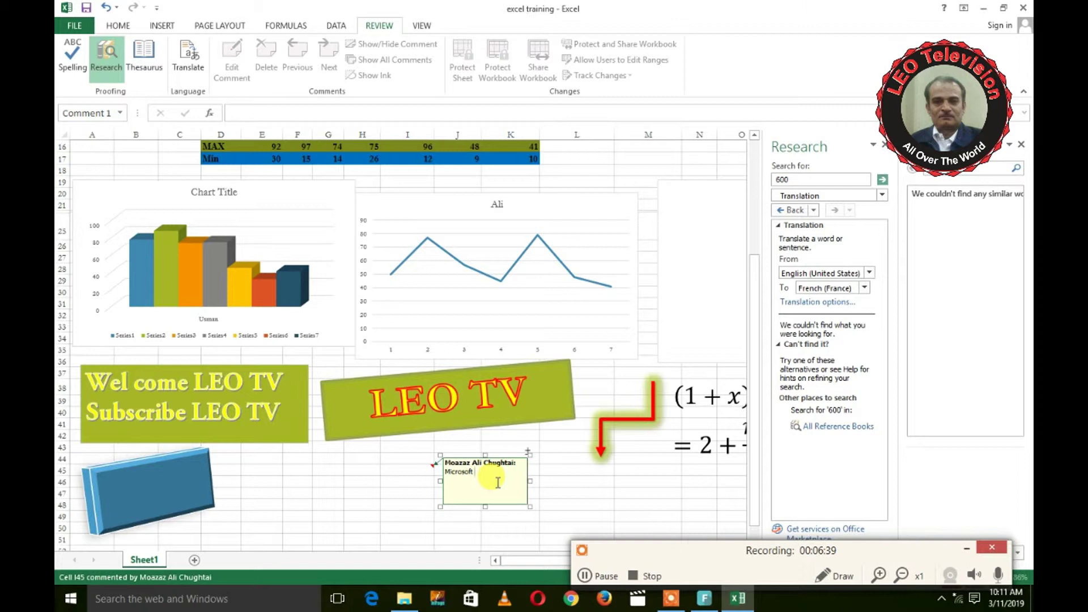
{"action": "type", "text": " traning "}
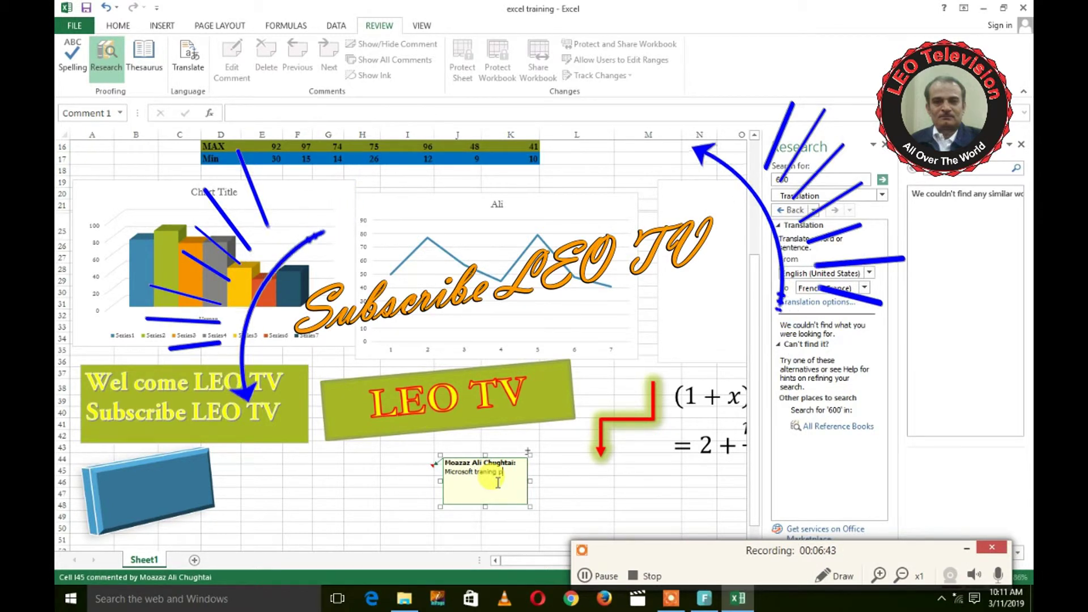
{"action": "type", "text": "progr"}
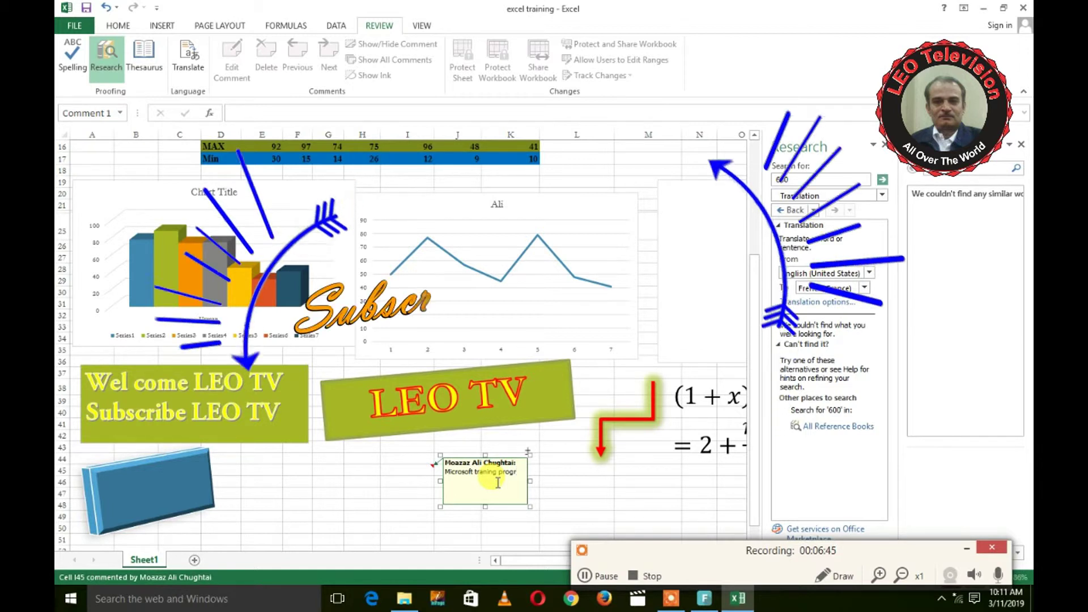
{"action": "type", "text": "am"}
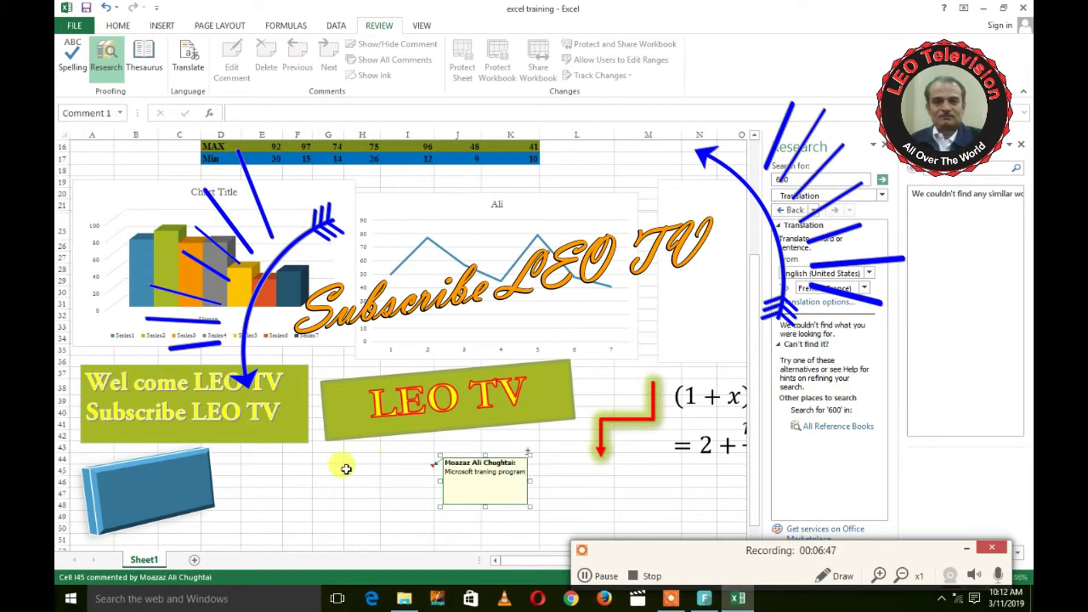
{"action": "left_click", "coordinate": [346, 469]}
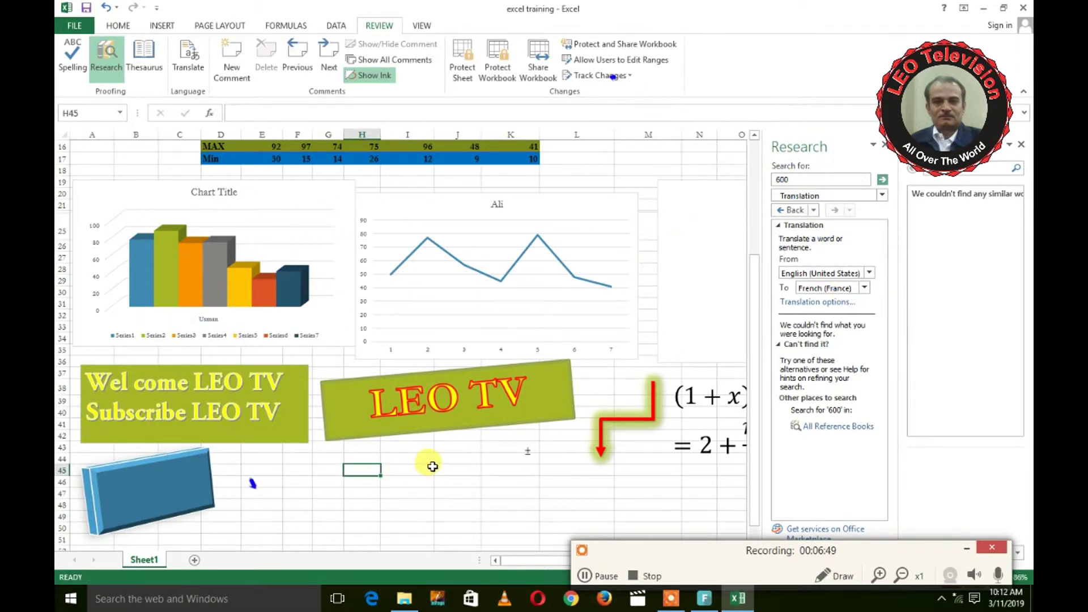
Select cells J45 and H46, then I45, to confirm the comment pops up
{"action": "left_click", "coordinate": [462, 471]}
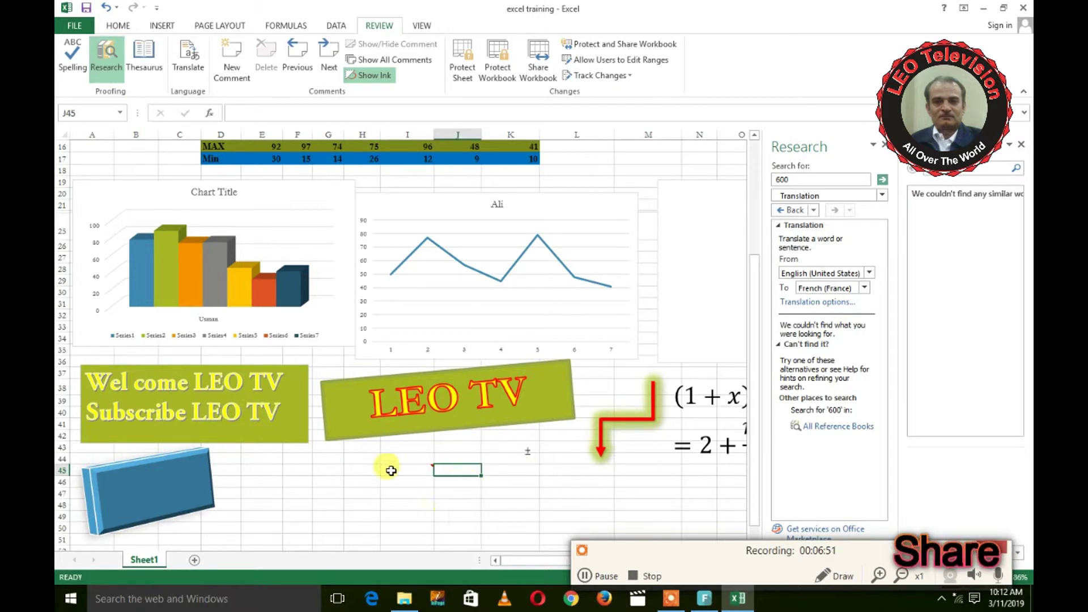
{"action": "left_click", "coordinate": [362, 481]}
{"action": "mouse_move", "coordinate": [407, 470]}
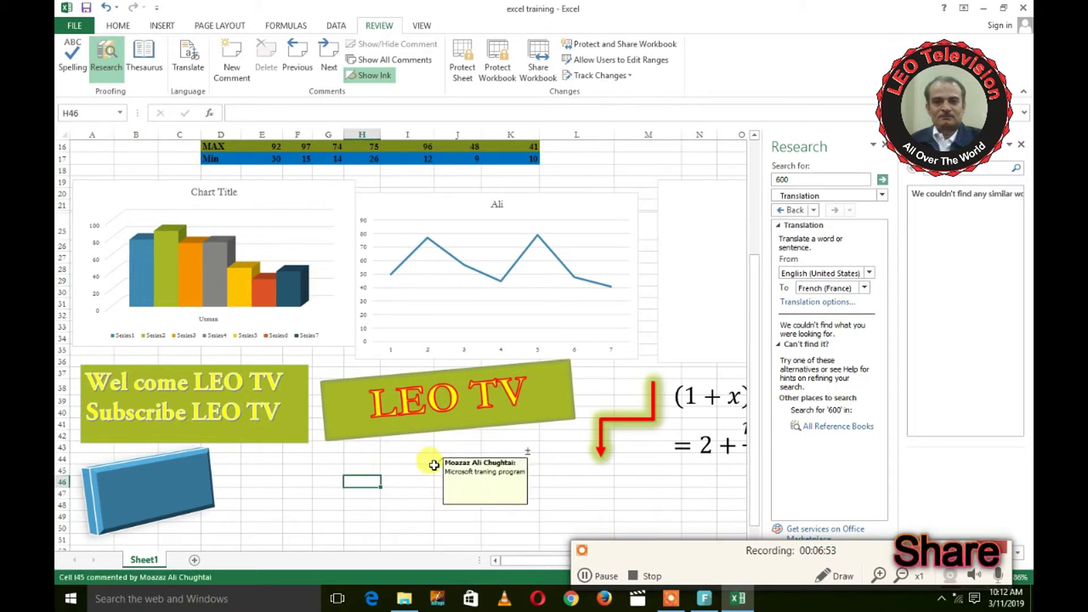
{"action": "left_click", "coordinate": [431, 467]}
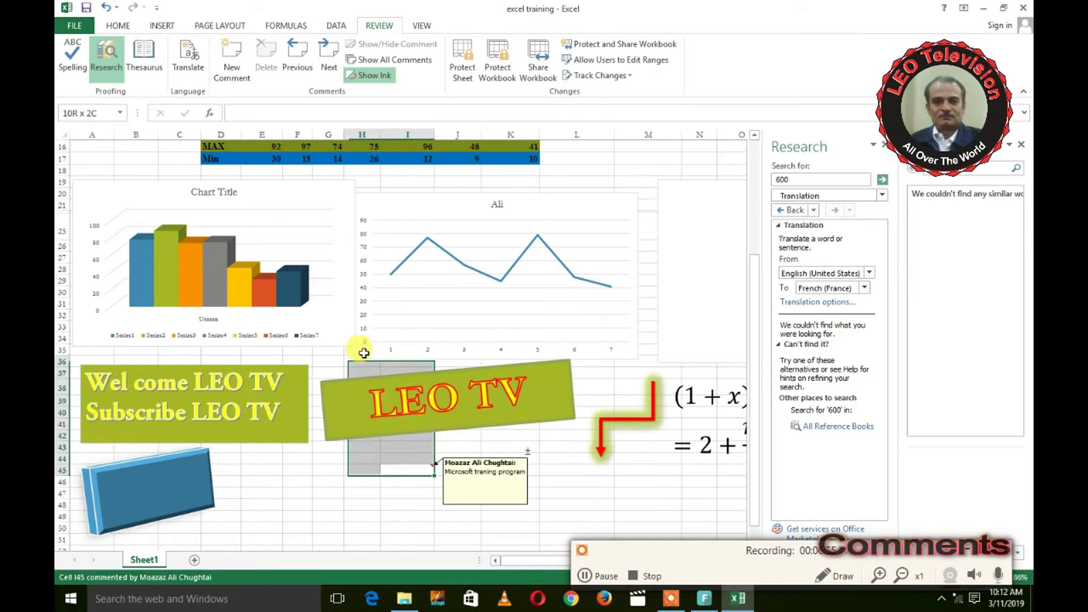
{"action": "left_click", "coordinate": [443, 468]}
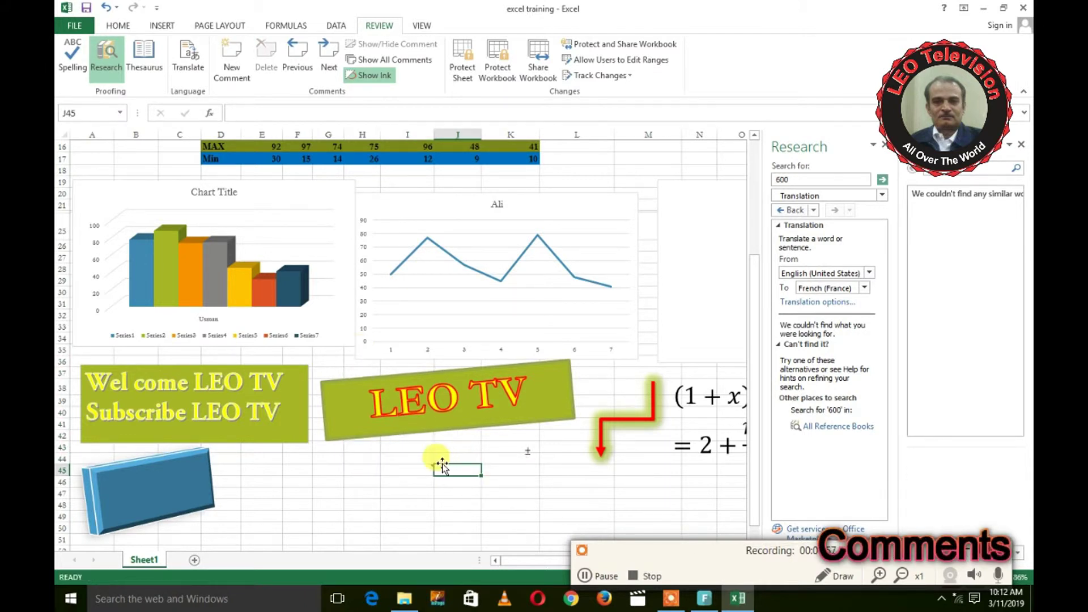
{"action": "left_click", "coordinate": [384, 470]}
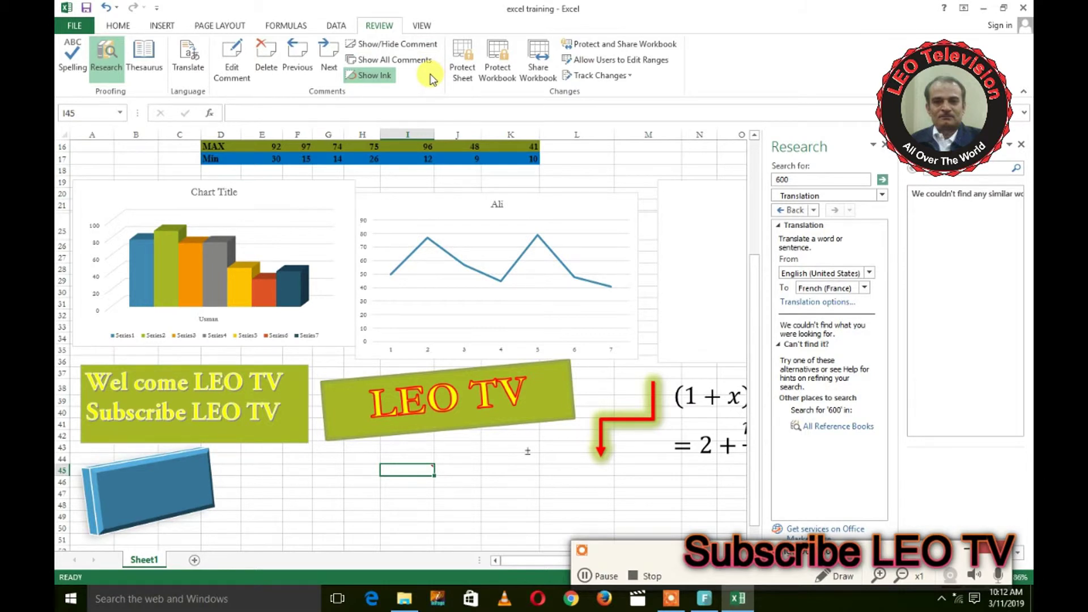
Jump to the next comment, decline restarting, and close the Research and side panes
{"action": "left_click", "coordinate": [328, 504]}
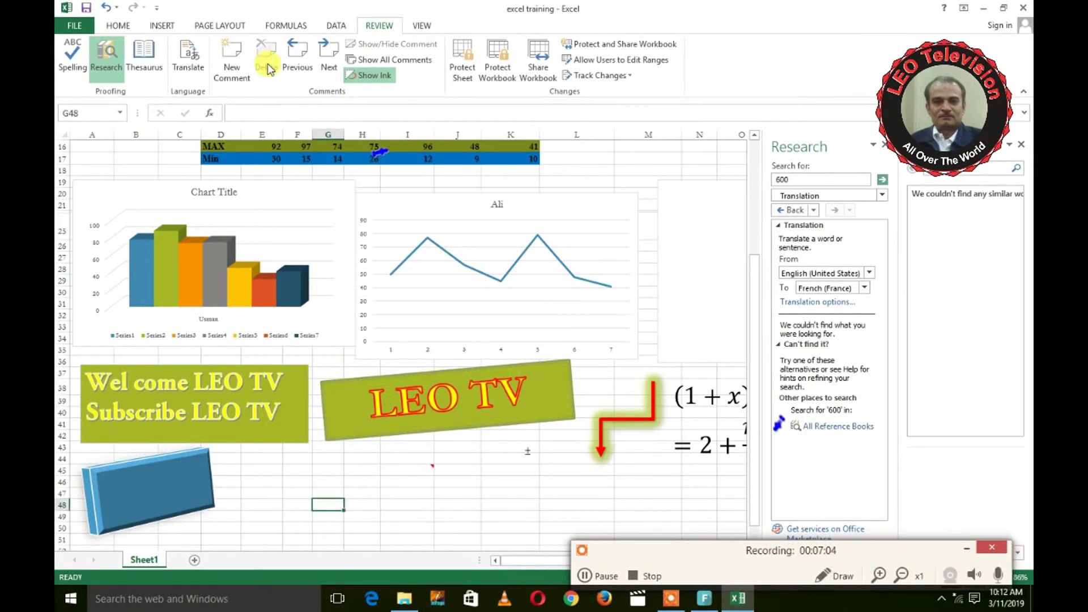
{"action": "left_click", "coordinate": [324, 70]}
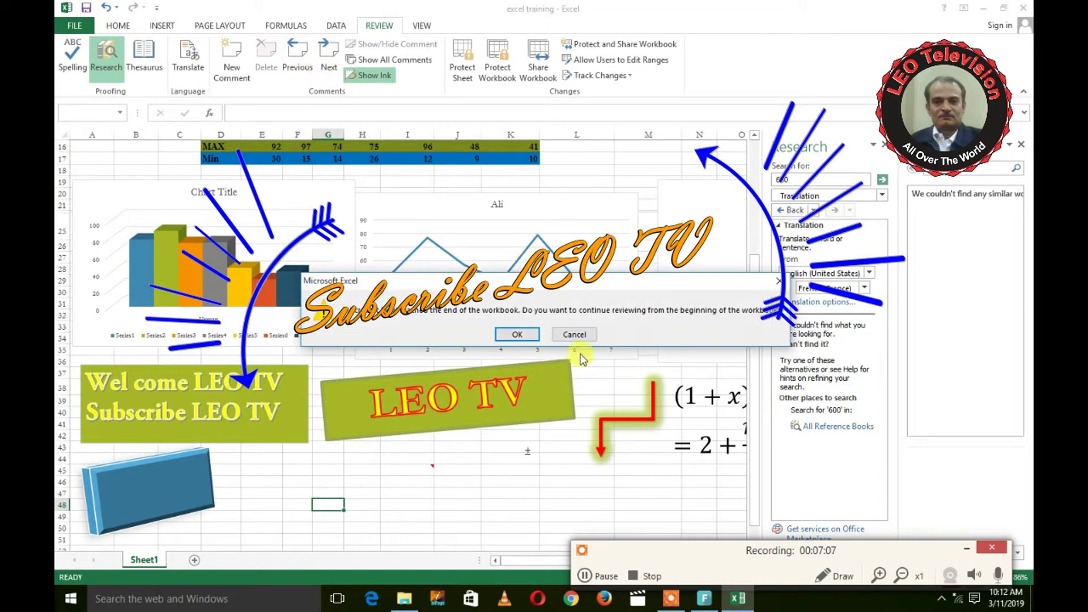
{"action": "left_click", "coordinate": [574, 335]}
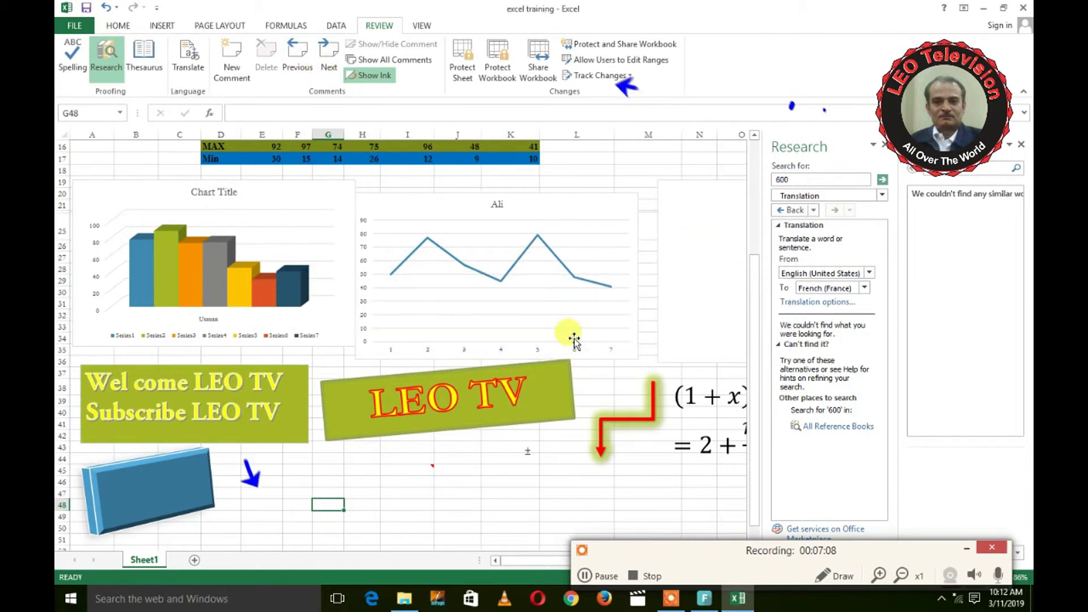
{"action": "left_click", "coordinate": [885, 145]}
{"action": "left_click", "coordinate": [1021, 144]}
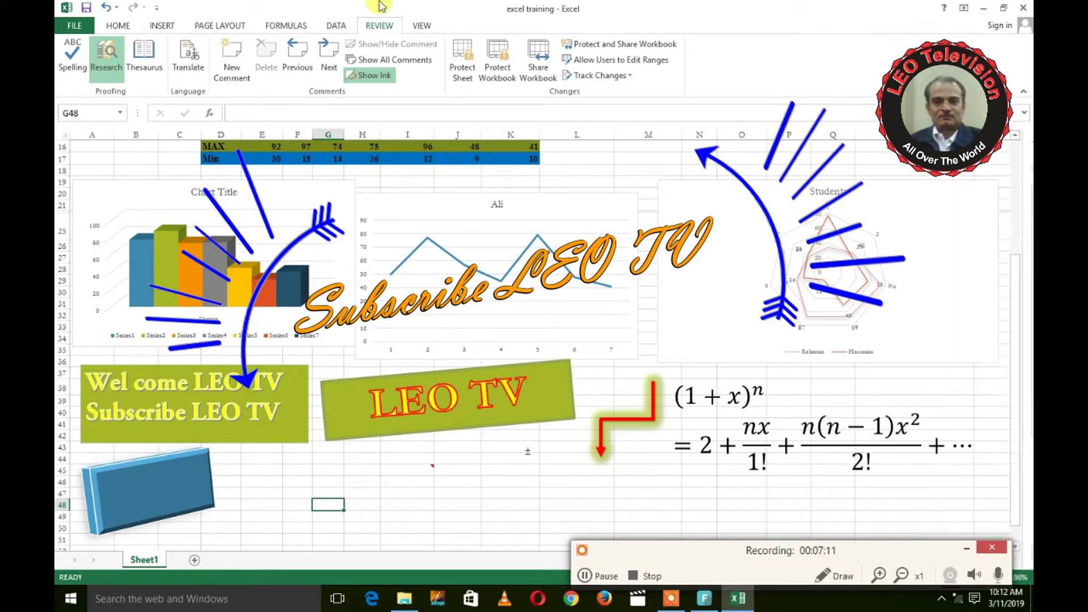
Cancel the Protect Sheet dialog without protecting, then bring up Share Workbook
{"action": "left_click", "coordinate": [469, 56]}
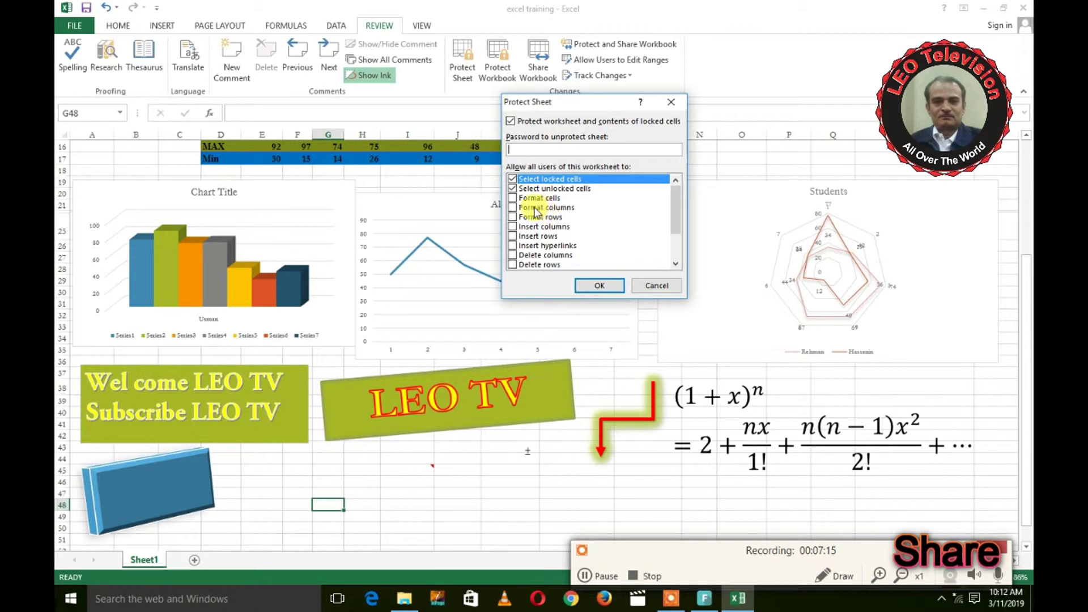
{"action": "left_click", "coordinate": [650, 288]}
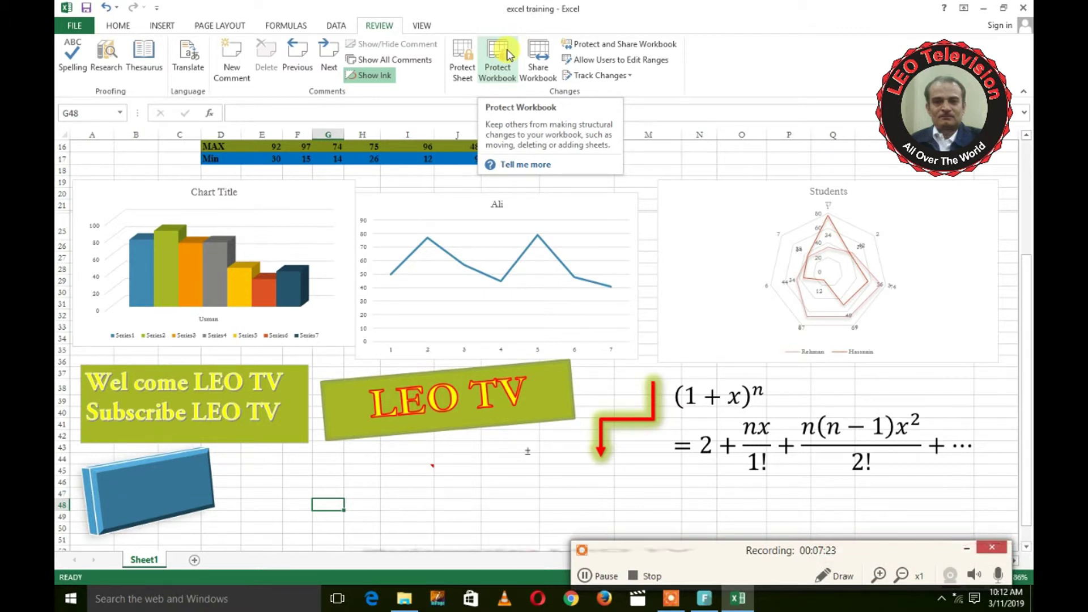
{"action": "left_click", "coordinate": [541, 61]}
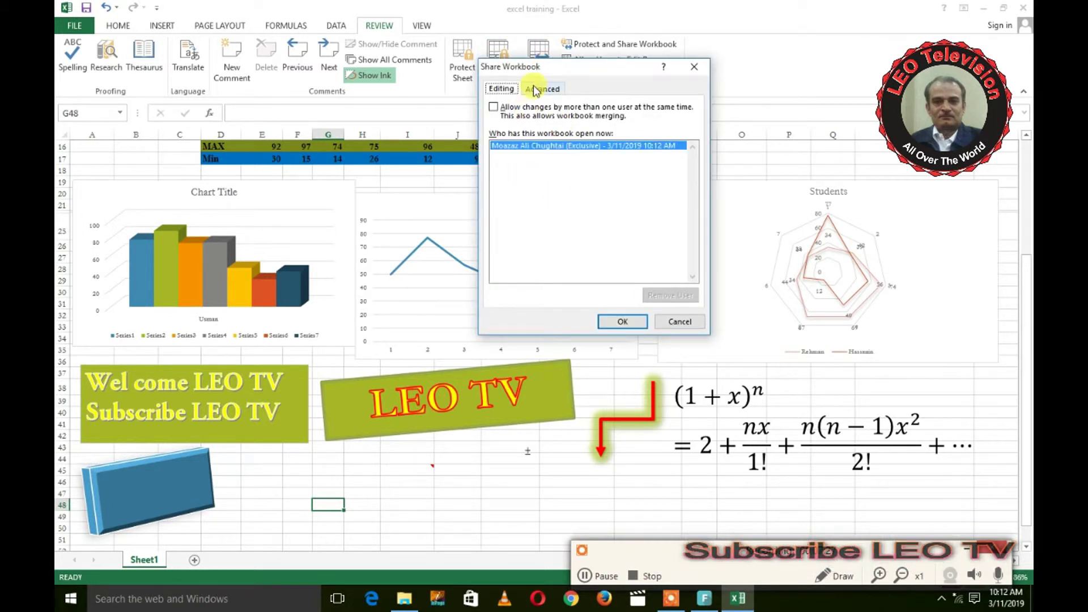
Review the Advanced and Editing sharing options, cancel unchanged, and show the View ribbon
{"action": "left_click", "coordinate": [541, 89]}
{"action": "left_click", "coordinate": [511, 90]}
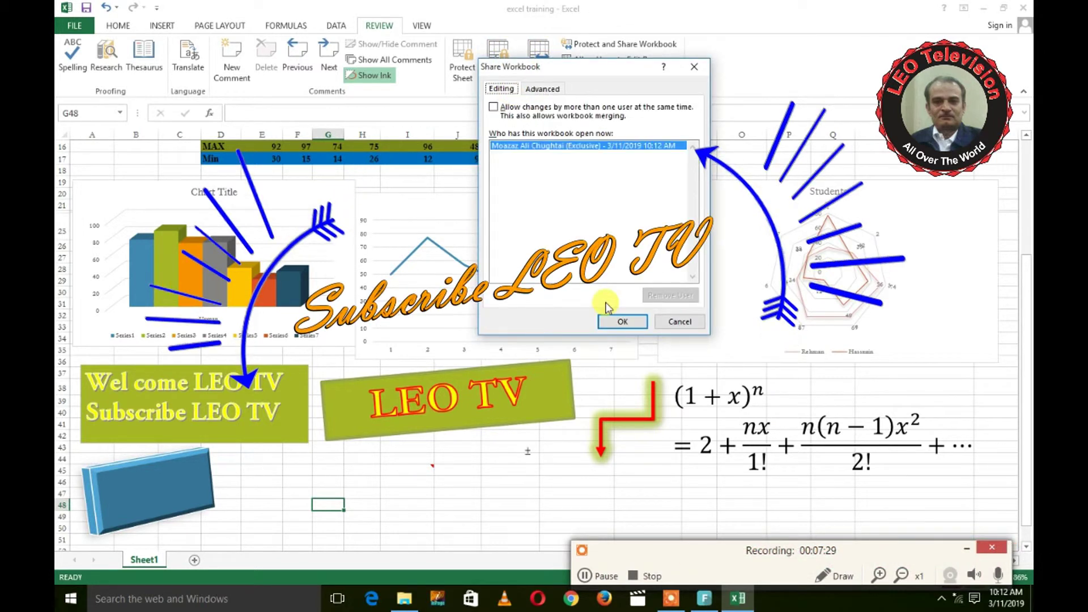
{"action": "left_click", "coordinate": [680, 321]}
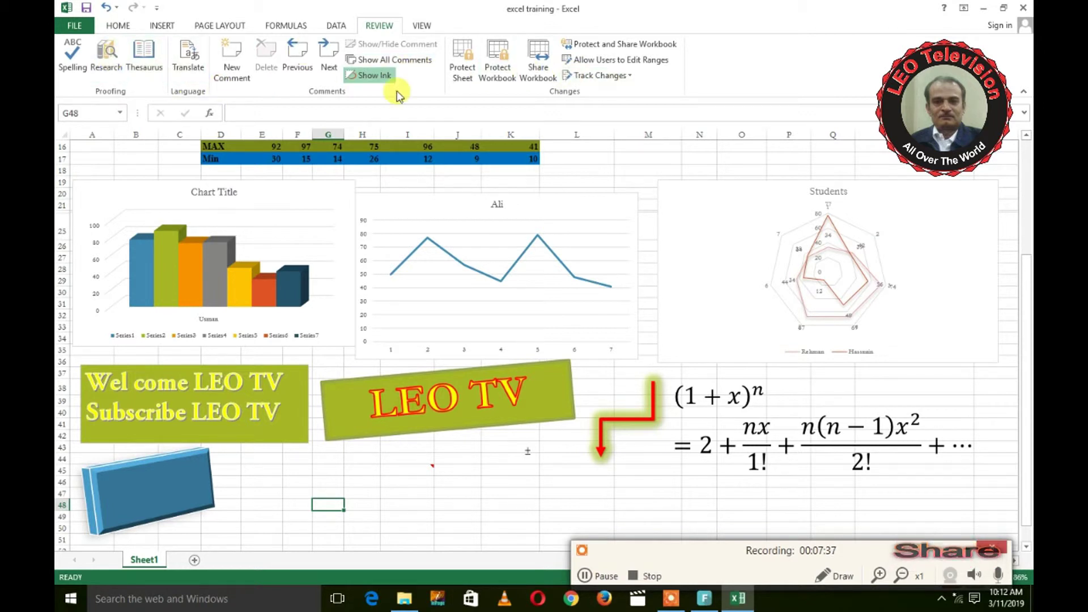
{"action": "left_click", "coordinate": [419, 26]}
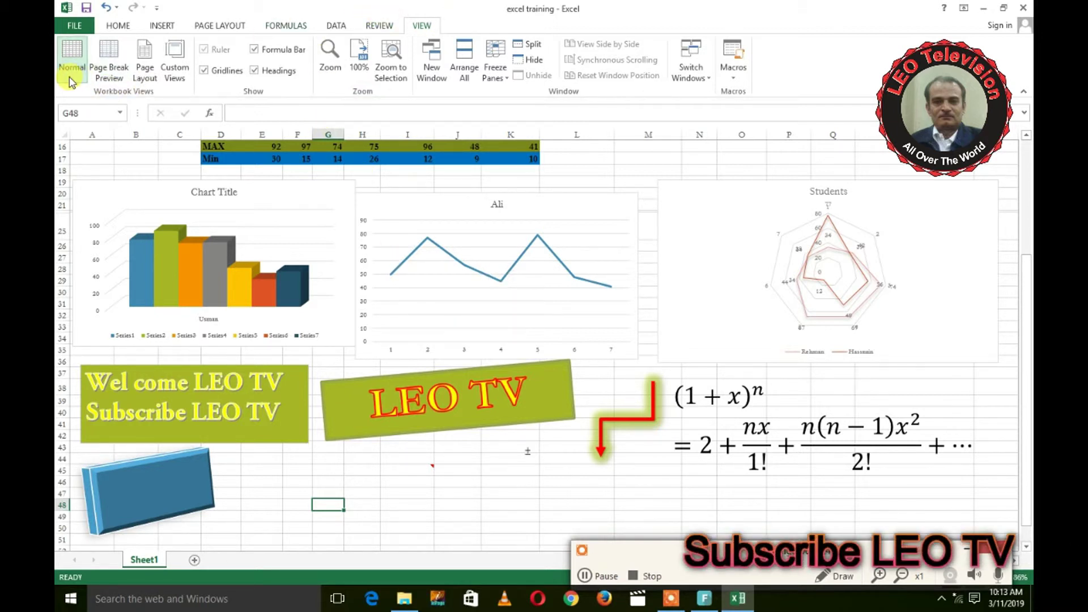
Preview the sheet in Page Break Preview and Page Layout, then glance at the Custom Views list
{"action": "left_click", "coordinate": [111, 57]}
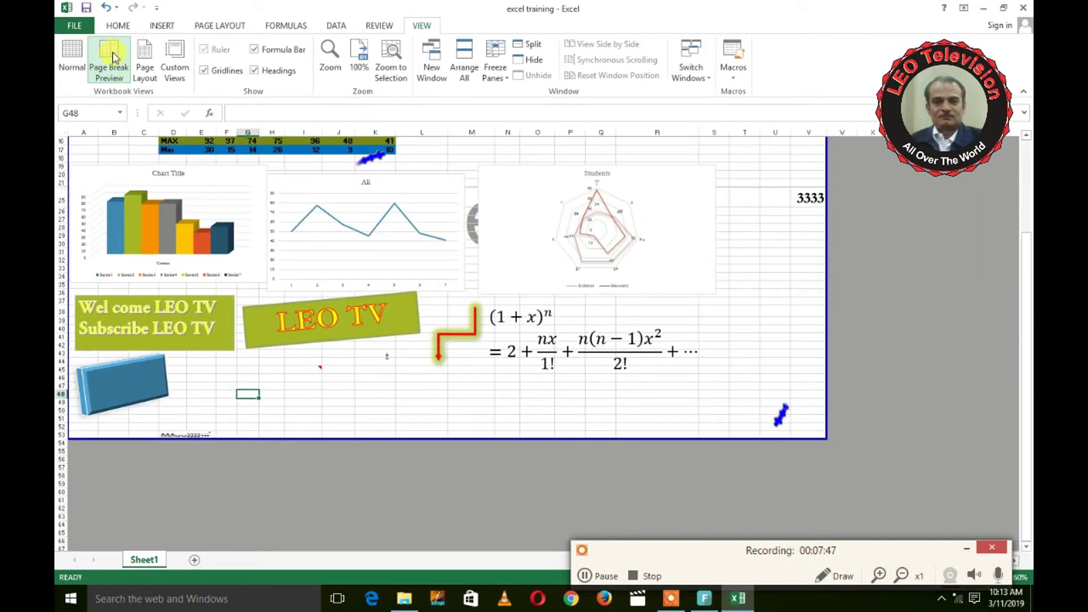
{"action": "left_click", "coordinate": [146, 57]}
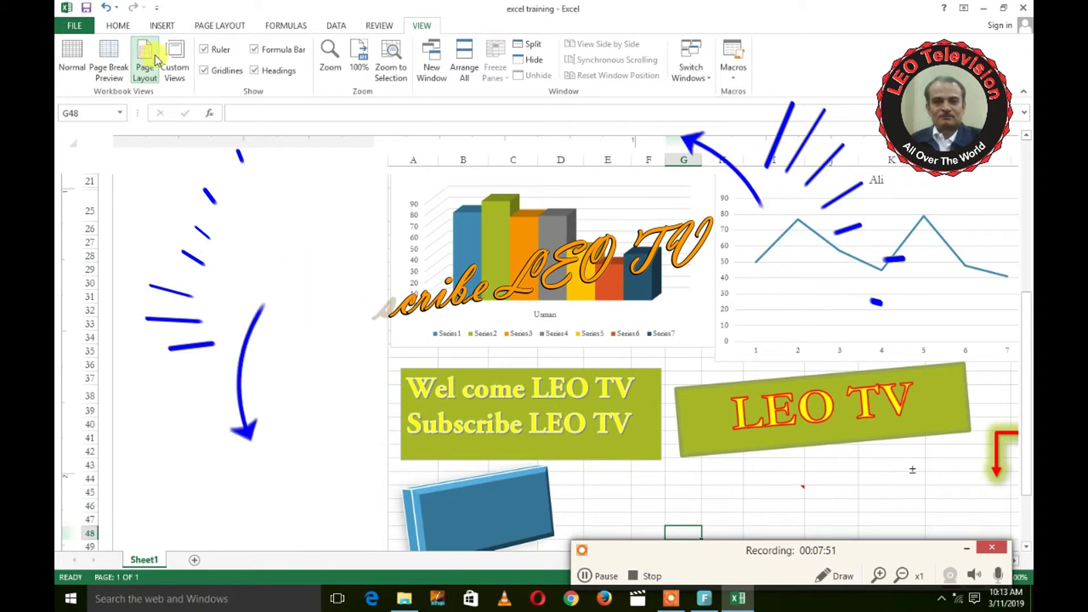
{"action": "left_click", "coordinate": [175, 59]}
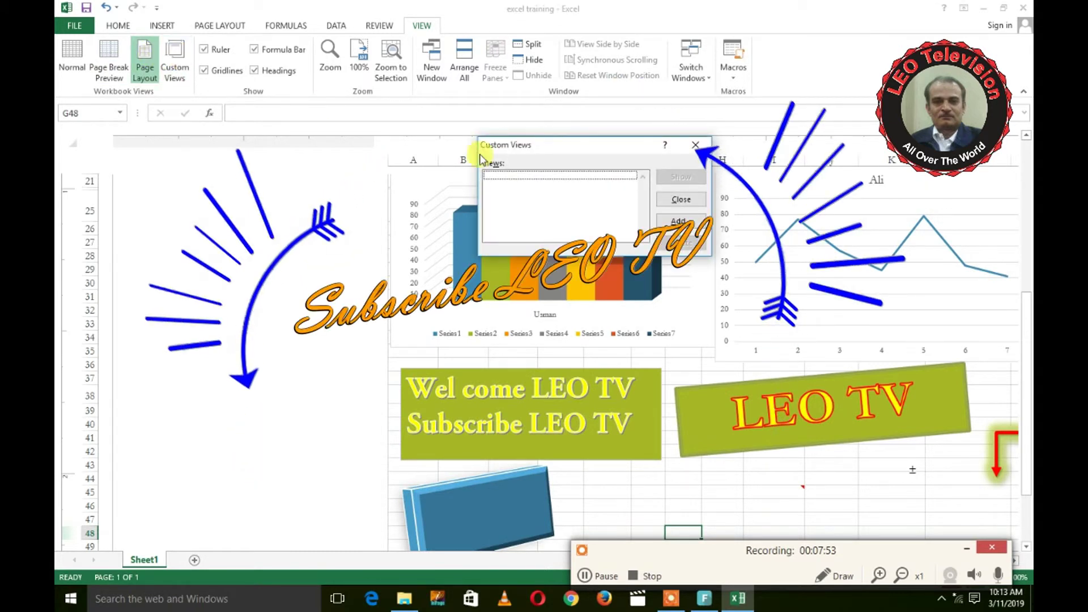
{"action": "left_click", "coordinate": [673, 204]}
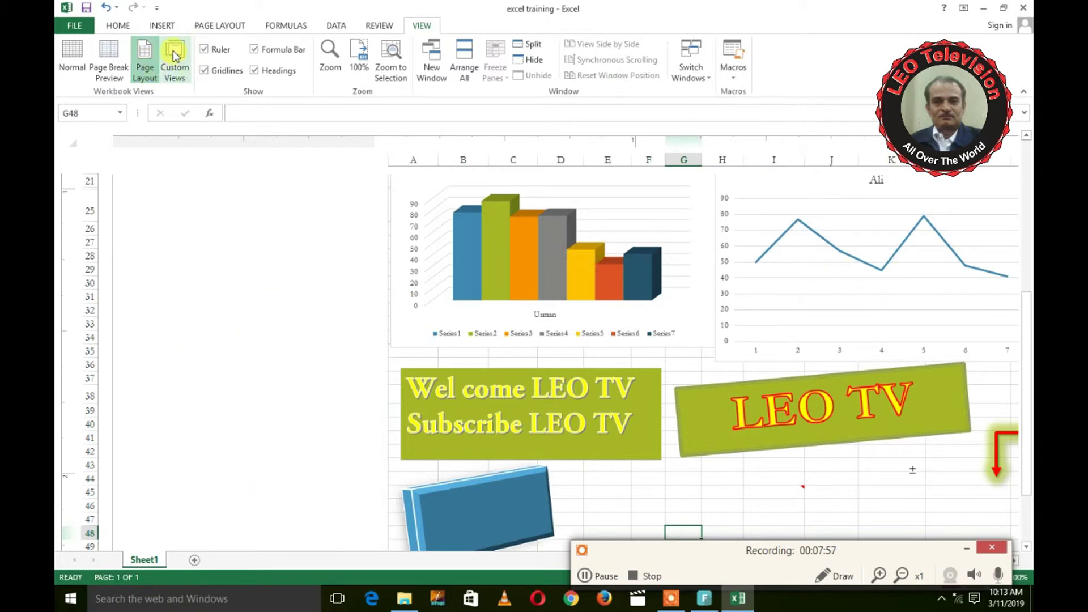
Add a custom view named 'tran' and confirm it appears in the Custom Views list
{"action": "left_click", "coordinate": [176, 56]}
{"action": "left_click", "coordinate": [674, 222]}
{"action": "type", "text": "tran"}
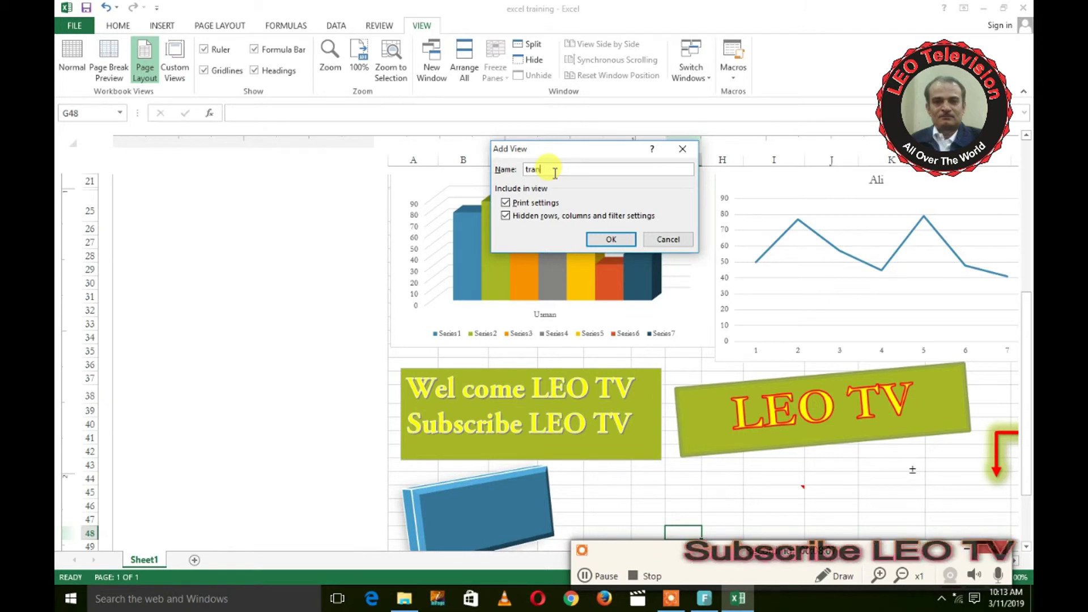
{"action": "left_click", "coordinate": [606, 241]}
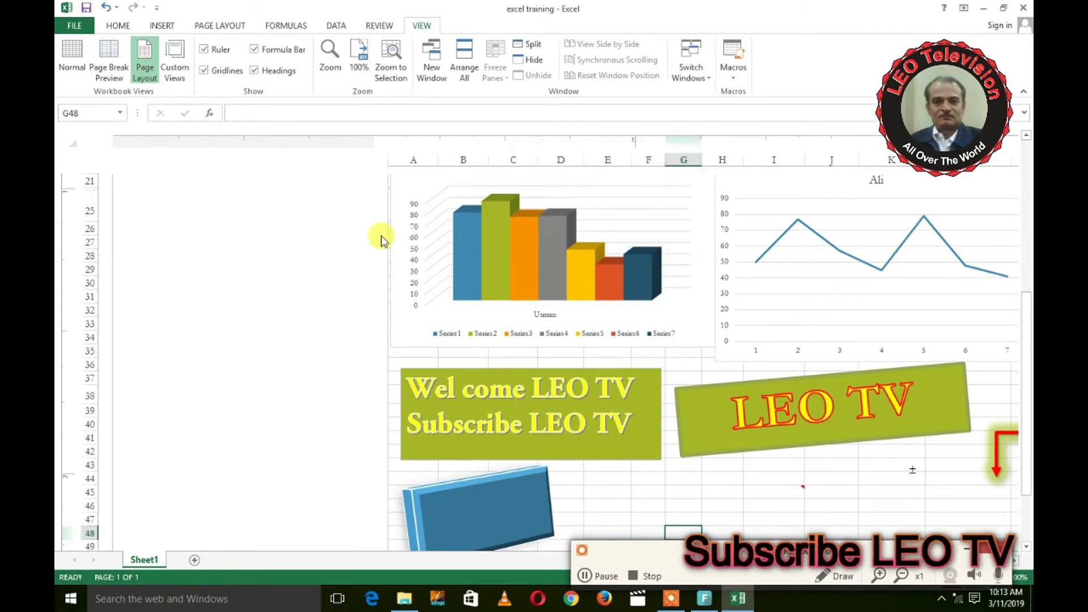
{"action": "left_click", "coordinate": [175, 57]}
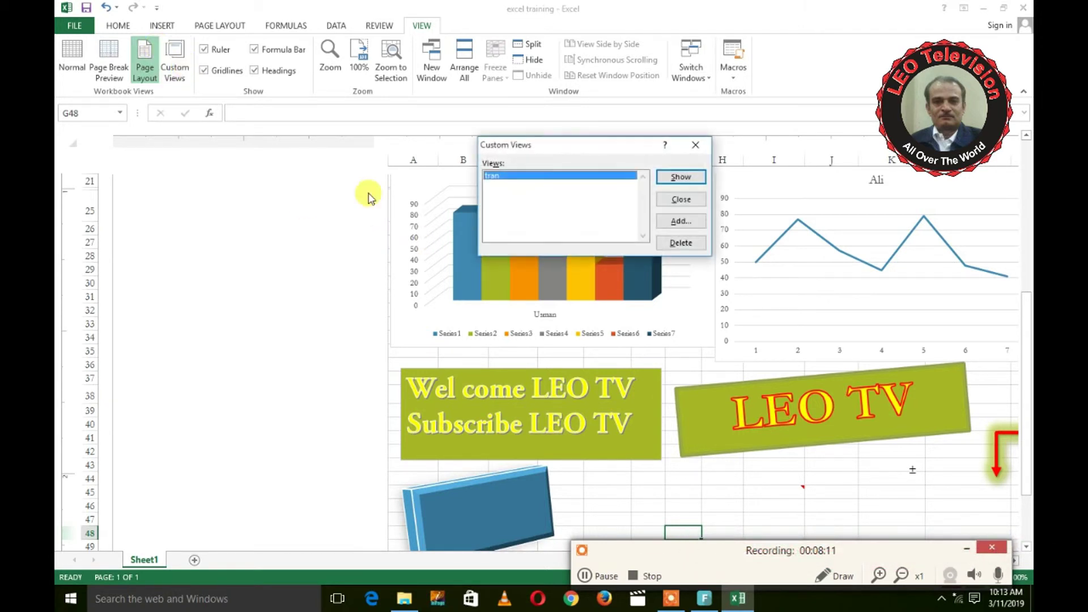
{"action": "left_click", "coordinate": [680, 200]}
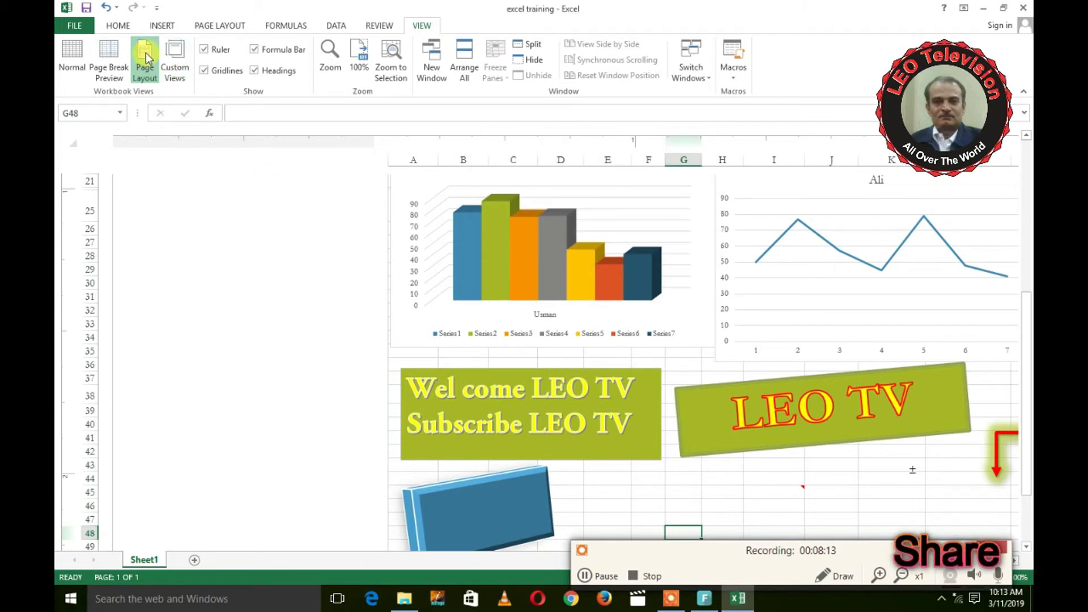
Return the sheet to Normal view via Page Break Preview and toggle gridlines off and on
{"action": "left_click", "coordinate": [108, 54]}
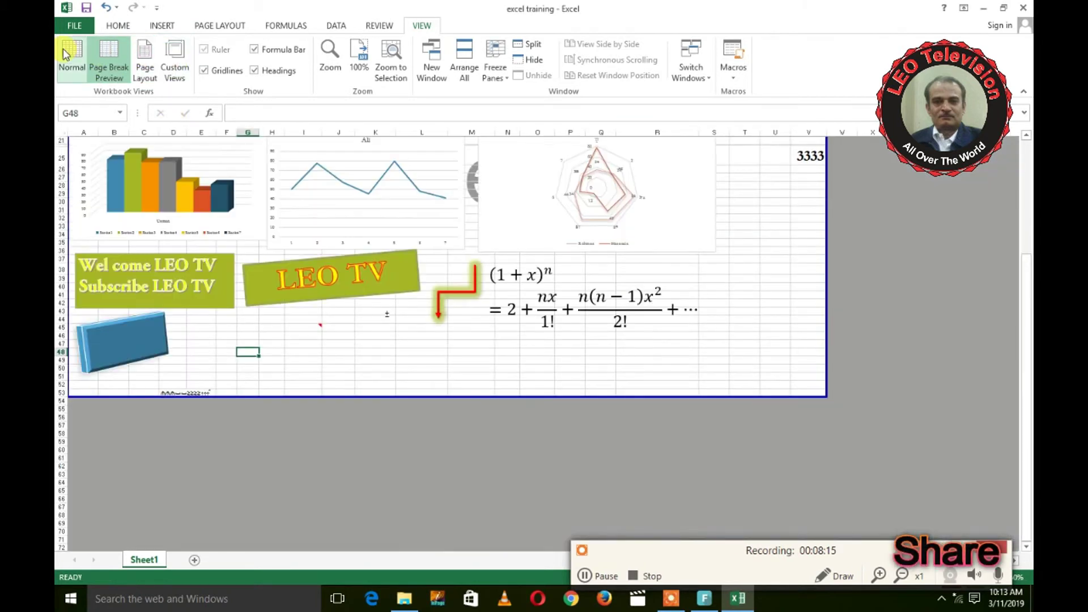
{"action": "left_click", "coordinate": [65, 54]}
{"action": "left_click", "coordinate": [225, 72]}
{"action": "left_click", "coordinate": [226, 75]}
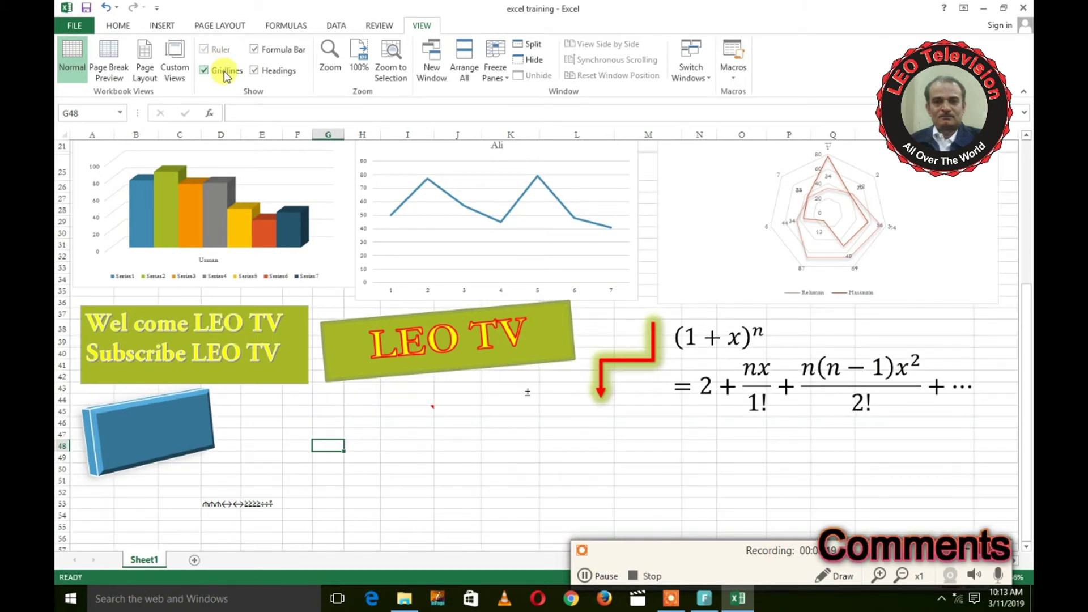
Turn gridlines off and back on, then hide and restore the formula bar
{"action": "left_click", "coordinate": [225, 73]}
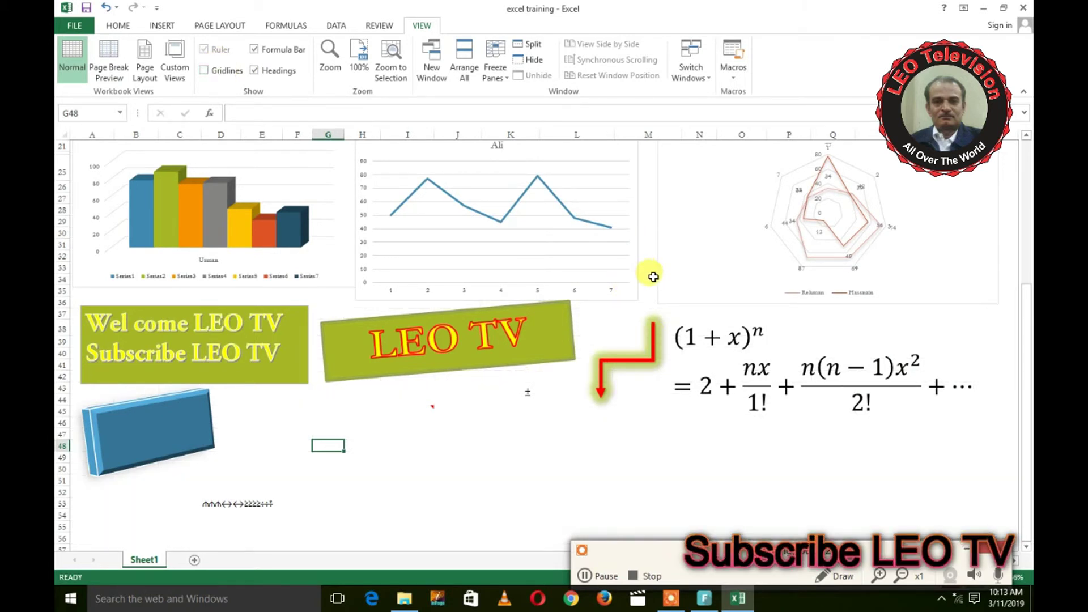
{"action": "scroll", "coordinate": [513, 252], "scroll_direction": "up", "scroll_amount": 5}
{"action": "scroll", "coordinate": [512, 250], "scroll_direction": "up", "scroll_amount": 2}
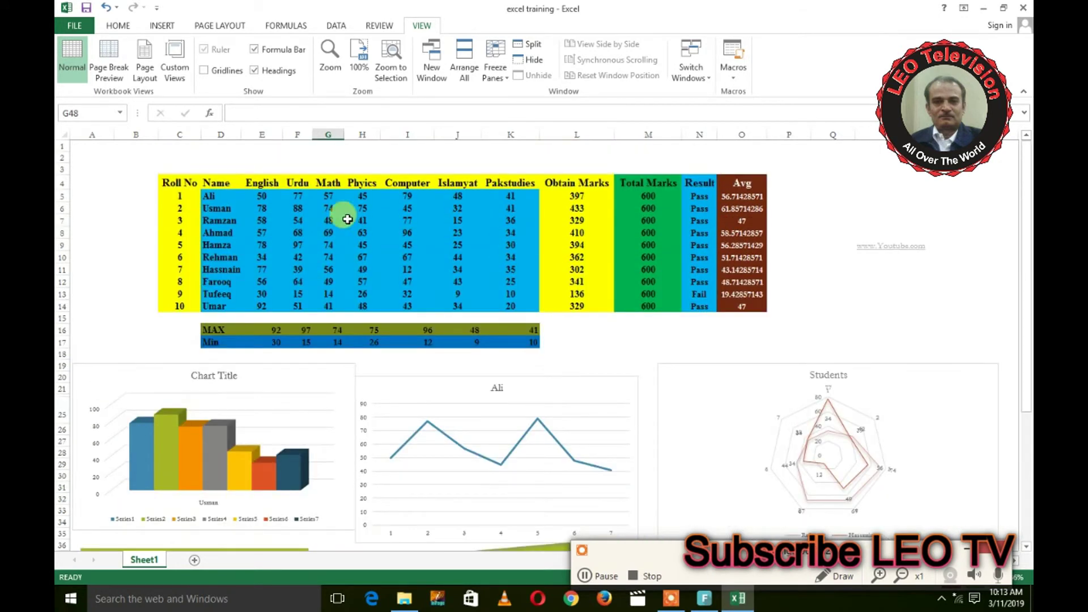
{"action": "left_click", "coordinate": [227, 73]}
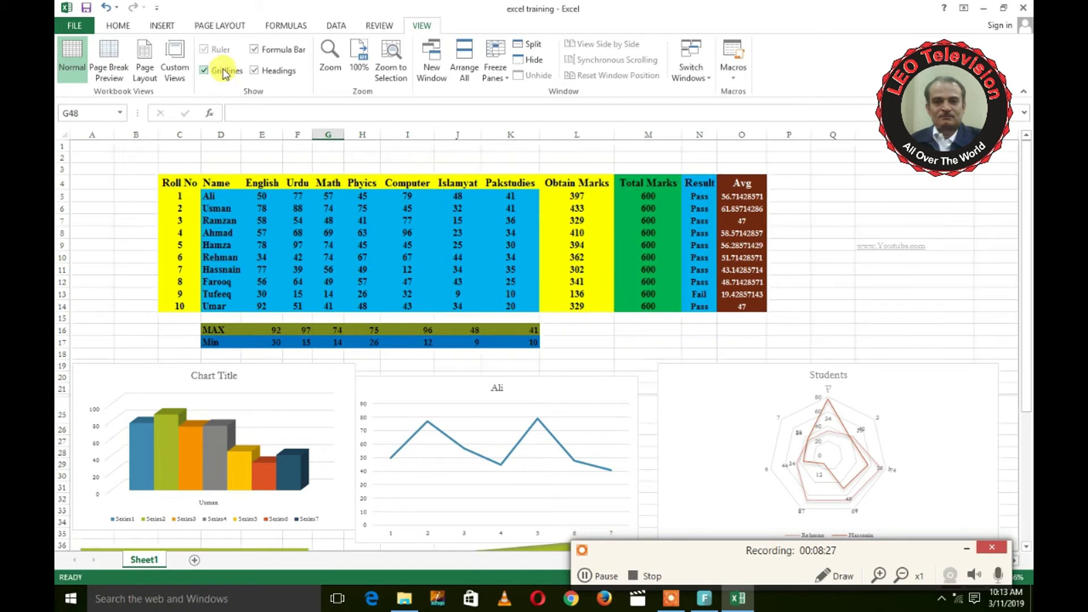
{"action": "left_click", "coordinate": [253, 50]}
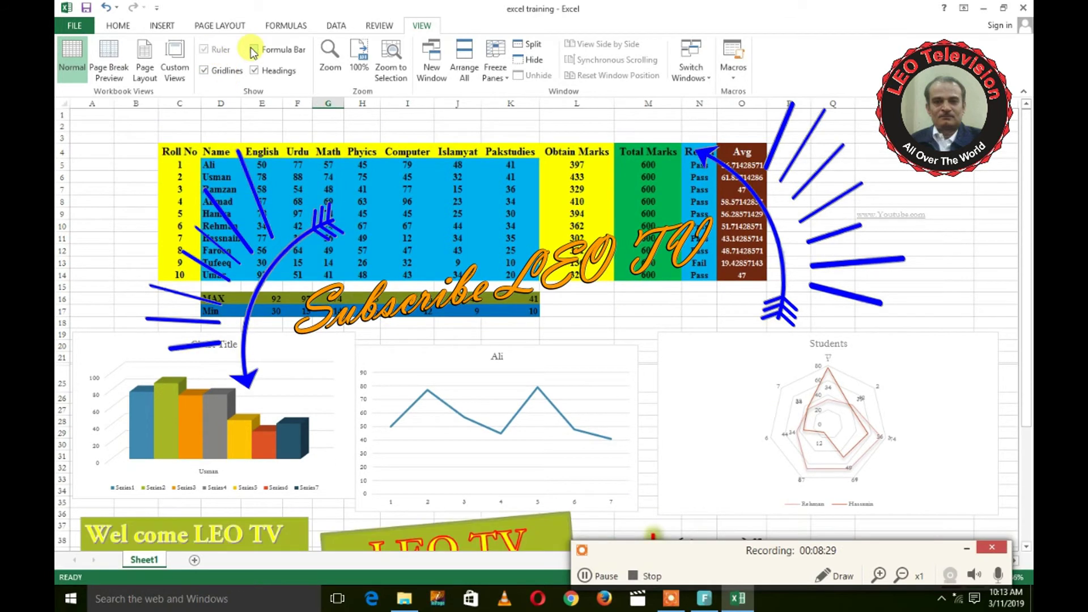
{"action": "left_click", "coordinate": [253, 50]}
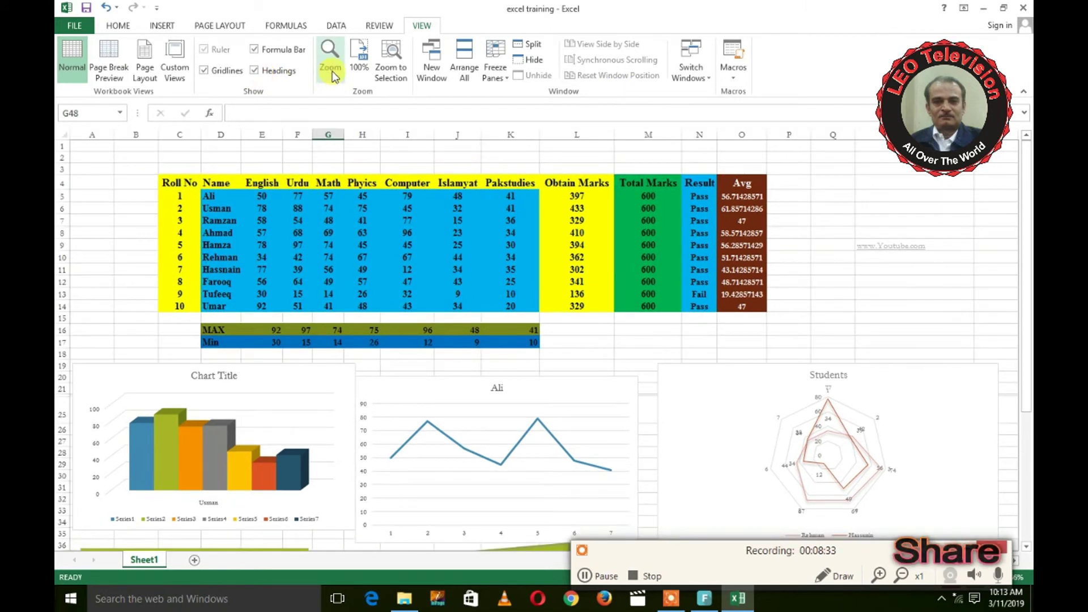
Zoom the marks sheet to 200%, then back to 100%
{"action": "left_click", "coordinate": [332, 73]}
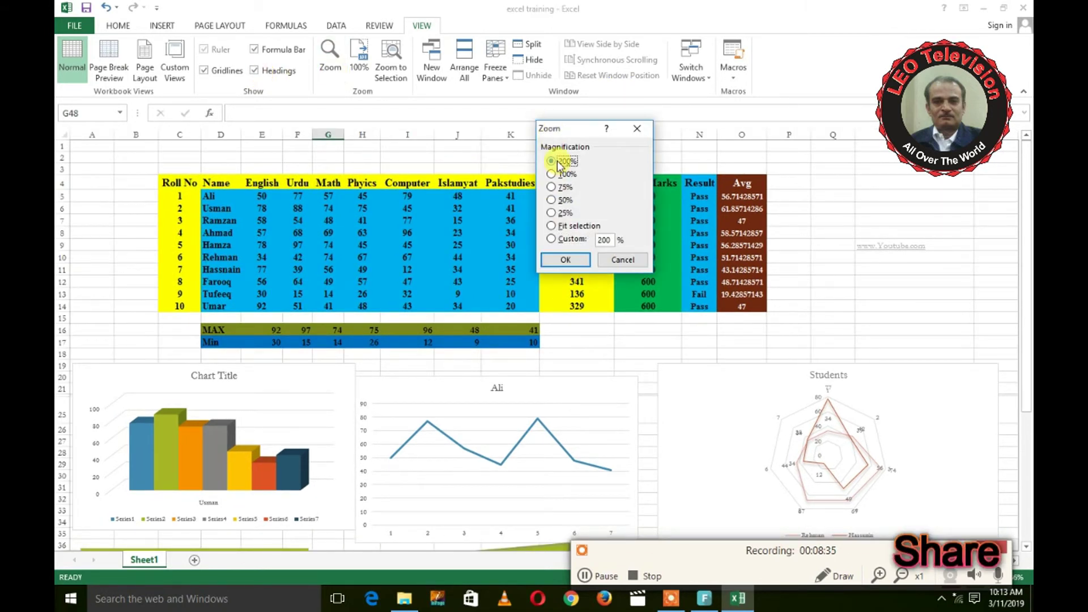
{"action": "left_click", "coordinate": [564, 261]}
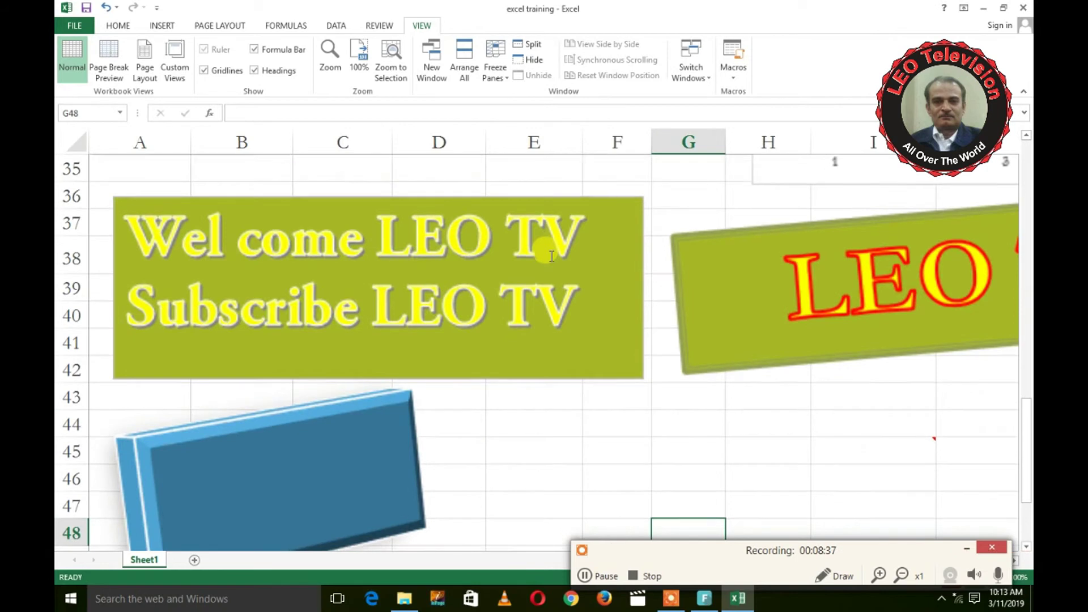
{"action": "scroll", "coordinate": [409, 226], "scroll_direction": "up", "scroll_amount": 5}
{"action": "scroll", "coordinate": [409, 225], "scroll_direction": "up", "scroll_amount": 4}
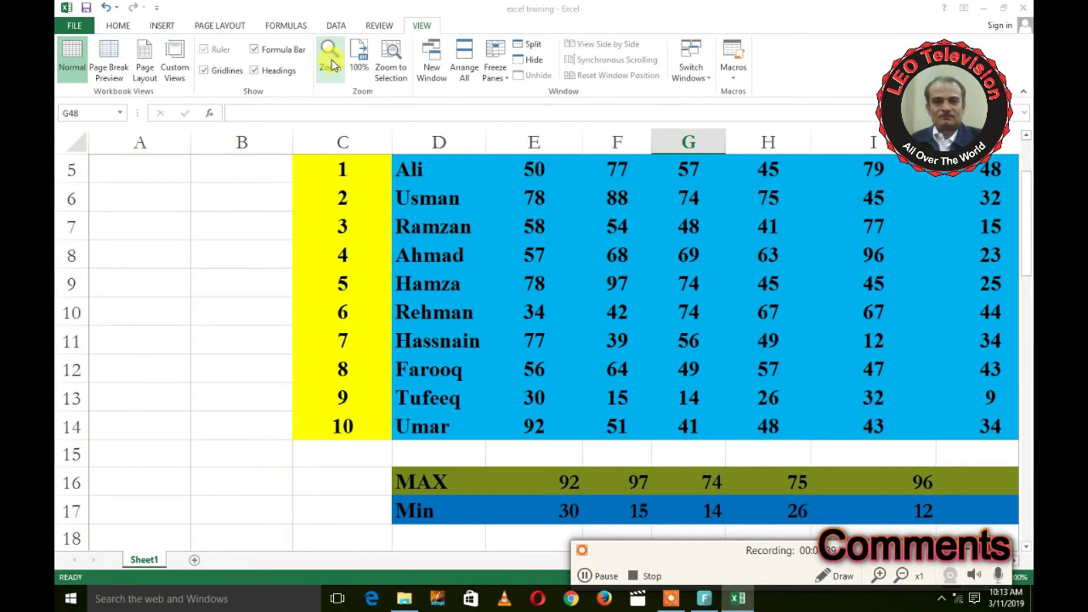
{"action": "left_click", "coordinate": [330, 60]}
{"action": "left_click", "coordinate": [552, 173]}
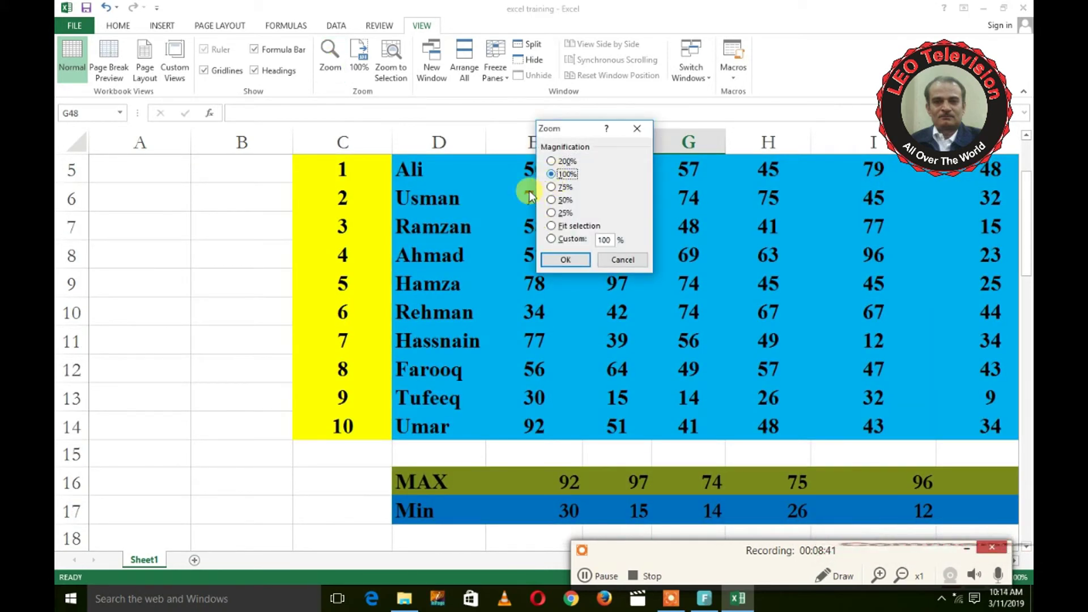
{"action": "left_click", "coordinate": [561, 259]}
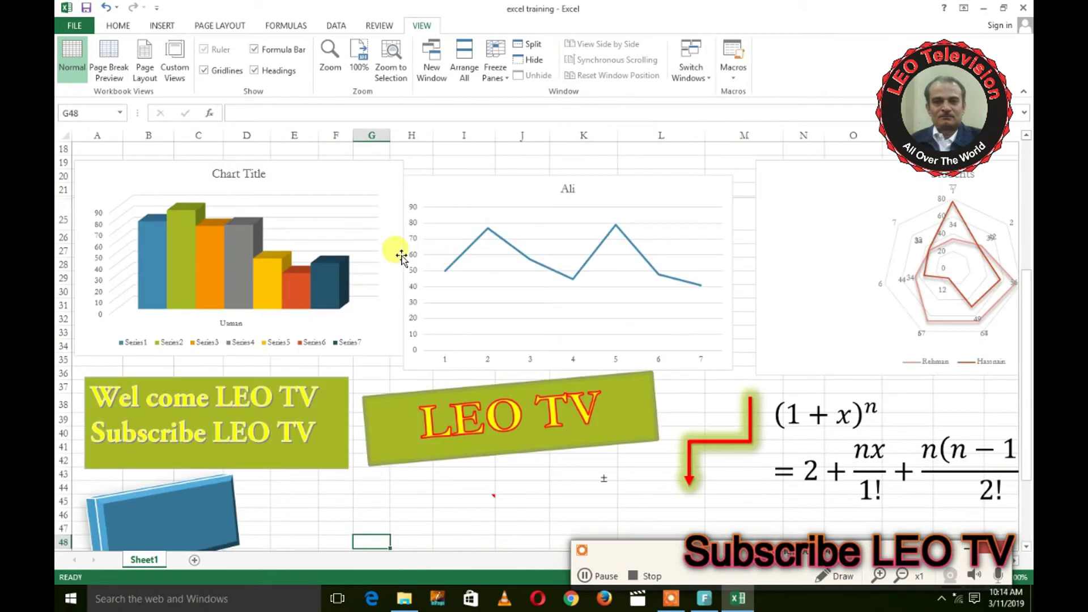
{"action": "scroll", "coordinate": [400, 256], "scroll_direction": "up", "scroll_amount": 4}
{"action": "scroll", "coordinate": [397, 246], "scroll_direction": "up", "scroll_amount": 2}
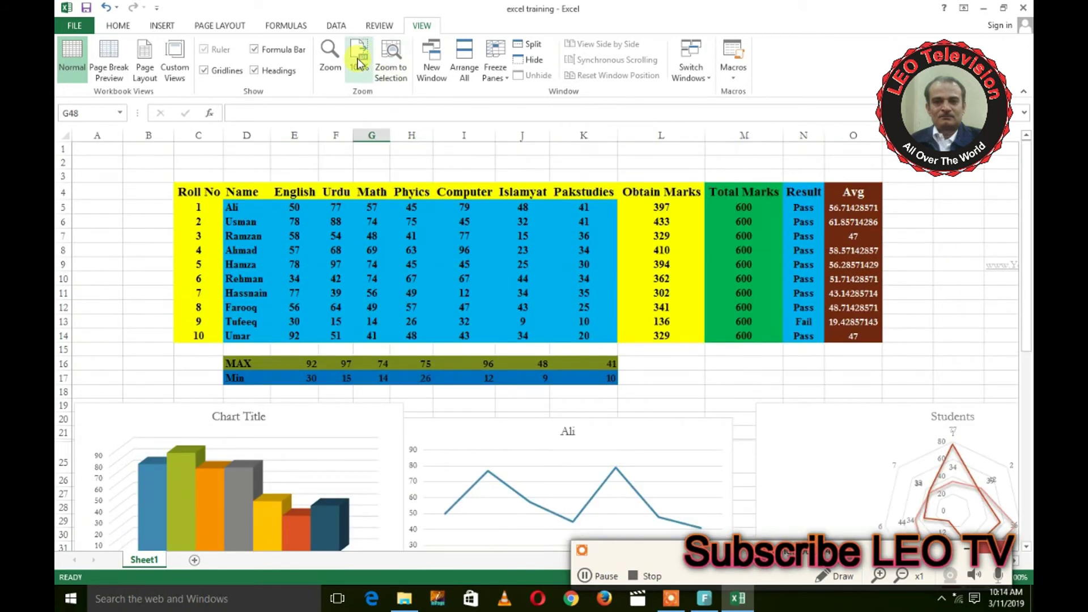
Zoom to selection on cell D44
{"action": "left_click", "coordinate": [385, 59]}
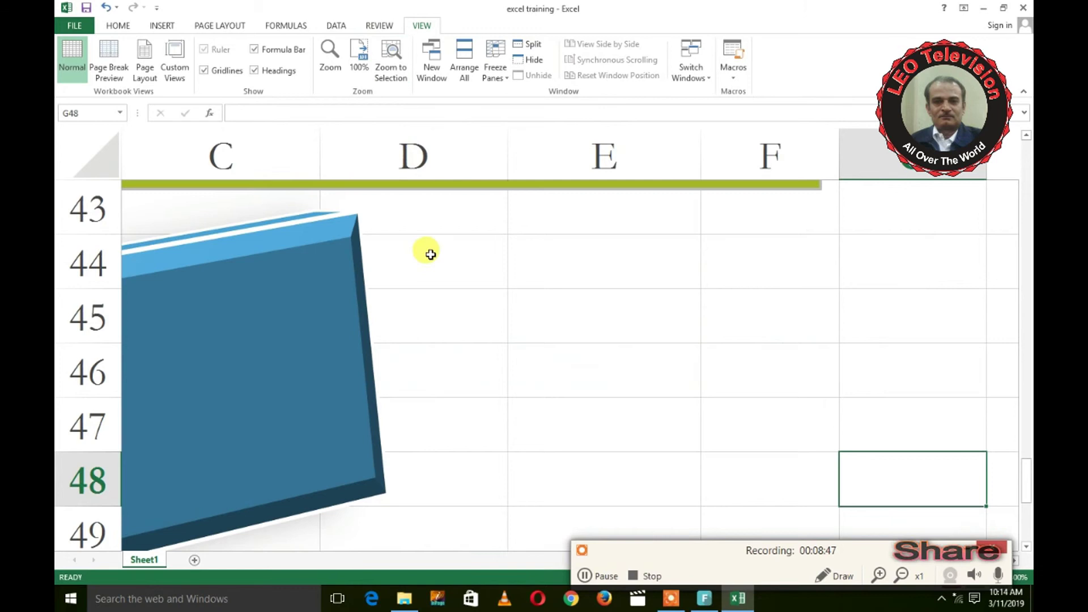
{"action": "left_click", "coordinate": [330, 242]}
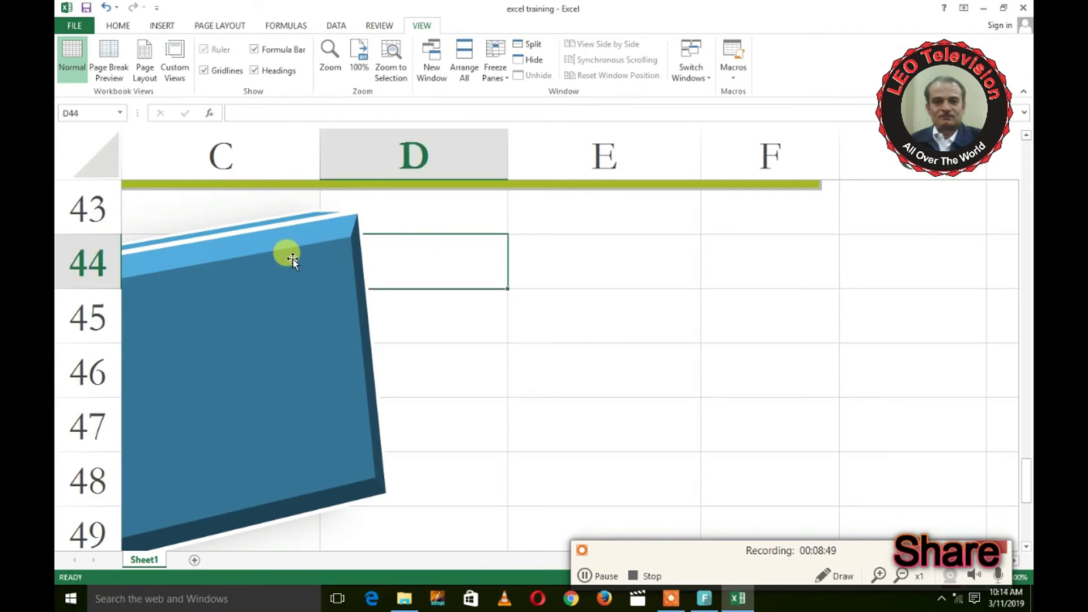
{"action": "scroll", "coordinate": [292, 259], "scroll_direction": "down", "scroll_amount": 1}
{"action": "scroll", "coordinate": [288, 255], "scroll_direction": "down", "scroll_amount": 6}
{"action": "scroll", "coordinate": [289, 255], "scroll_direction": "up", "scroll_amount": 6}
Drag the blue rectangle shape lower and to the right, then reset zoom to 100%
{"action": "left_click_drag", "start_coordinate": [286, 252], "coordinate": [776, 406]}
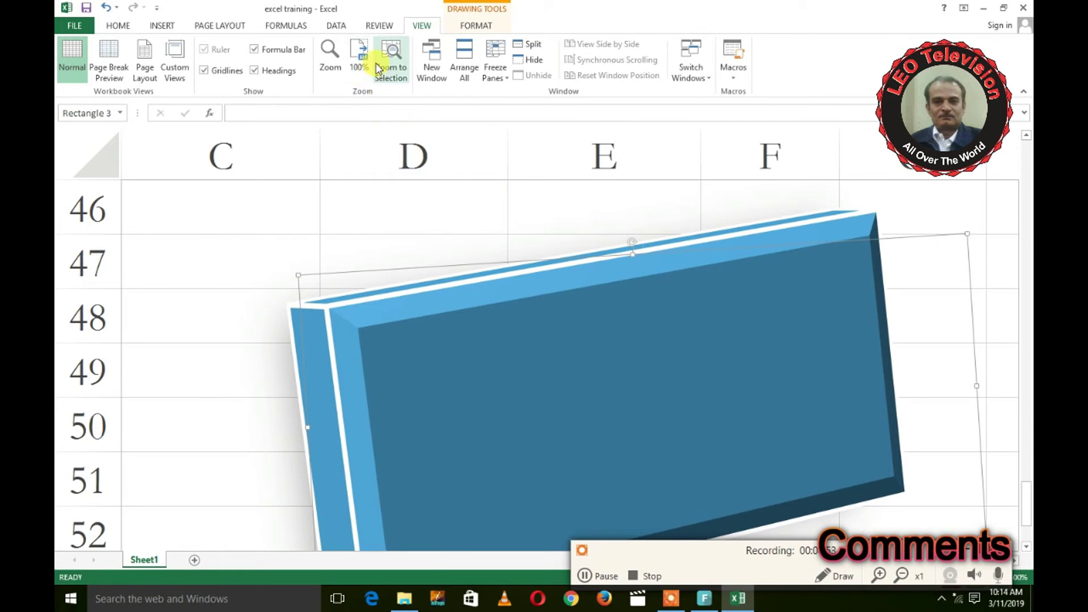
{"action": "left_click", "coordinate": [380, 63]}
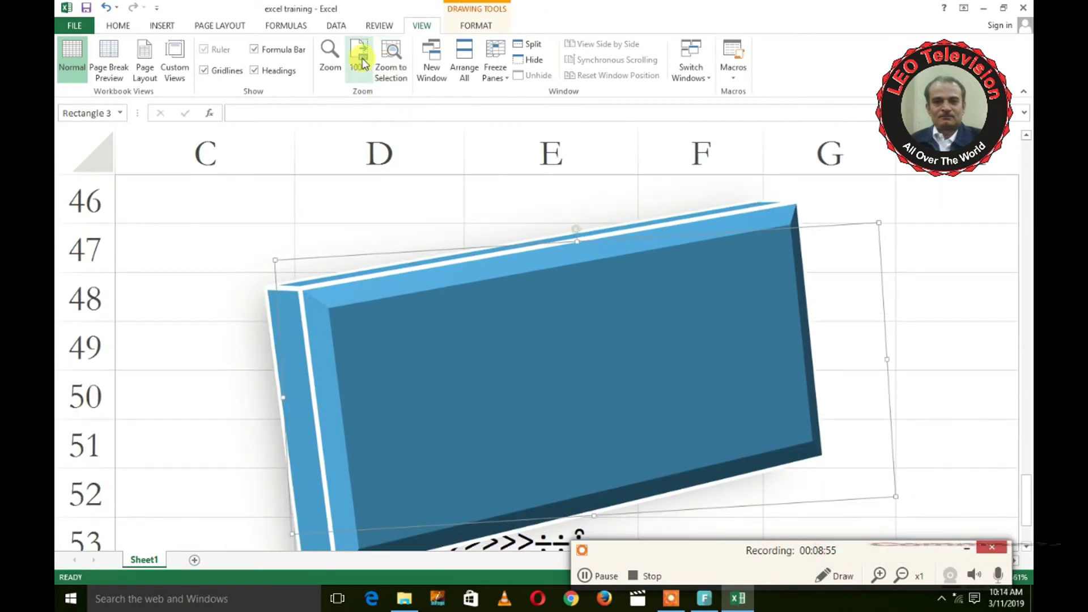
{"action": "left_click", "coordinate": [361, 60]}
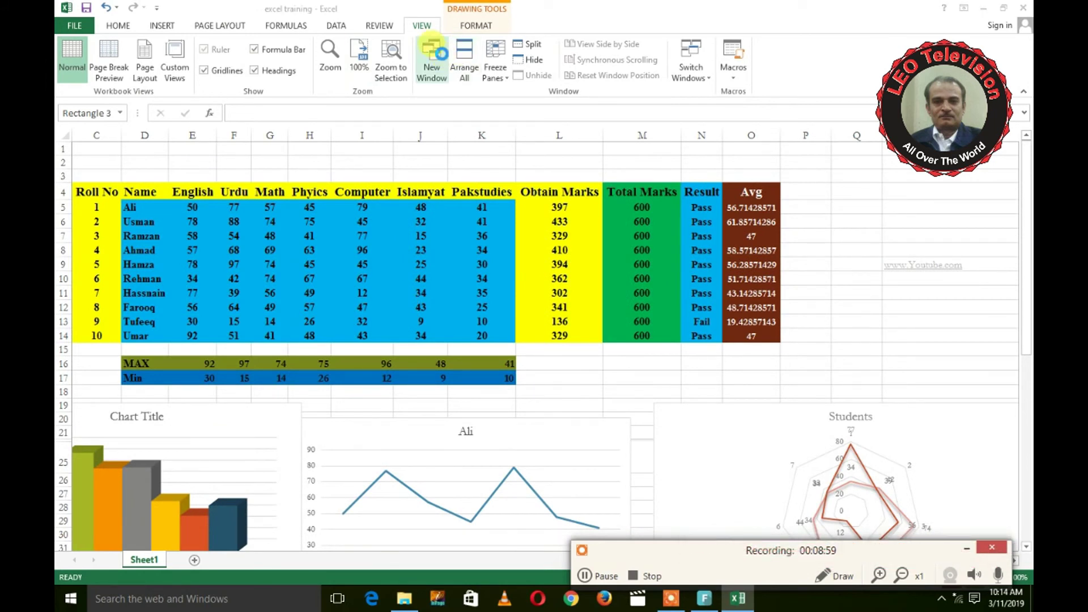
{"action": "left_click", "coordinate": [432, 53]}
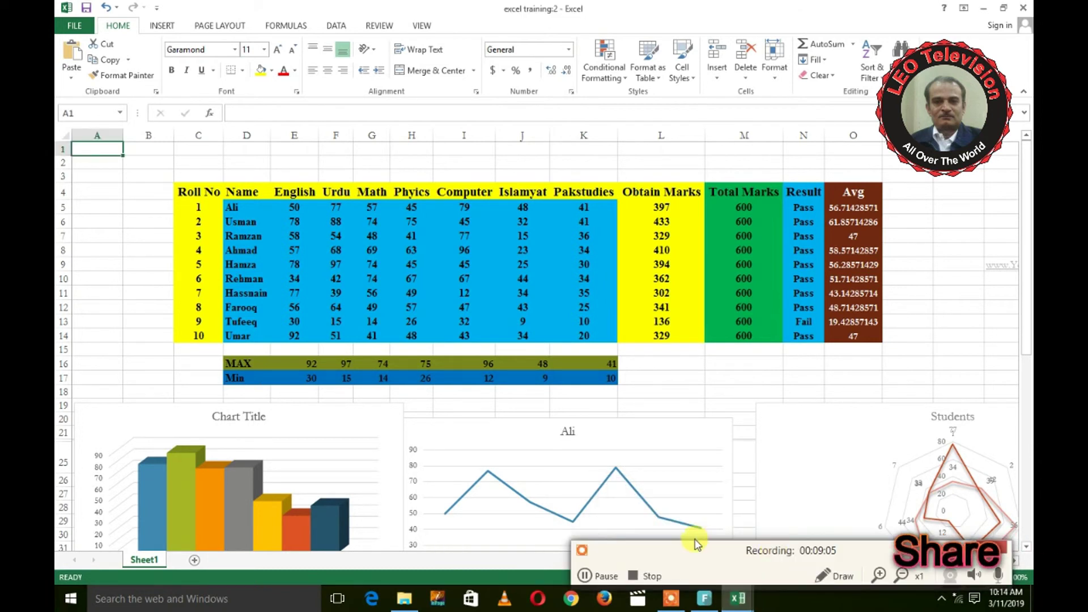
{"action": "mouse_move", "coordinate": [736, 598]}
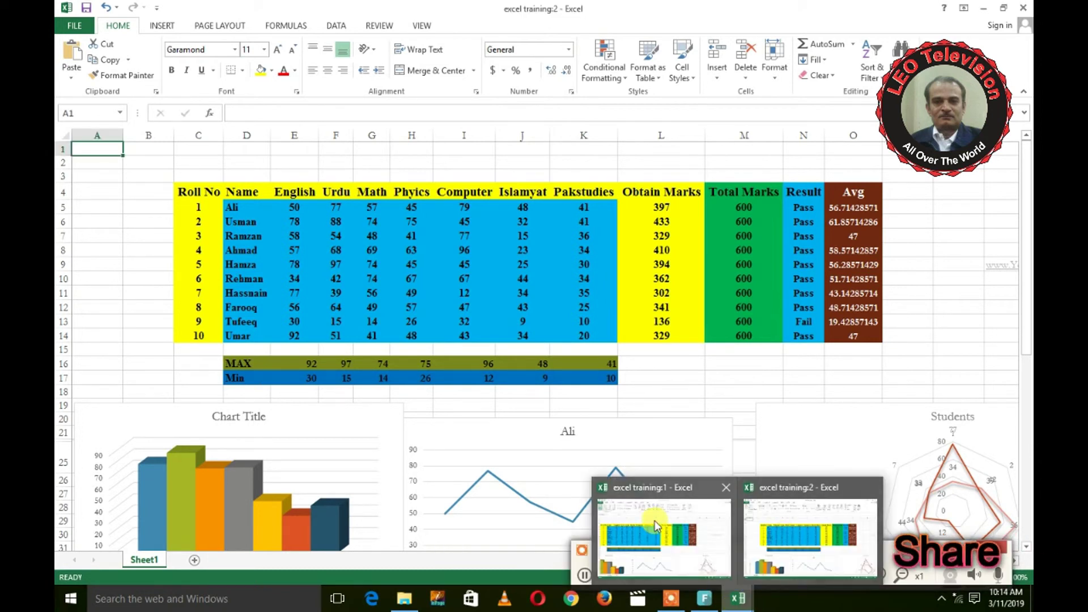
{"action": "left_click", "coordinate": [870, 491]}
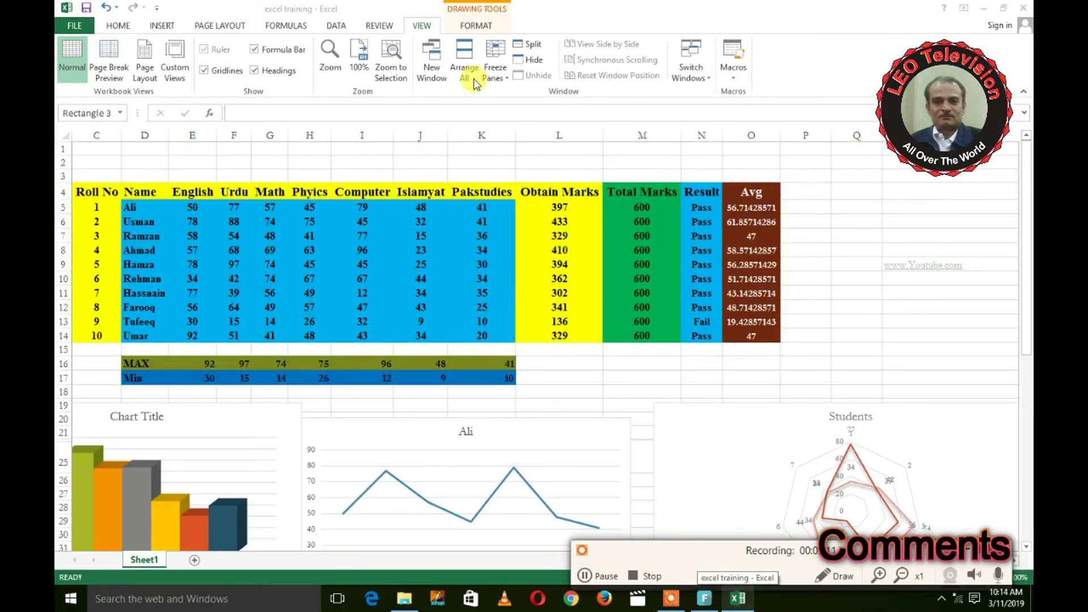
{"action": "left_click", "coordinate": [420, 52]}
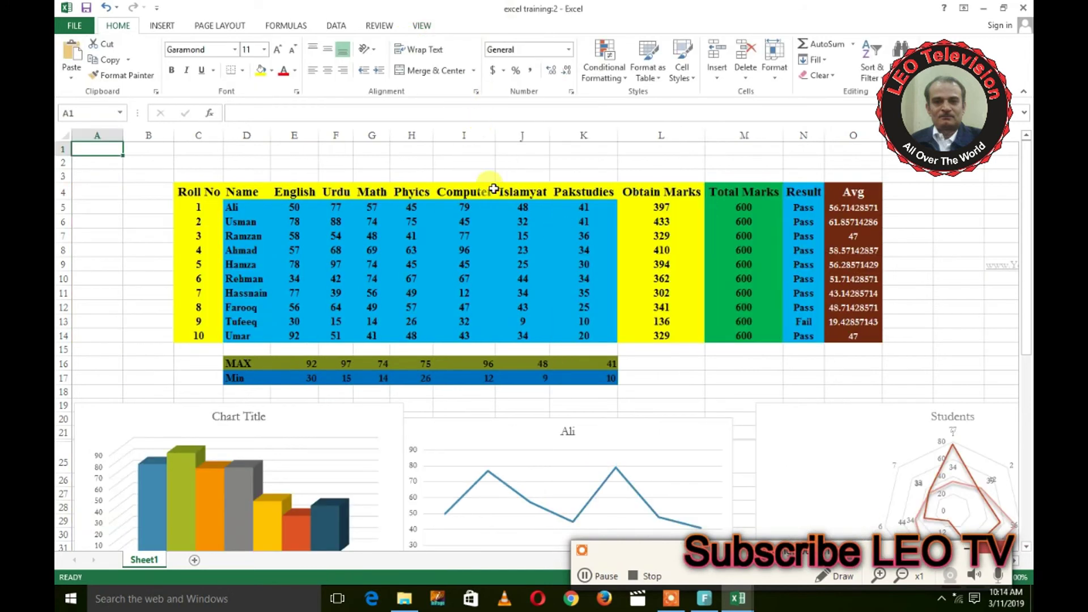
{"action": "left_click", "coordinate": [421, 25]}
{"action": "left_click", "coordinate": [459, 48]}
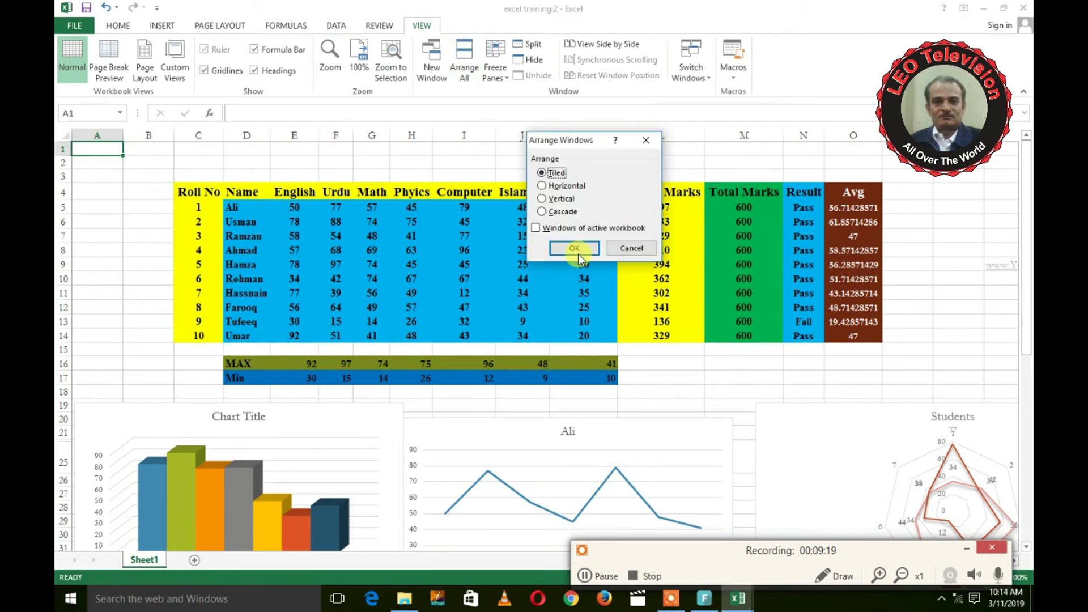
{"action": "left_click", "coordinate": [574, 249]}
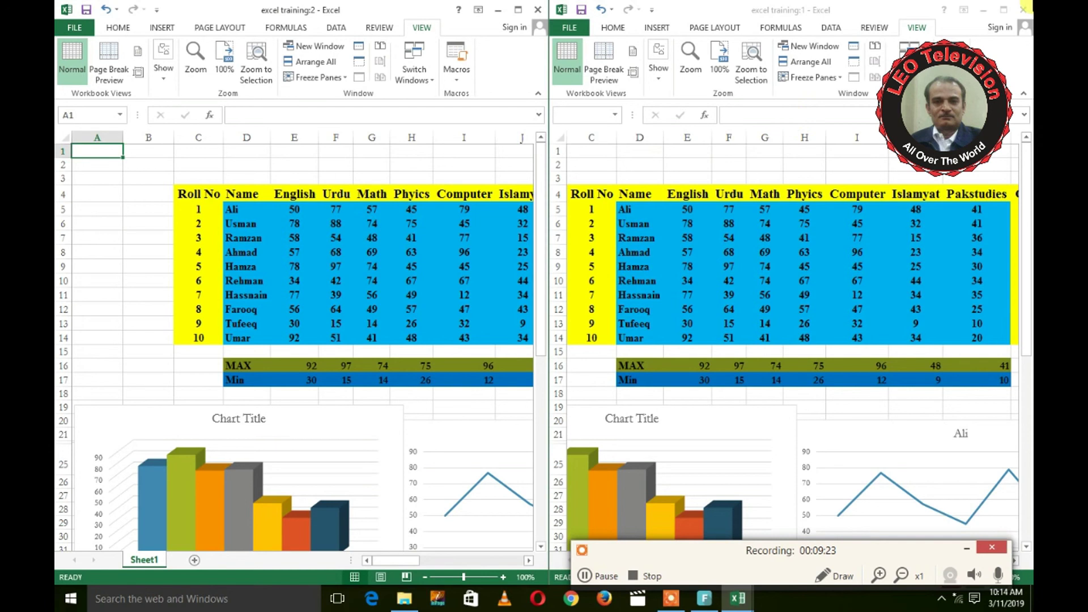
{"action": "left_click", "coordinate": [537, 11]}
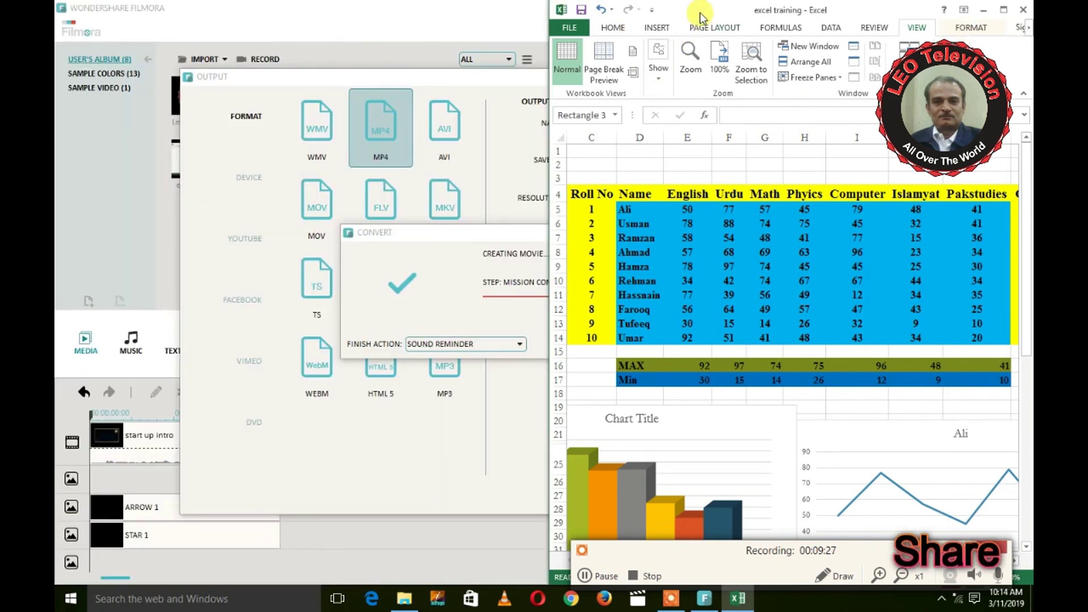
{"action": "double_click", "coordinate": [700, 13]}
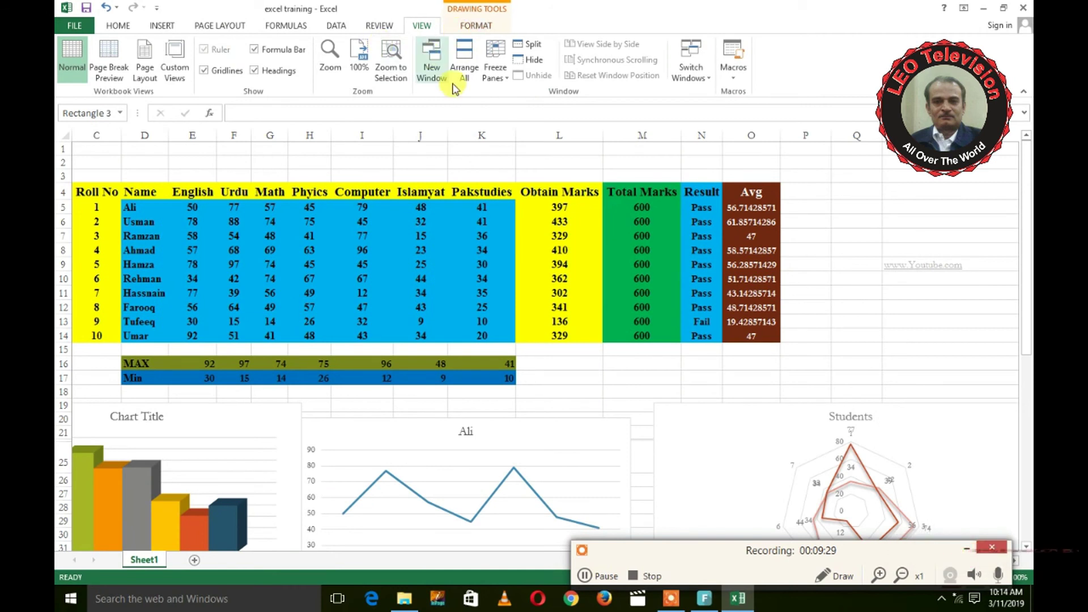
Freeze panes at the current cell so columns through K stay fixed
{"action": "left_click", "coordinate": [491, 70]}
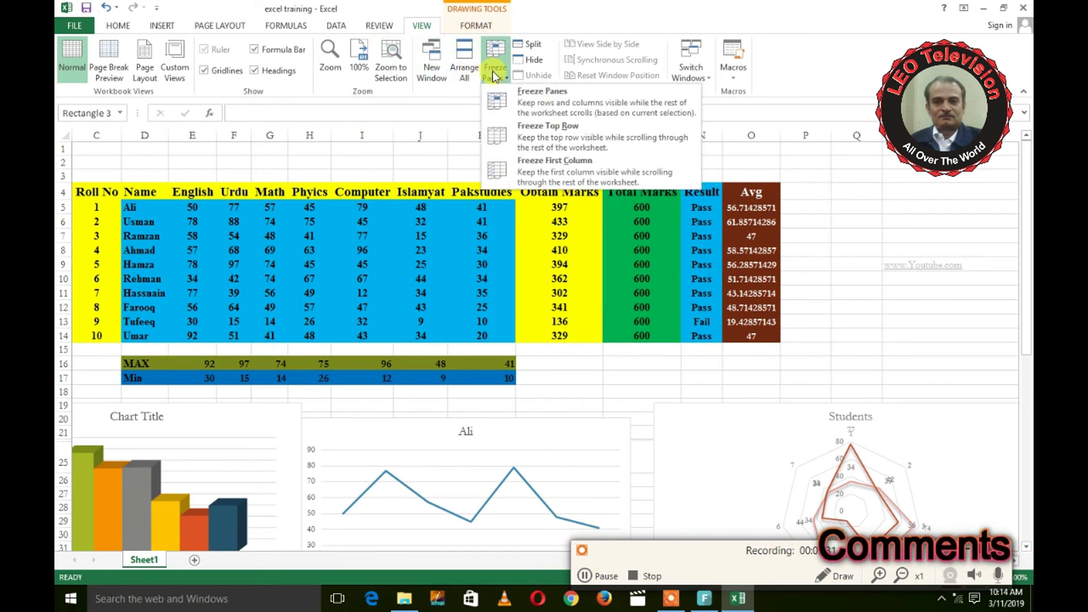
{"action": "left_click", "coordinate": [518, 107]}
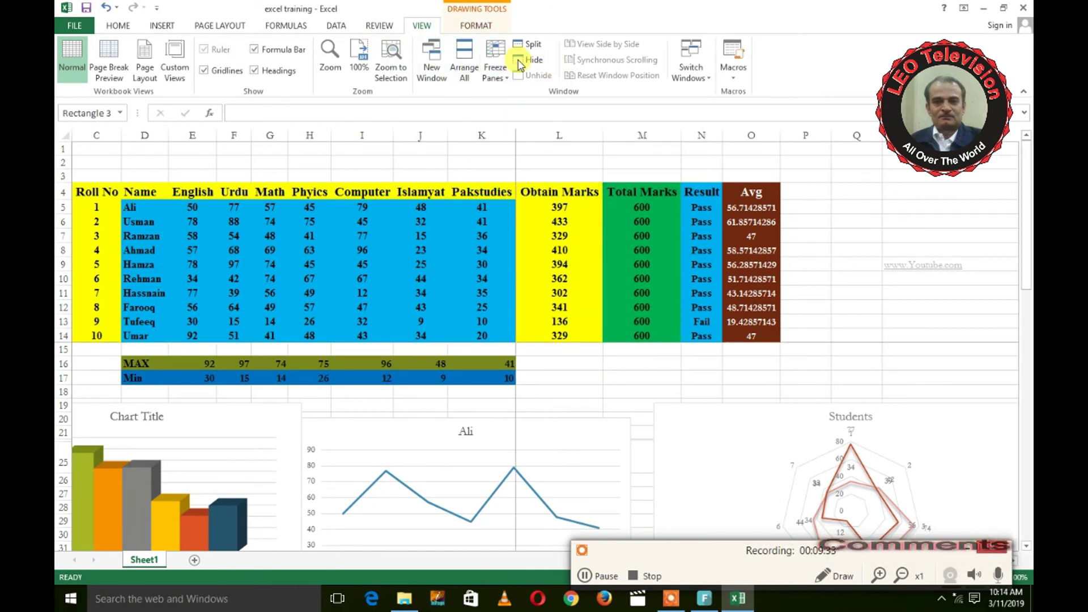